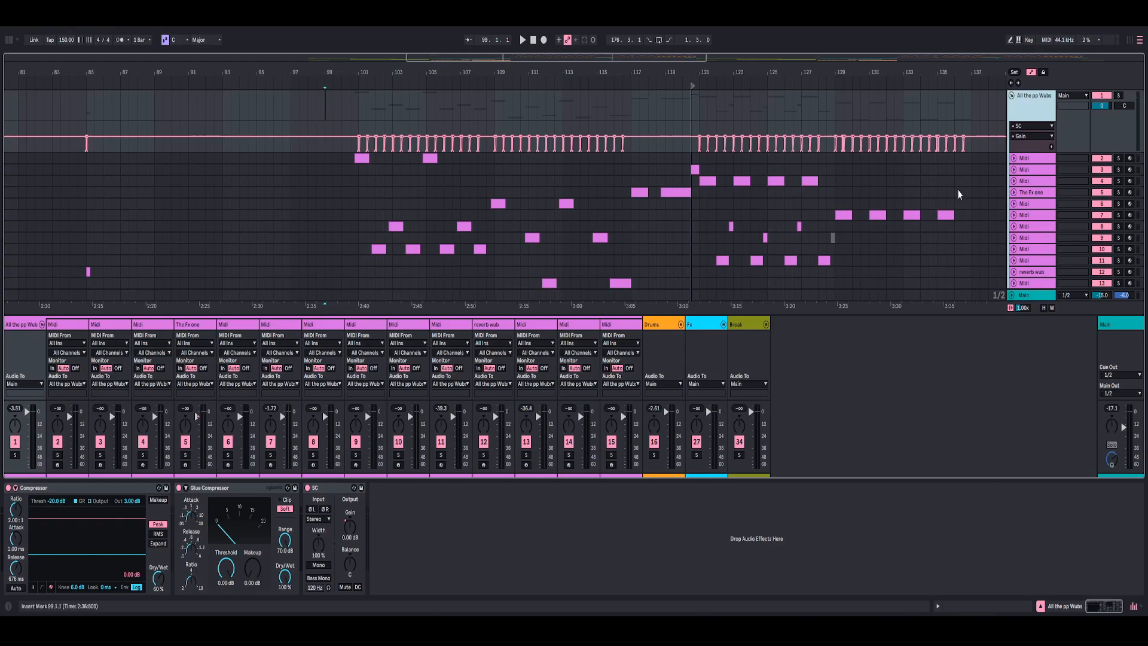
- Open the Phase Plant instrument on the first Midi track inside the All the pp Wubs group
{"action": "left_click", "coordinate": [1045, 160]}
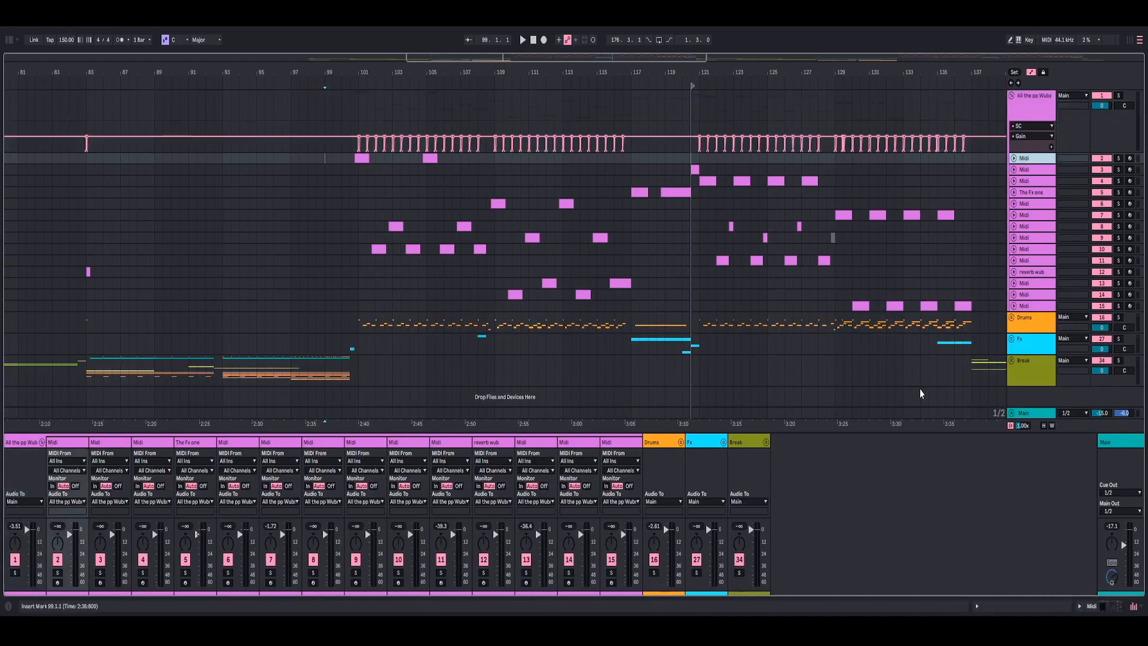
{"action": "left_click", "coordinate": [1082, 606]}
{"action": "left_click", "coordinate": [23, 488]}
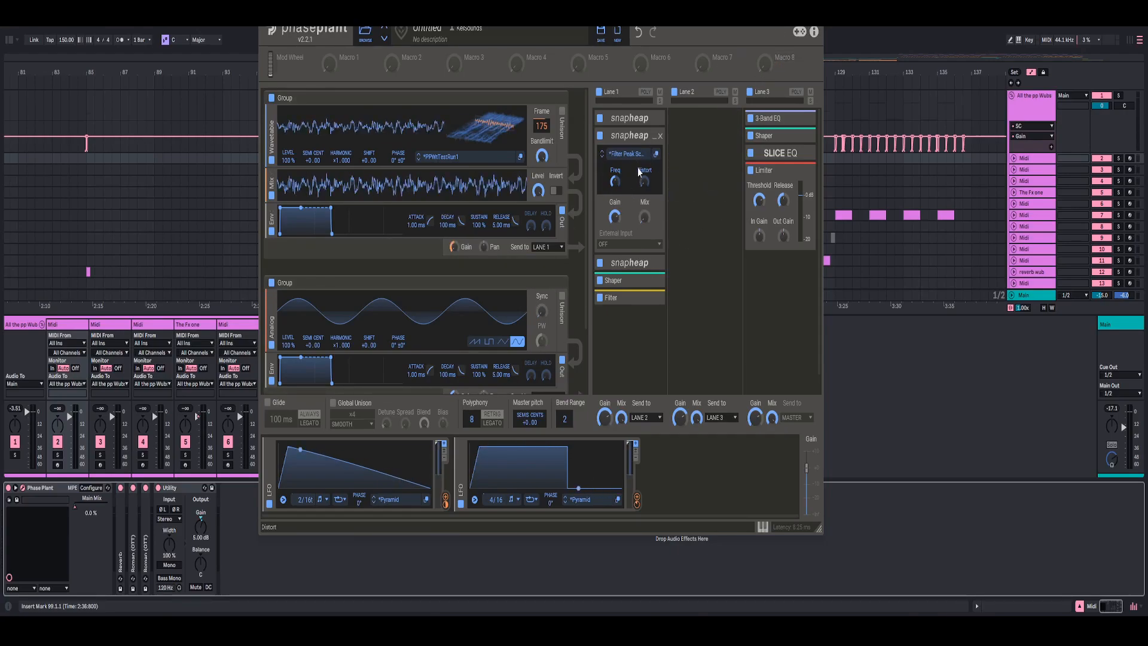
- Expand and collapse the snapheap effects in Phase Plant's Lane 1 to examine their settings
{"action": "left_click", "coordinate": [655, 137]}
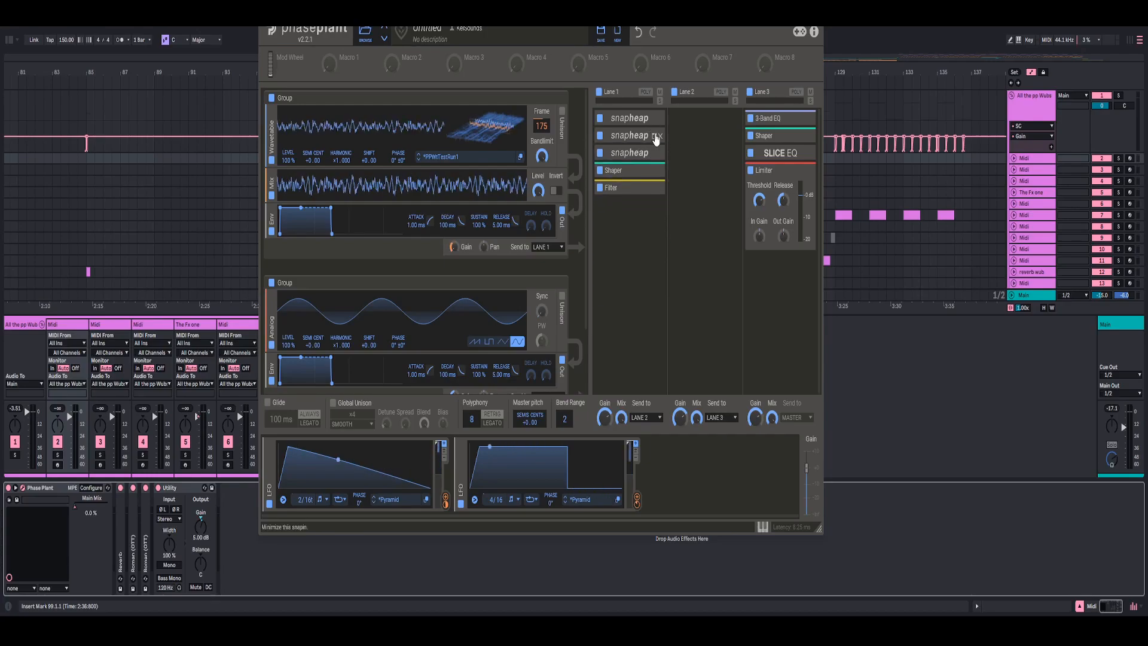
{"action": "left_click", "coordinate": [655, 137]}
{"action": "left_click", "coordinate": [656, 121]}
{"action": "left_click", "coordinate": [656, 121]}
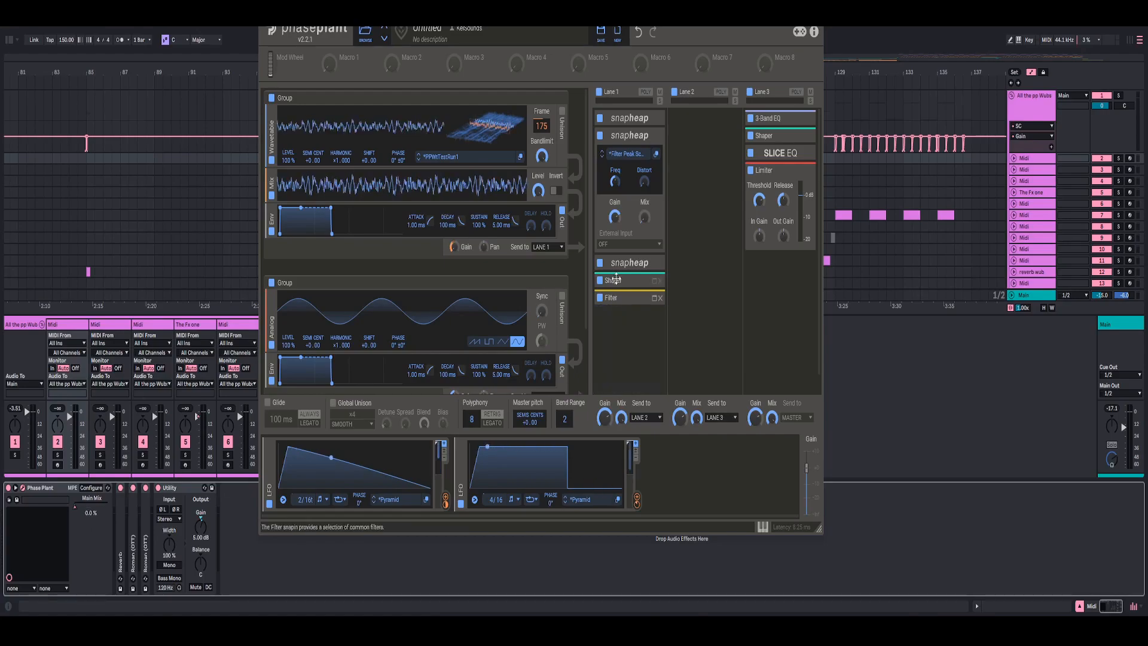
{"action": "left_click", "coordinate": [656, 263]}
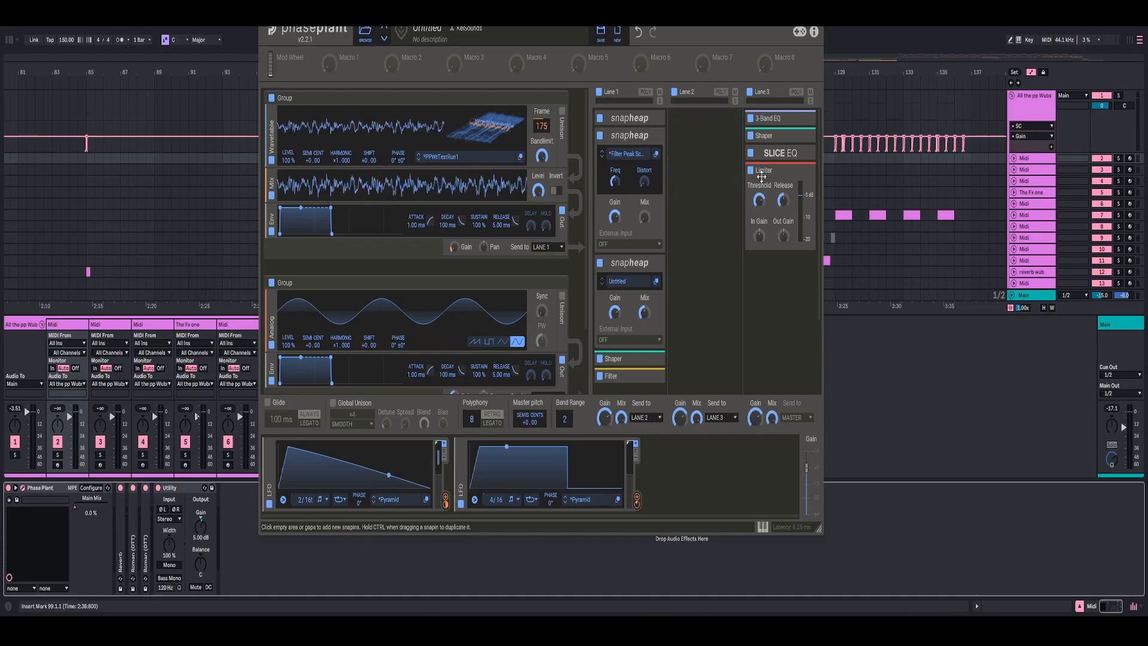
- Solo the first Midi track, close its plugin window and play the arrangement from just before bar 101
{"action": "left_click", "coordinate": [1119, 158]}
{"action": "key", "text": "ctrl+alt+p"}
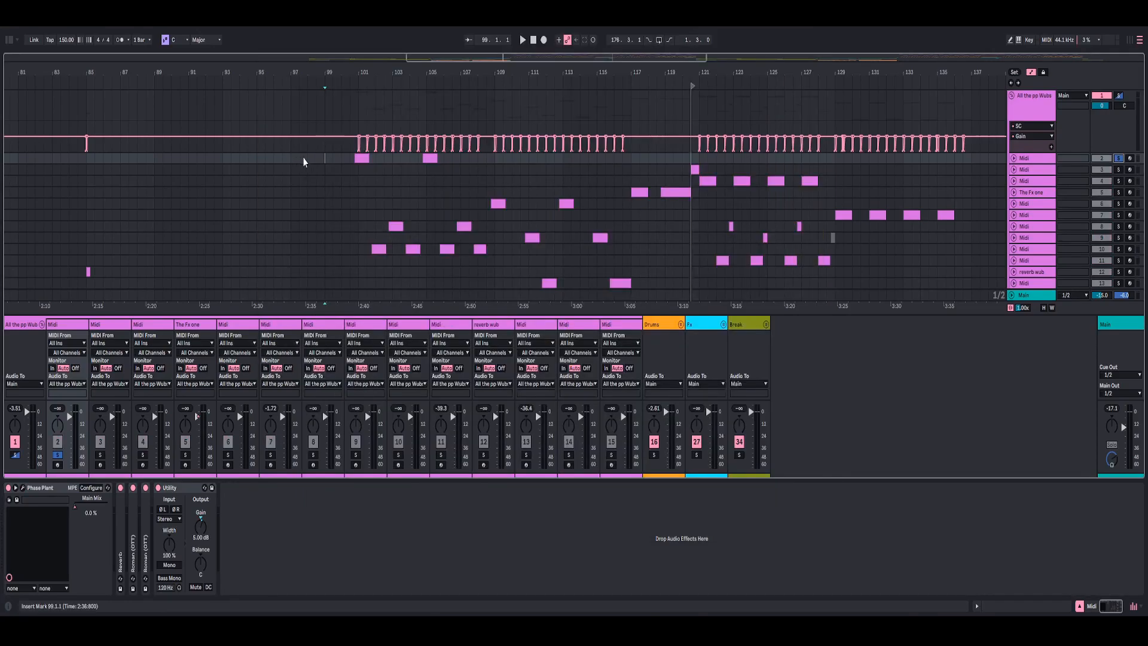
{"action": "left_click", "coordinate": [350, 169]}
{"action": "key", "text": "space"}
{"action": "scroll", "coordinate": [360, 170], "scroll_direction": "up", "scroll_amount": 2}
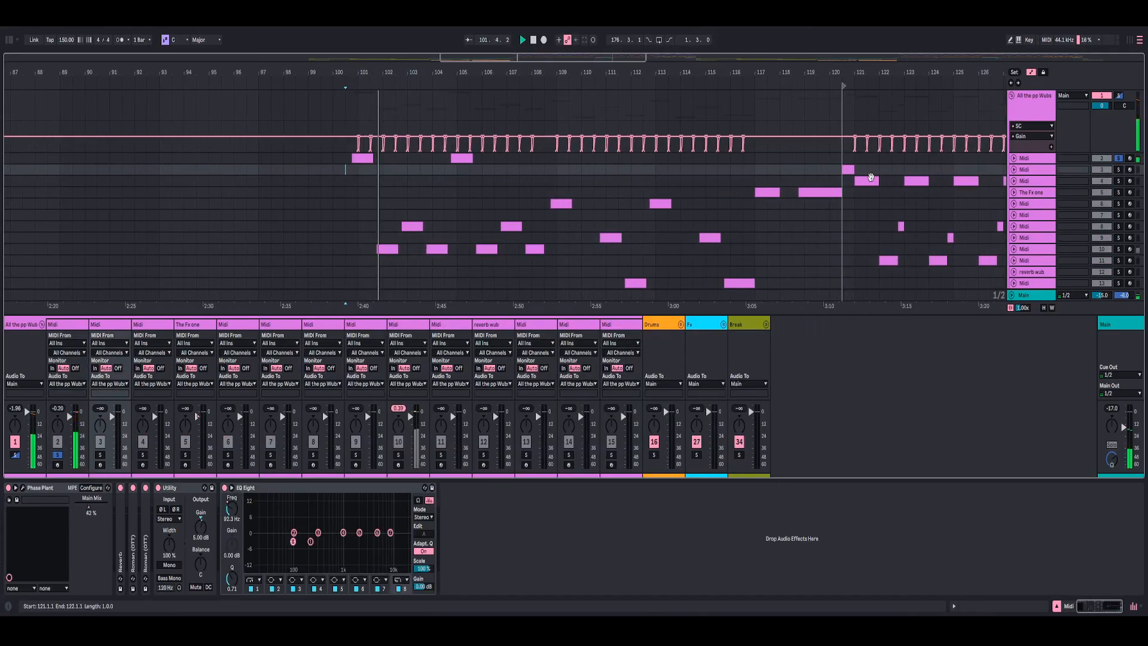
{"action": "left_click", "coordinate": [445, 180]}
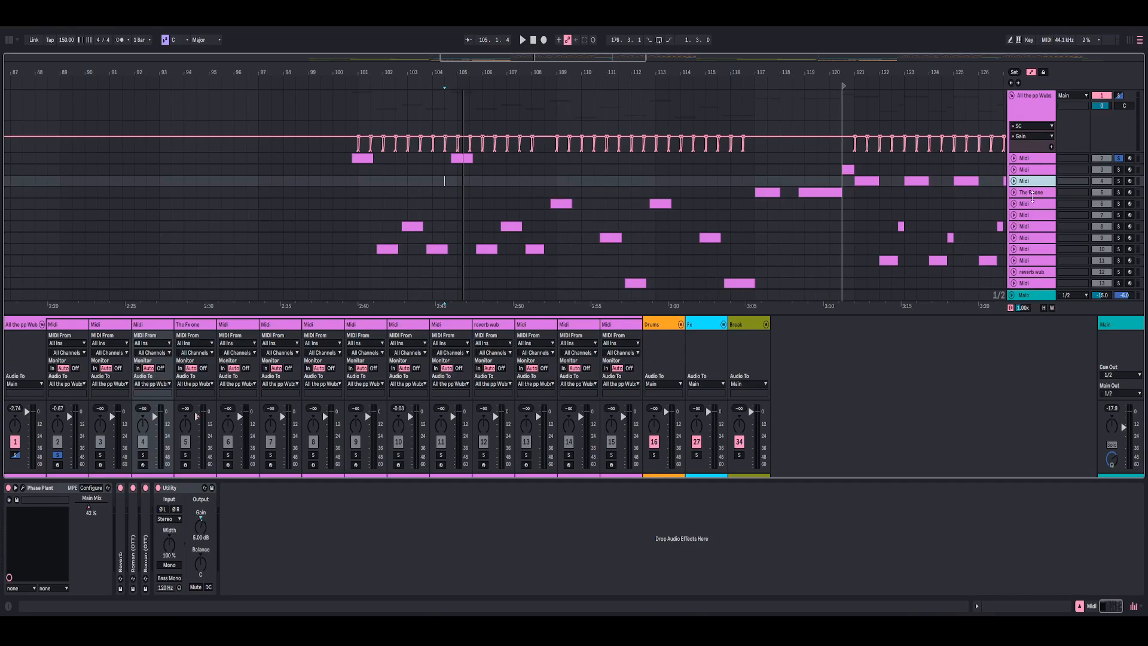
- Play the wub section from bar 117 and select the first clip on The Fx one track
{"action": "left_click", "coordinate": [1030, 194]}
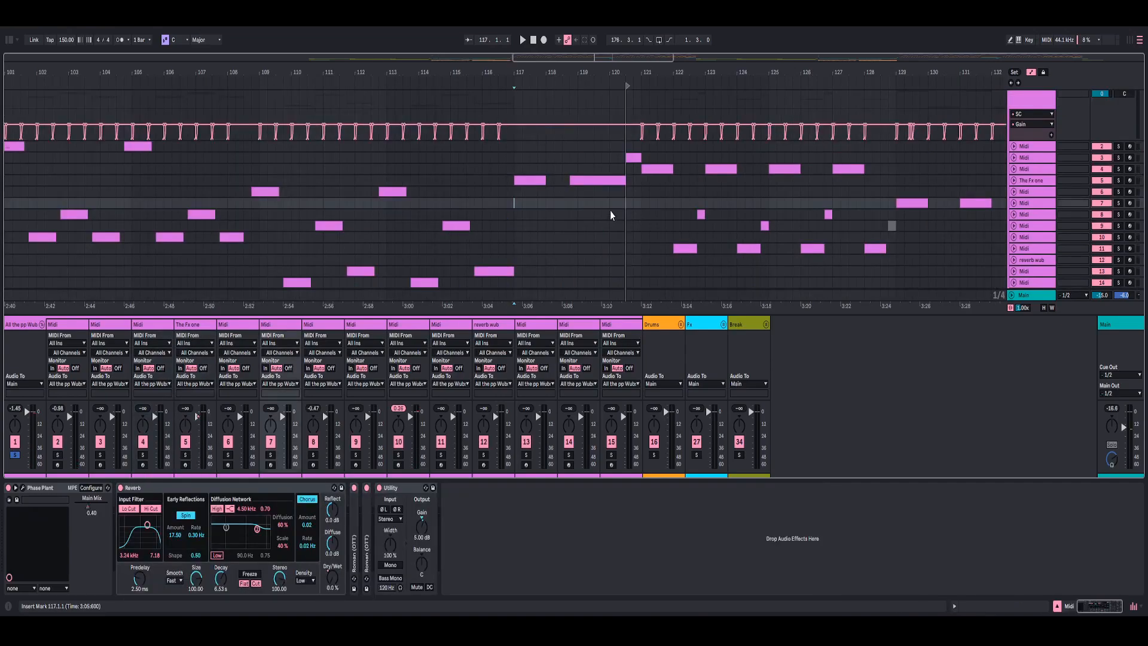
{"action": "key", "text": "space"}
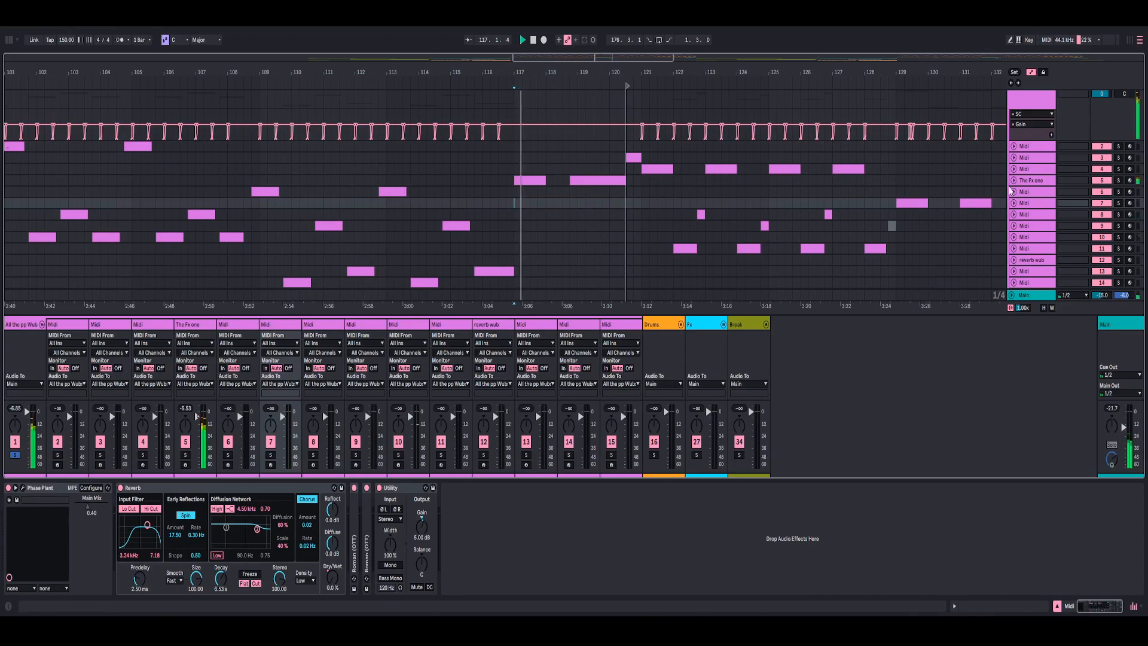
{"action": "scroll", "coordinate": [556, 180], "scroll_direction": "down", "scroll_amount": 1}
{"action": "left_click", "coordinate": [535, 168]}
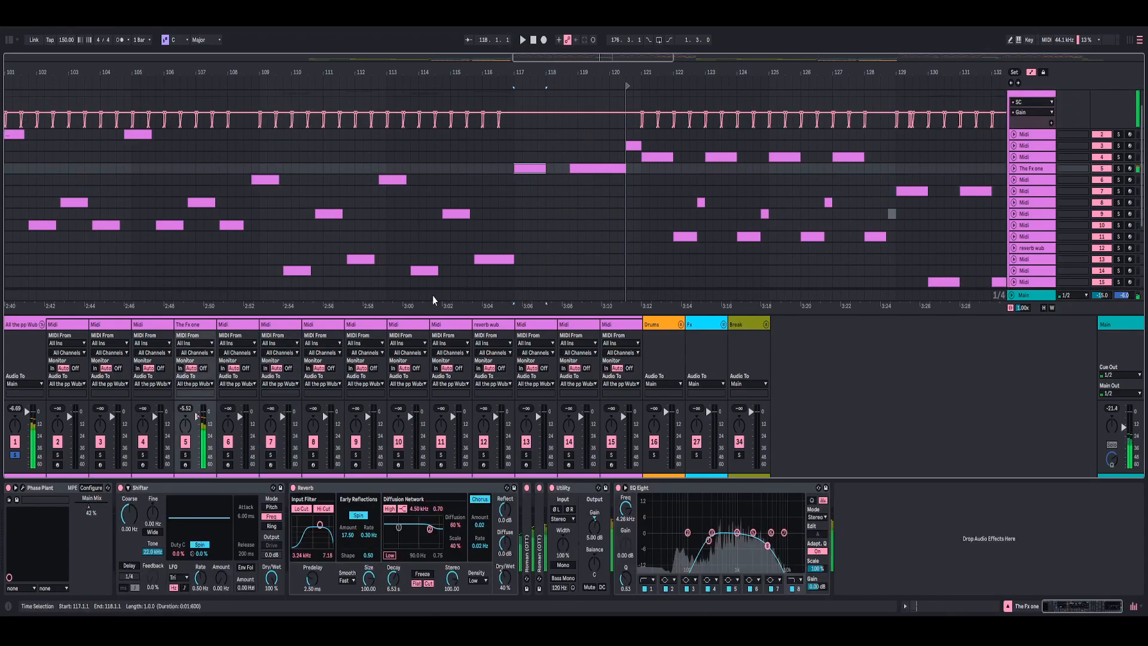
- Inspect the Phase Plant patch on The Fx one track during playback and close its window
{"action": "left_click", "coordinate": [22, 488]}
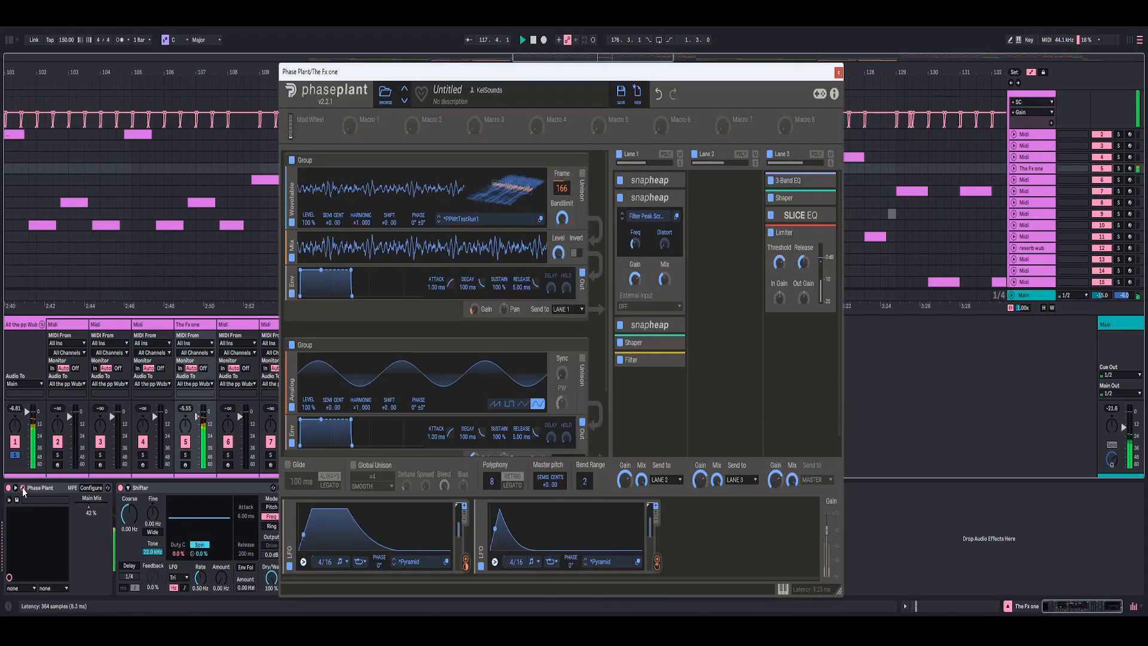
{"action": "left_click", "coordinate": [23, 489]}
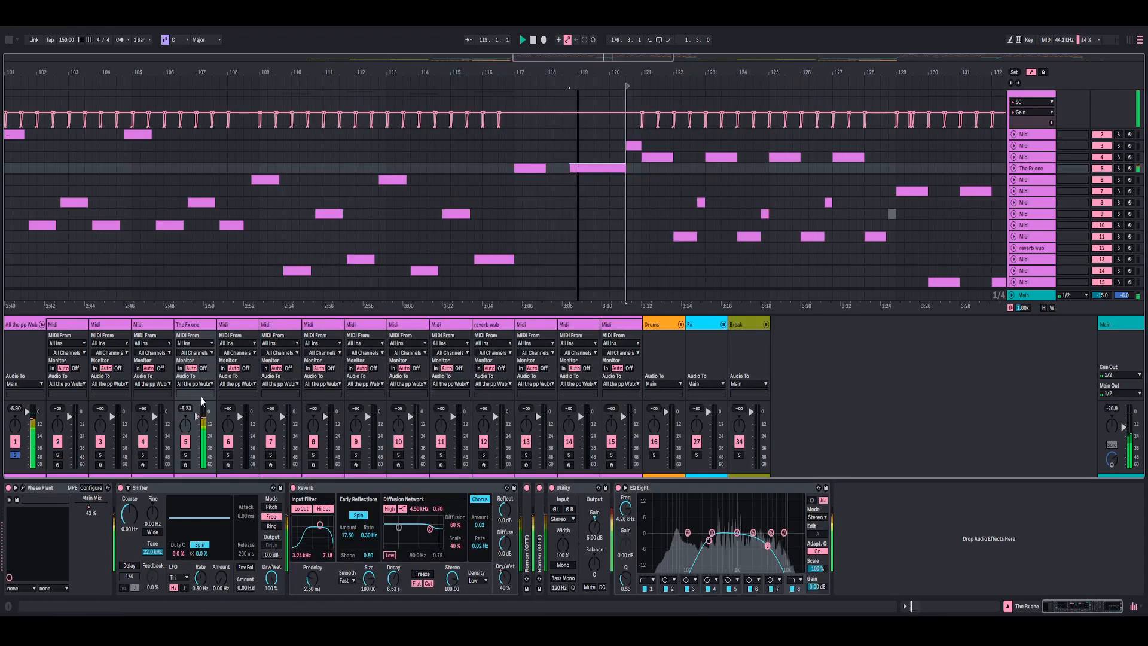
{"action": "left_click", "coordinate": [23, 488]}
{"action": "left_click", "coordinate": [23, 488]}
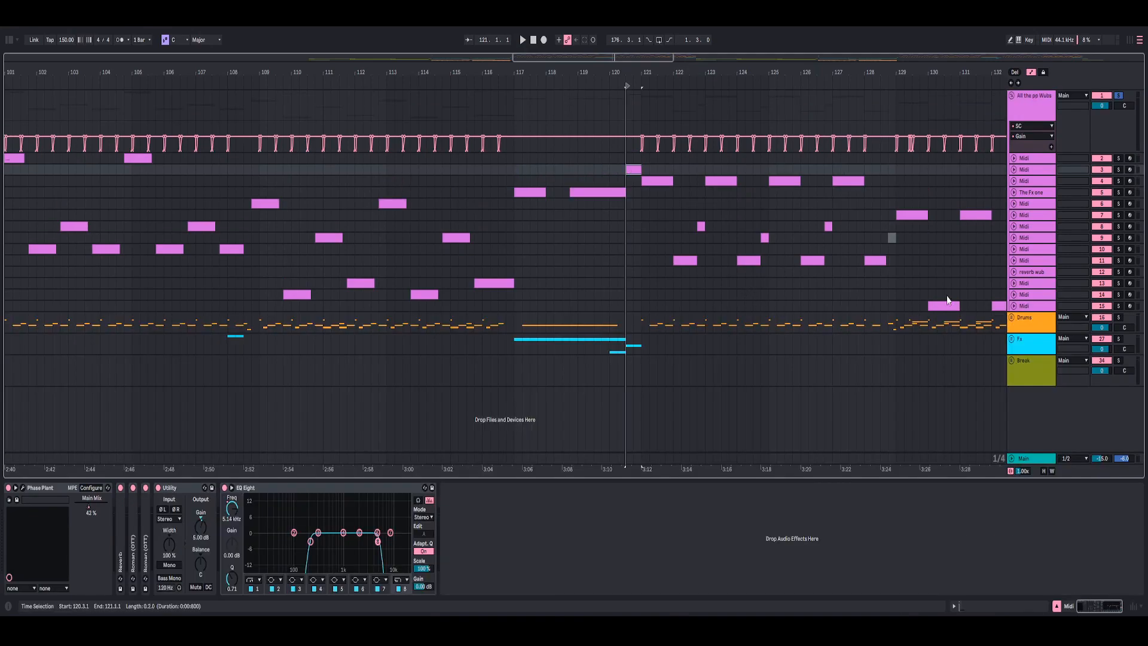
- Solo Midi track 4 and show its Phase Plant Main Mix automation in a new lane
{"action": "key", "text": "space"}
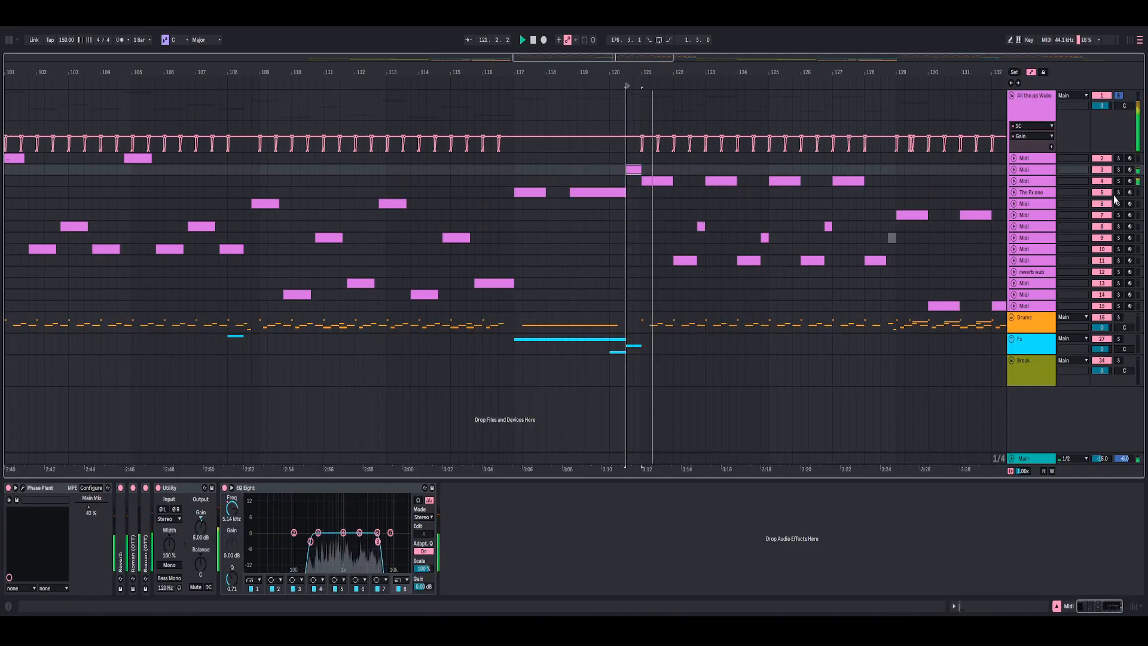
{"action": "left_click", "coordinate": [1119, 181]}
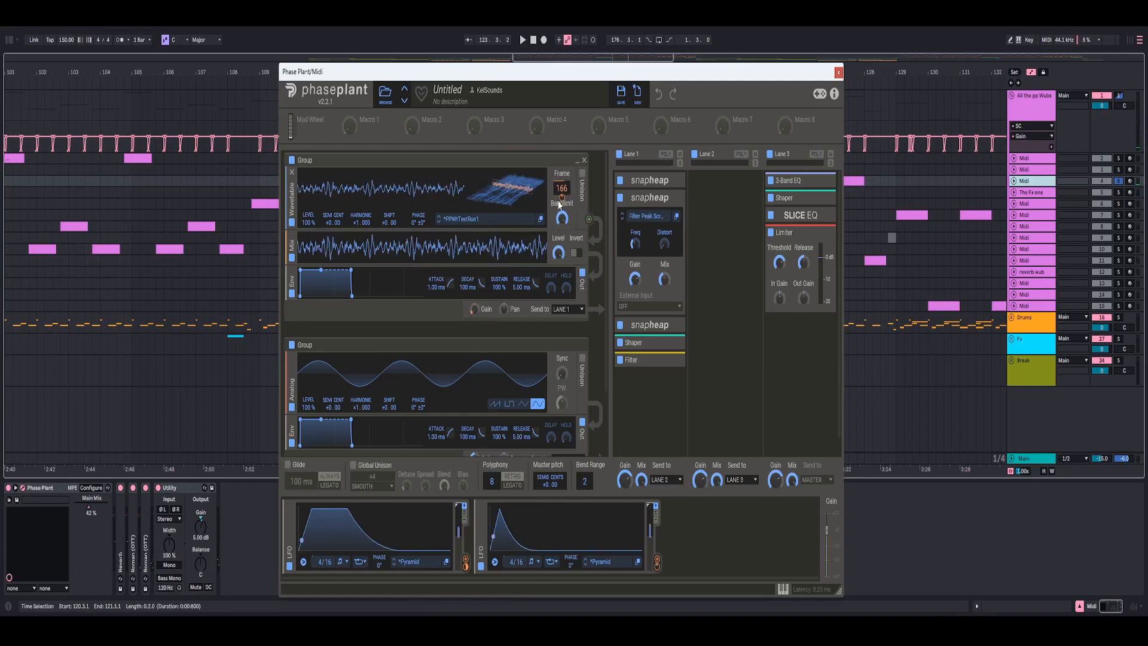
{"action": "left_click", "coordinate": [674, 203]}
{"action": "right_click", "coordinate": [89, 507]}
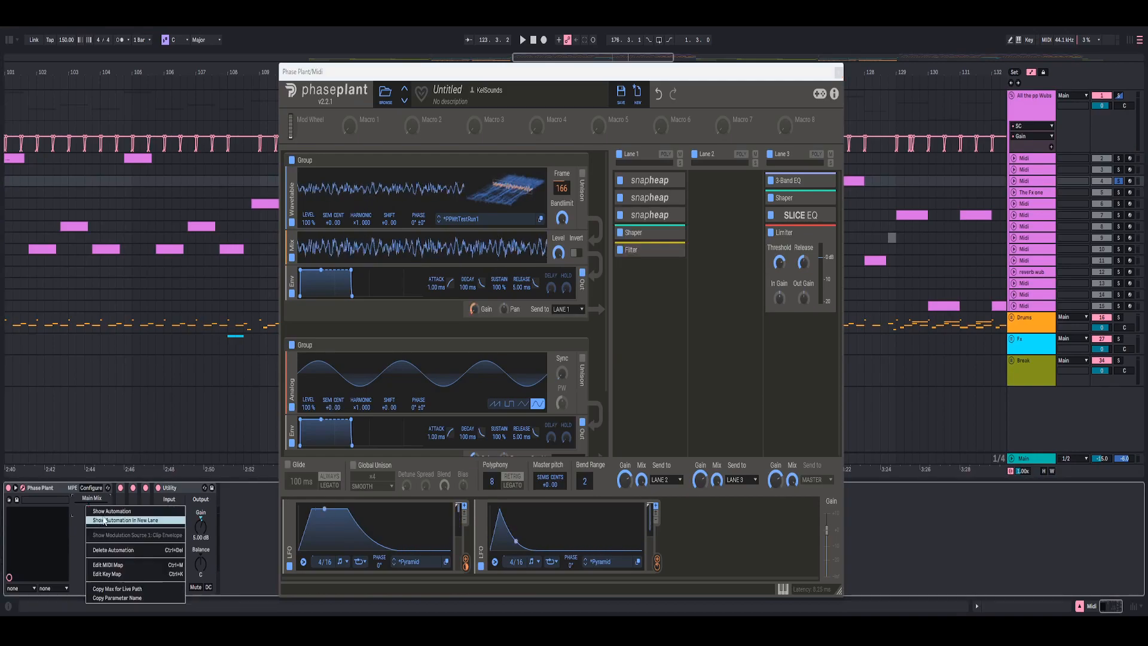
{"action": "left_click", "coordinate": [104, 521]}
{"action": "left_click", "coordinate": [839, 72]}
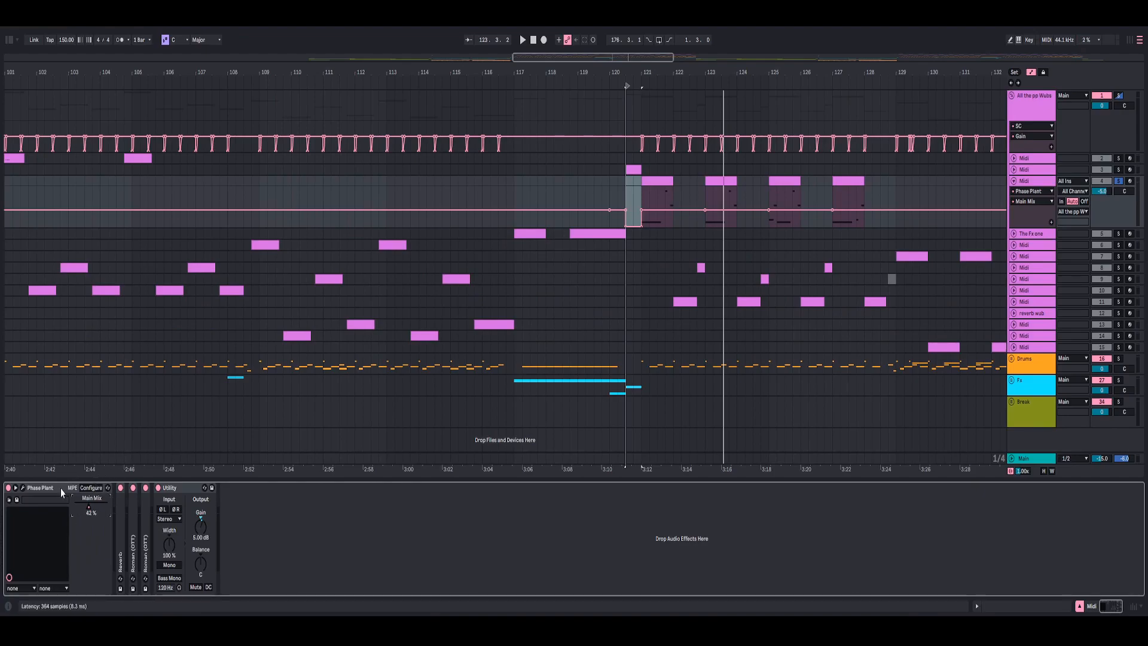
- Play the soloed Midi track 4 clip at bar 121 alongside its Main Mix automation
{"action": "left_click_drag", "start_coordinate": [656, 62], "coordinate": [588, 99]}
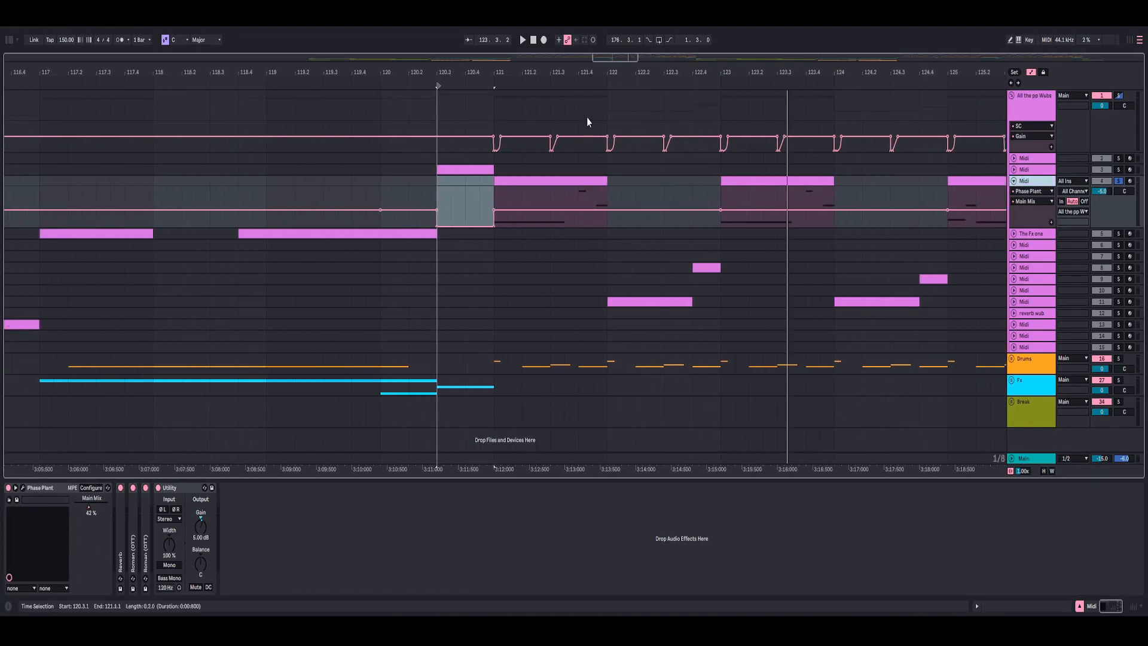
{"action": "left_click", "coordinate": [547, 185]}
{"action": "key", "text": "space"}
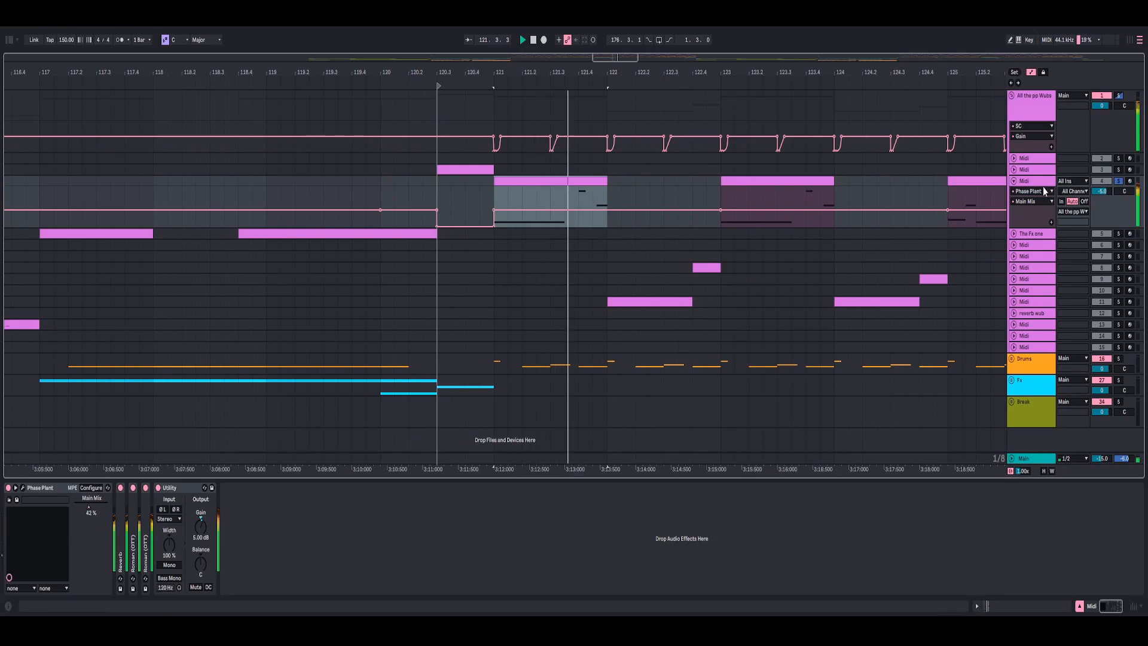
{"action": "key", "text": "space"}
{"action": "left_click", "coordinate": [766, 180]}
- Play the soloed All the pp Wubs group from bar 121
{"action": "left_click", "coordinate": [425, 215]}
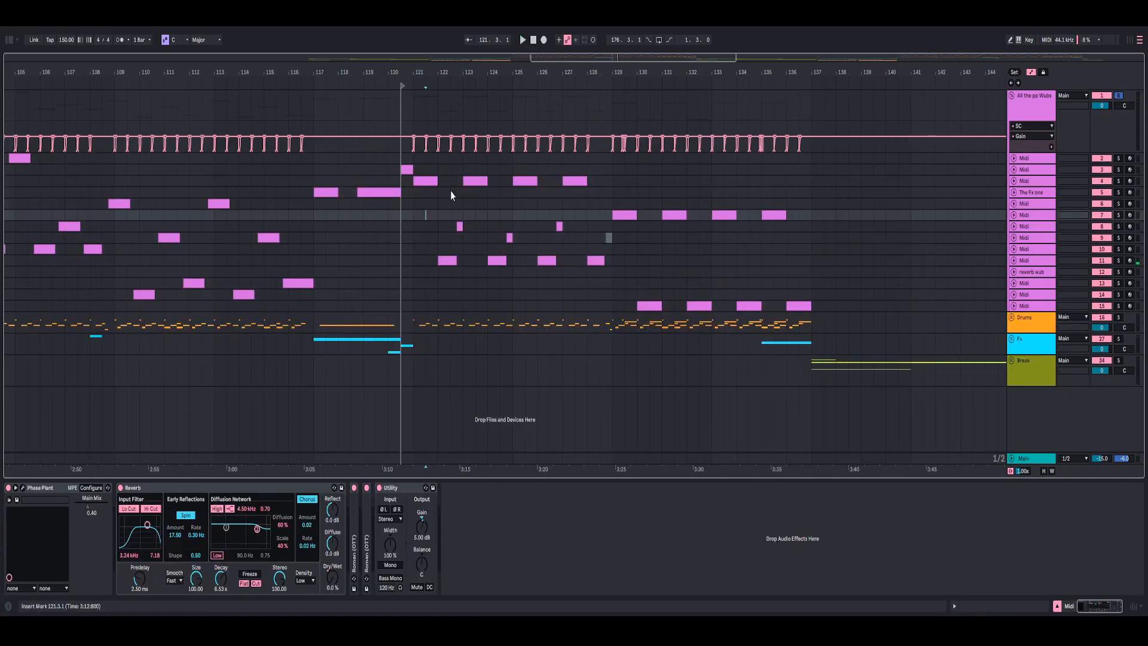
{"action": "left_click", "coordinate": [411, 209]}
{"action": "key", "text": "space"}
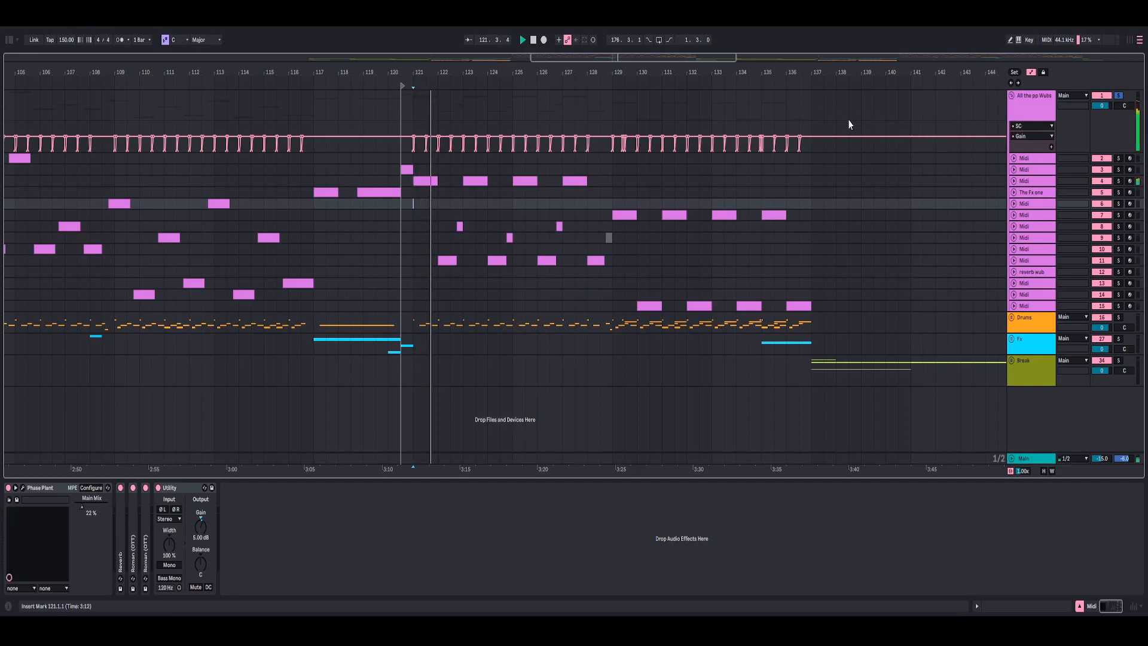
{"action": "key", "text": "space"}
- Turn off solo on the All the pp Wubs group and play the full mix from bars 121 and 120.3
{"action": "left_click", "coordinate": [1119, 95]}
{"action": "key", "text": "space"}
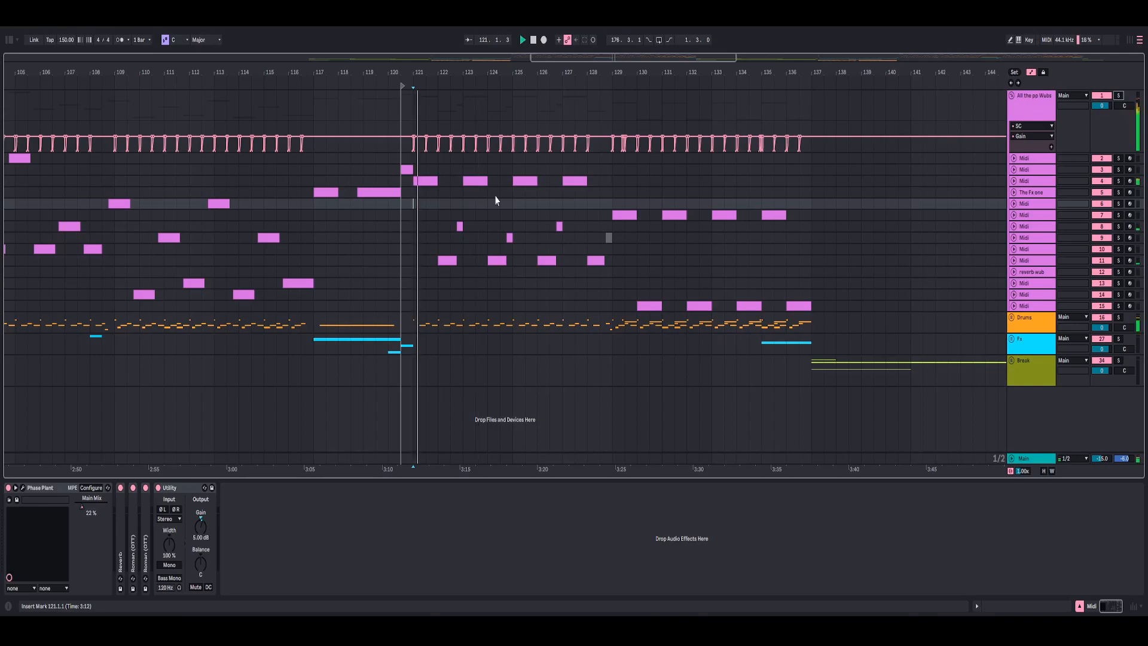
{"action": "left_click", "coordinate": [401, 270]}
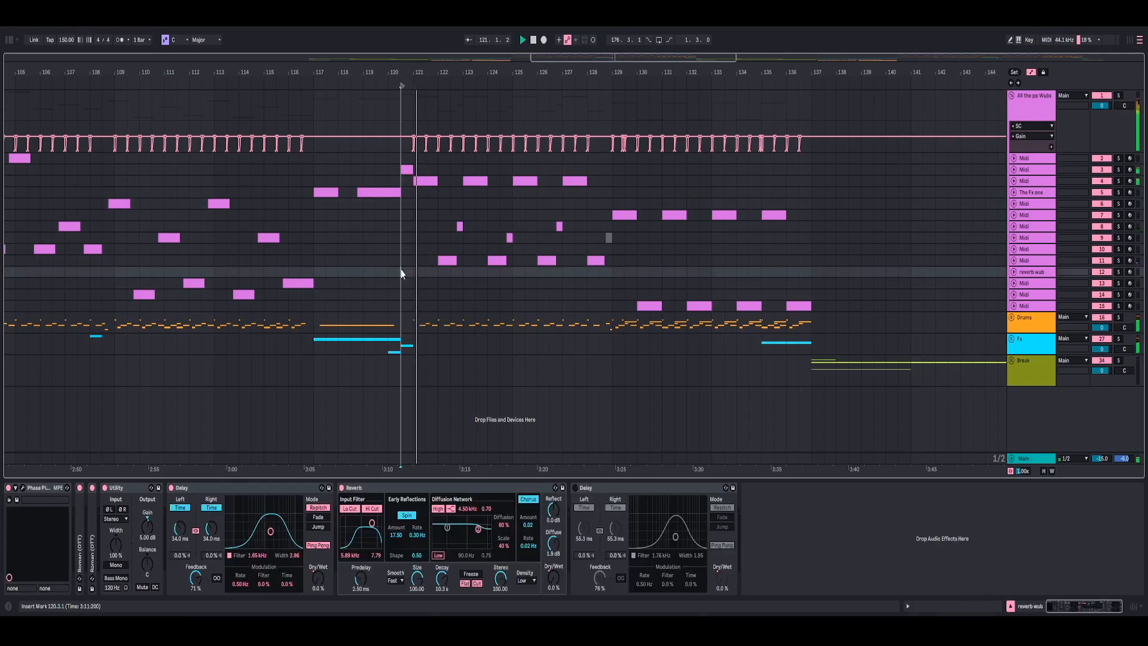
{"action": "key", "text": "space"}
- Play the full mix from bar 117, where the first The Fx one clip starts
{"action": "left_click_drag", "start_coordinate": [343, 71], "coordinate": [449, 107]}
{"action": "left_click", "coordinate": [427, 237]}
{"action": "key", "text": "space"}
{"action": "key", "text": "space"}
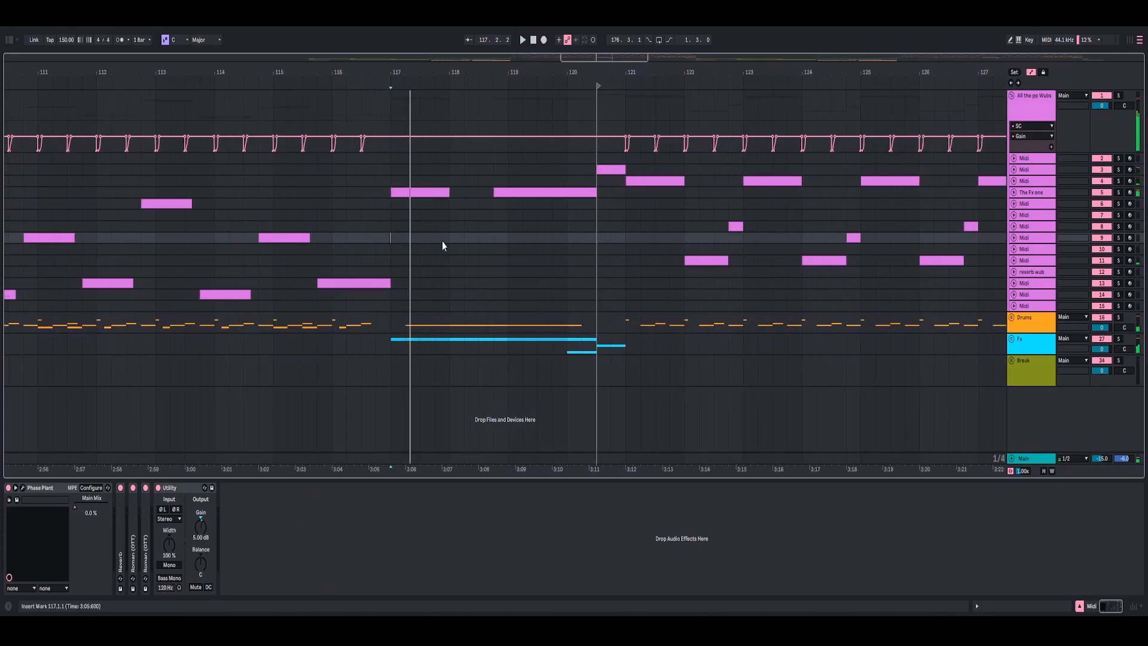
- Unfold the Drums group to show its tracks and play the section from bar 117
{"action": "left_click", "coordinate": [402, 329]}
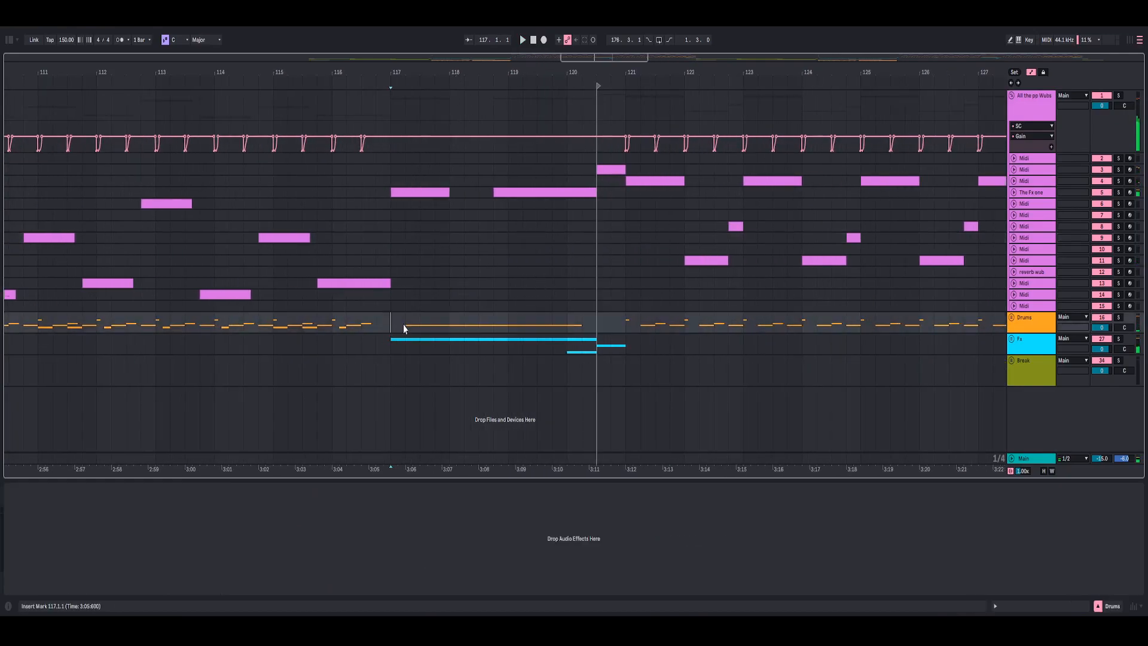
{"action": "left_click", "coordinate": [1012, 318]}
{"action": "key", "text": "space"}
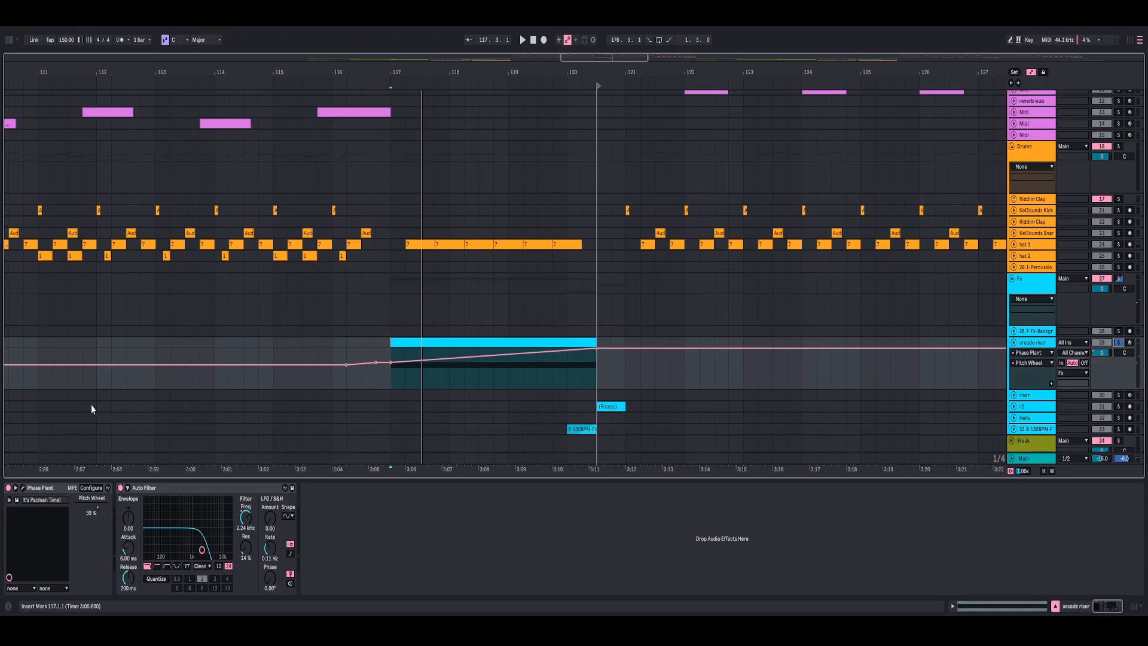
- View the It's Pacman Time! preset in the arcade riser's Phase Plant, reposition its window and close it
{"action": "left_click", "coordinate": [23, 488]}
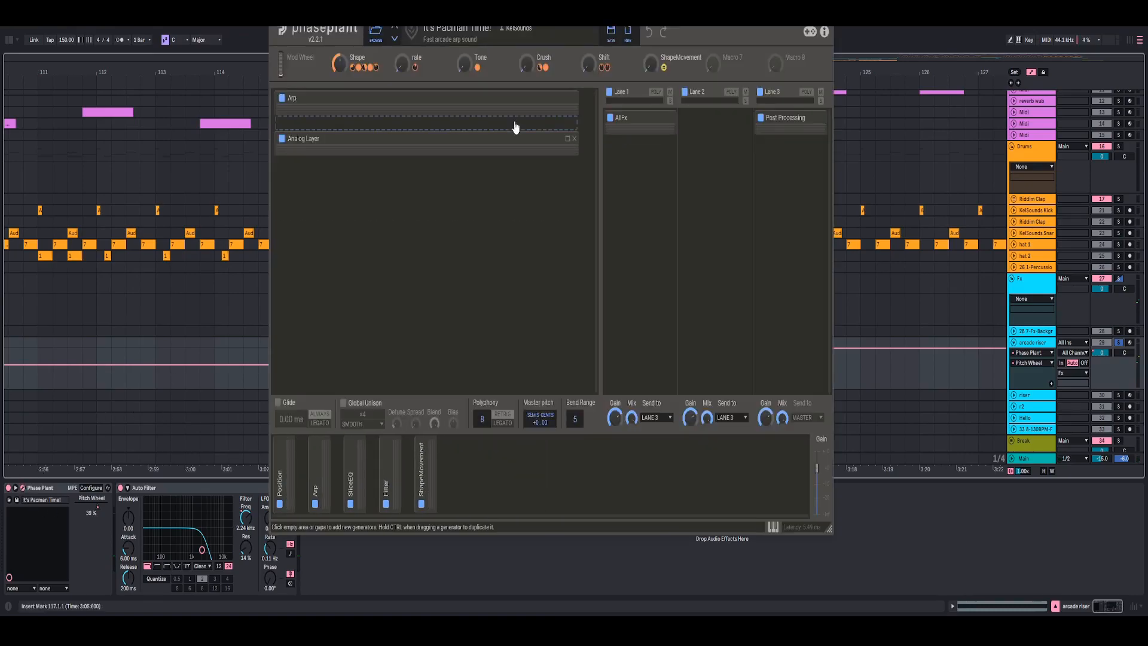
{"action": "left_click_drag", "start_coordinate": [610, 14], "coordinate": [660, 56]}
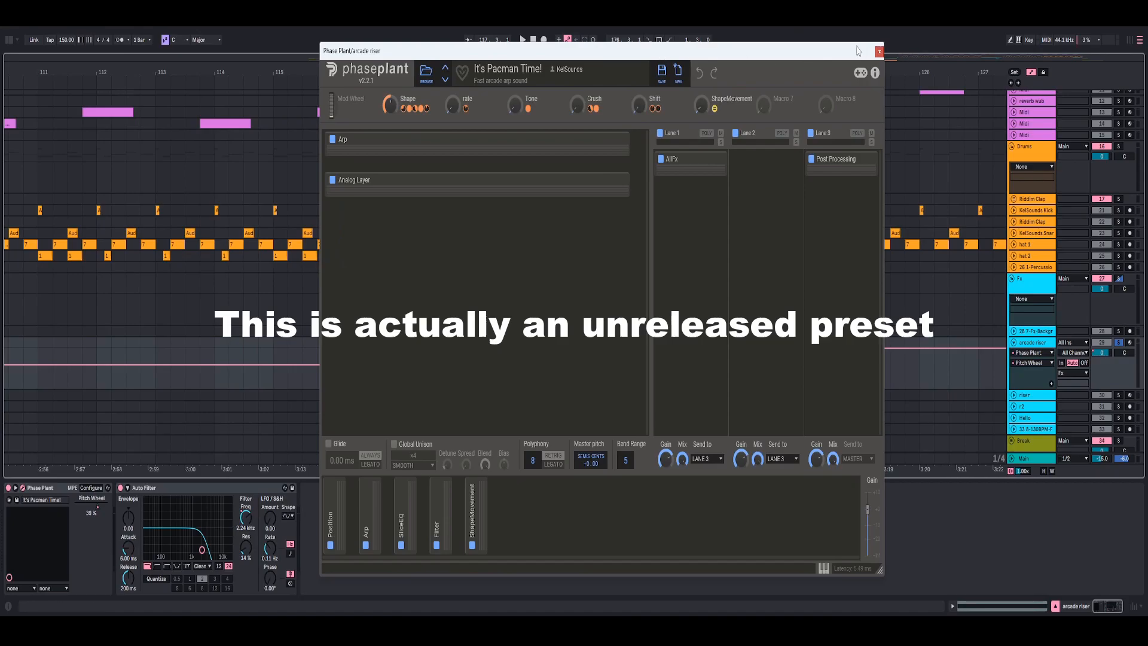
{"action": "left_click_drag", "start_coordinate": [847, 53], "coordinate": [812, 44]}
{"action": "left_click", "coordinate": [887, 40]}
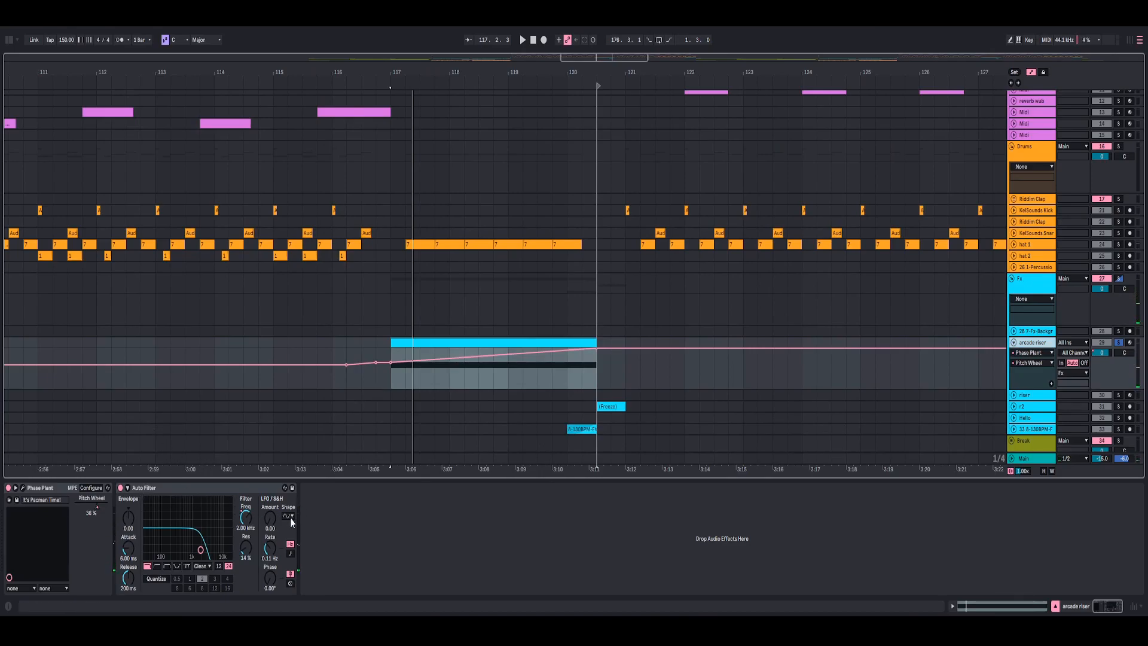
- Reopen the arcade riser's Phase Plant to check the preset while the riser plays, closing its window each time
{"action": "left_click", "coordinate": [23, 491]}
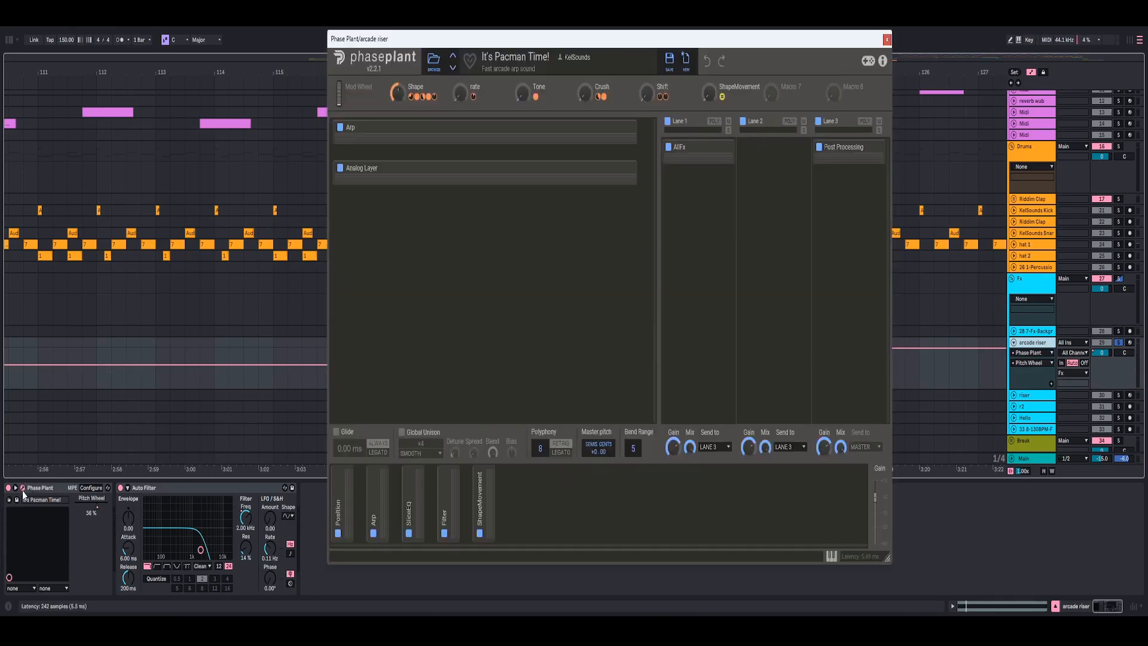
{"action": "left_click", "coordinate": [887, 40]}
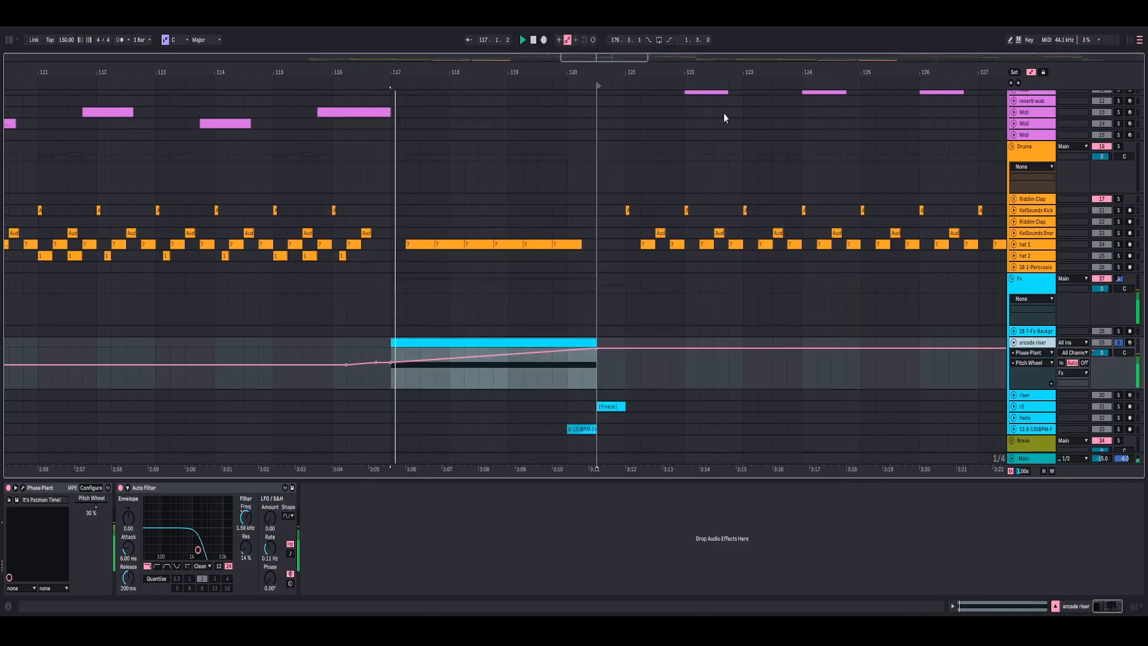
{"action": "left_click", "coordinate": [23, 488]}
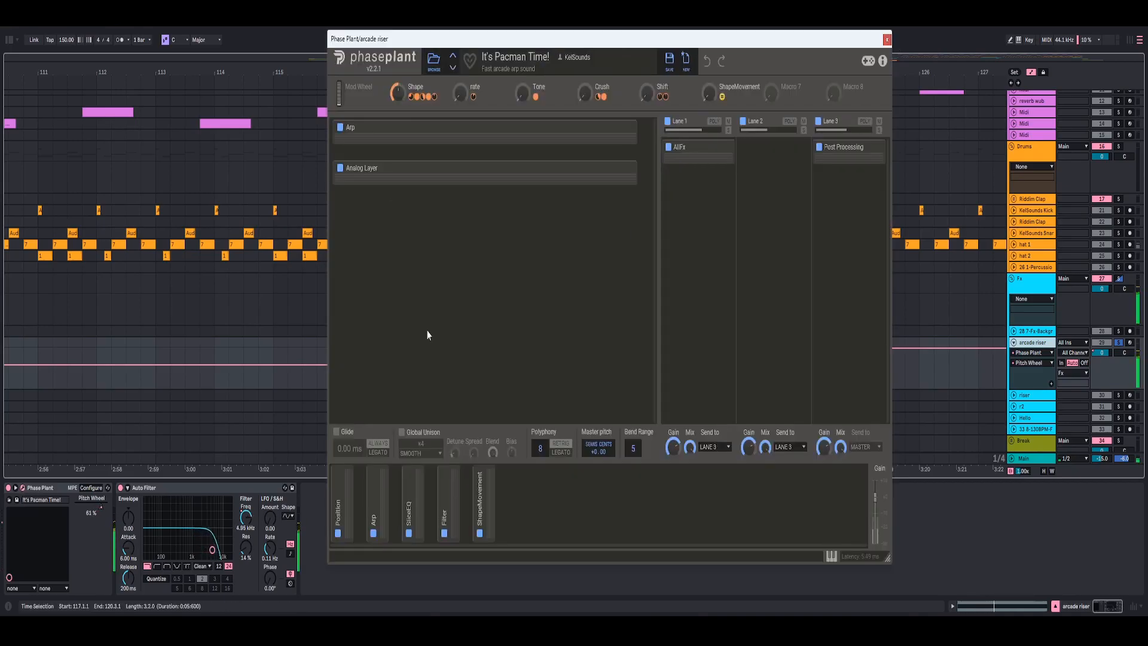
{"action": "left_click", "coordinate": [887, 40]}
- Play the soloed 130BPM-F# audio clip on the last Fx track from bar 120
{"action": "scroll", "coordinate": [1079, 307], "scroll_direction": "down", "scroll_amount": 3}
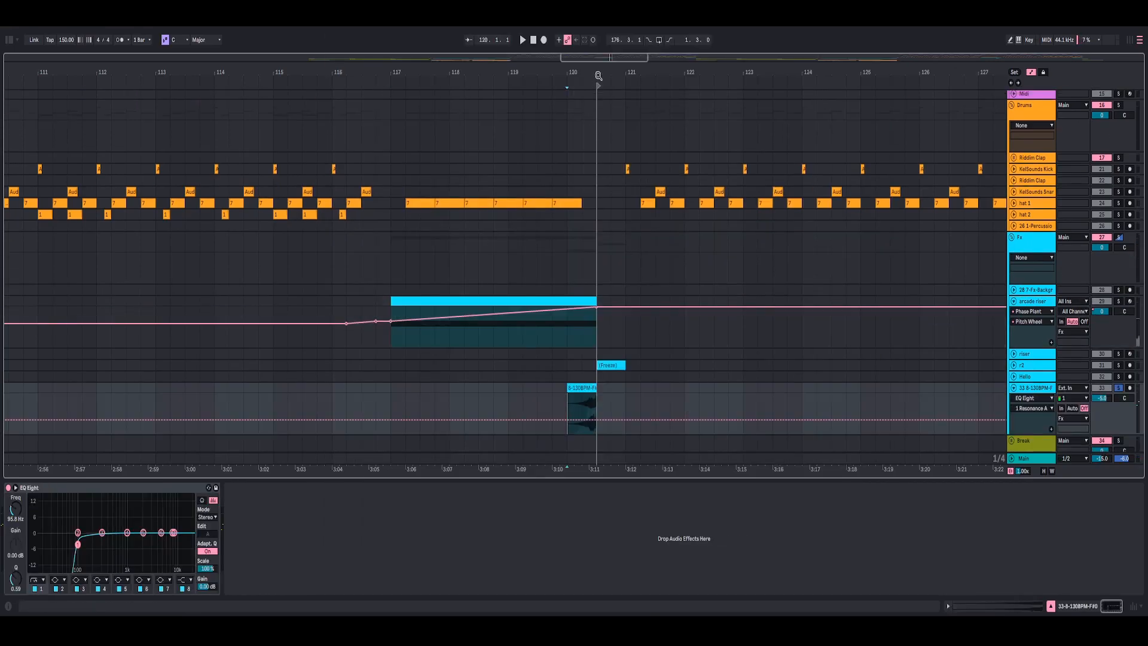
{"action": "left_click_drag", "start_coordinate": [598, 76], "coordinate": [598, 102]}
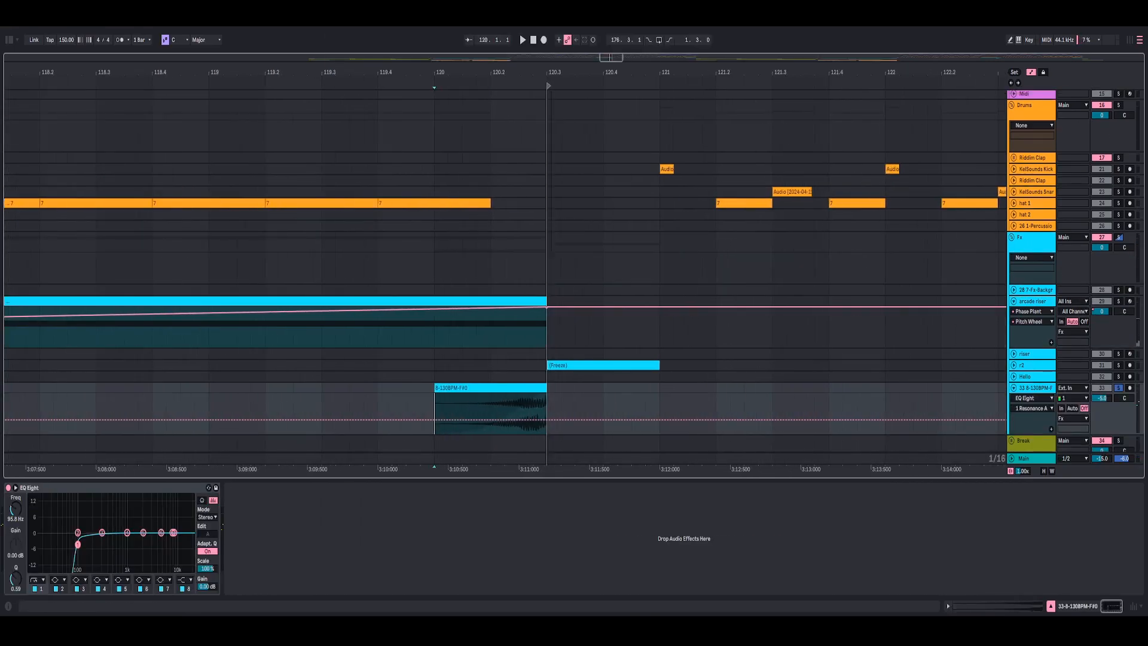
{"action": "key", "text": "space"}
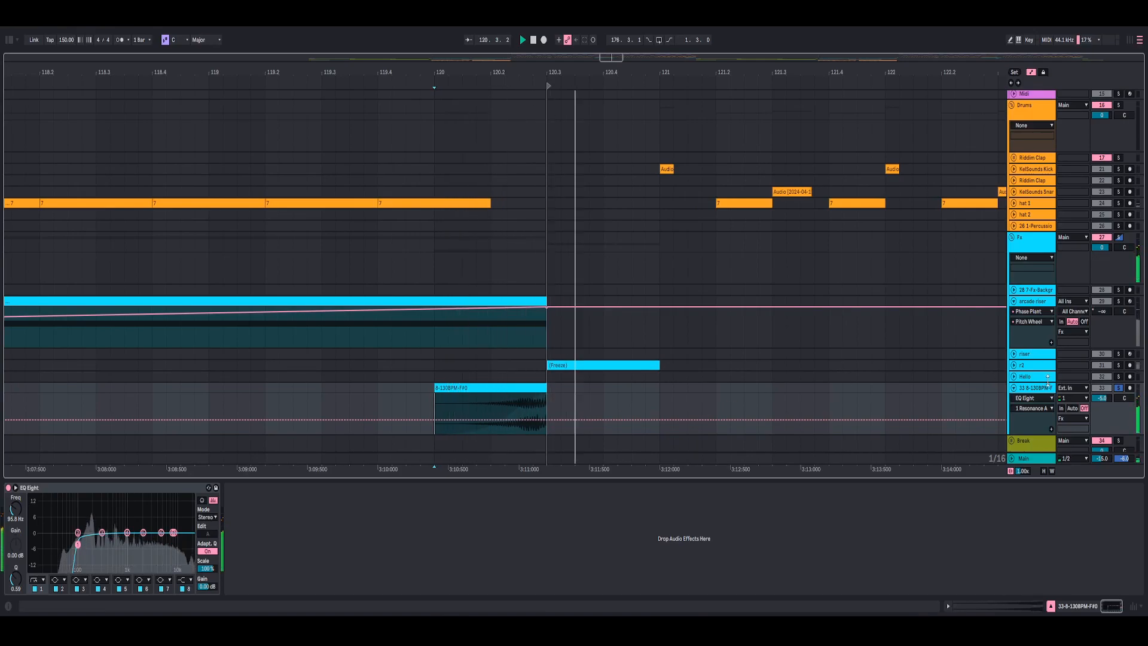
{"action": "key", "text": "space"}
- Solo and unfold the Fx track holding the (Freeze) clip, select that clip at bar 120.3 and play it
{"action": "left_click", "coordinate": [1022, 368]}
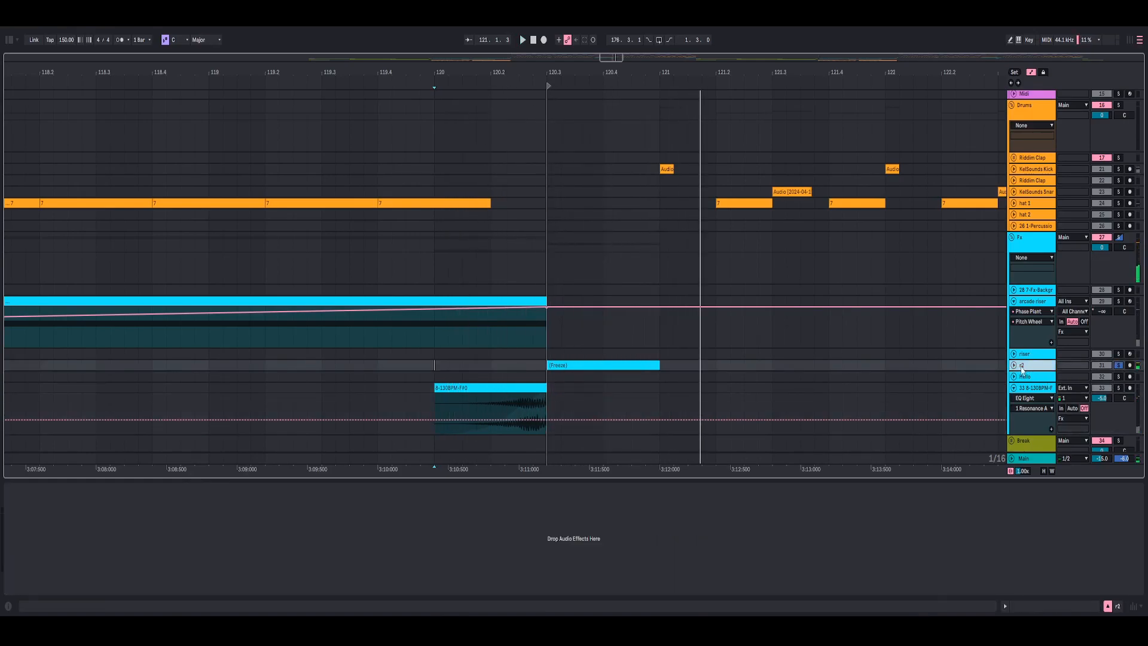
{"action": "left_click", "coordinate": [1014, 365]}
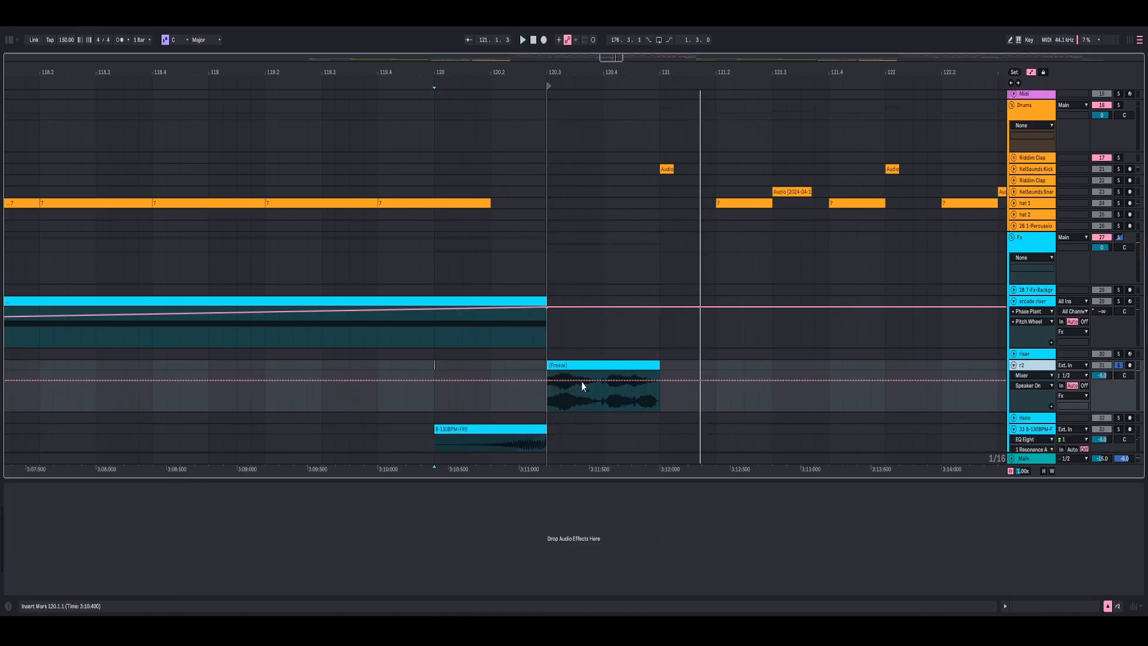
{"action": "left_click", "coordinate": [604, 393]}
{"action": "left_click_drag", "start_coordinate": [622, 76], "coordinate": [529, 96]}
{"action": "key", "text": "space"}
{"action": "key", "text": "space"}
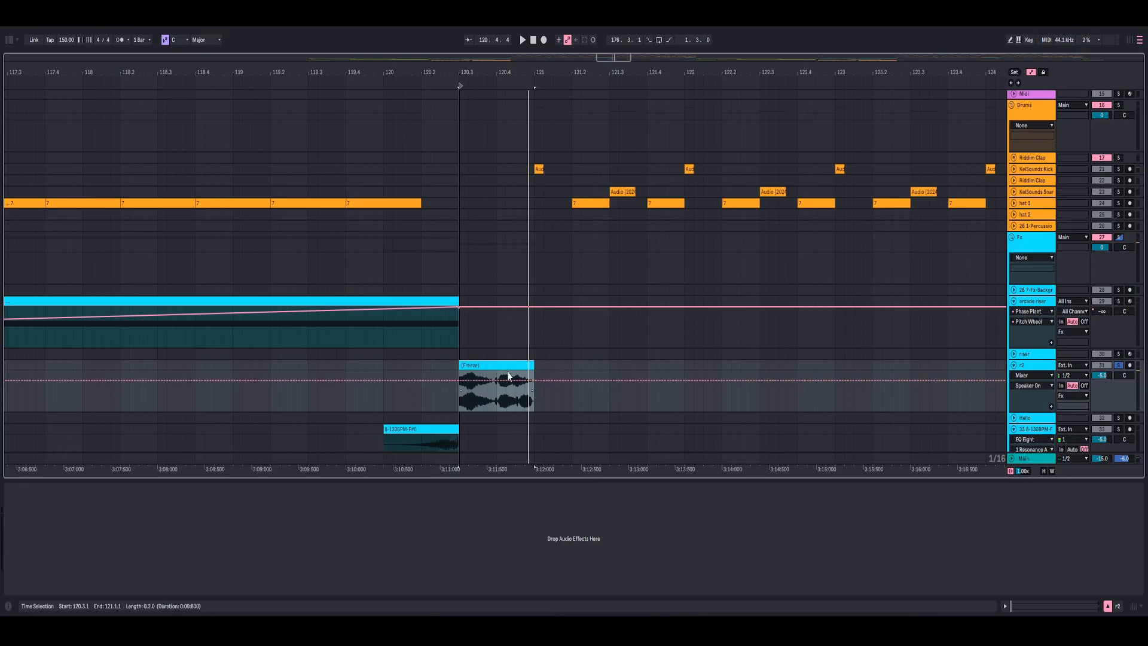
{"action": "key", "text": "space"}
{"action": "key", "text": "space"}
- Play the soloed hat 1 track from bar 117, unfold it and select its clip at 117.2
{"action": "key", "text": "plus"}
{"action": "key", "text": "space"}
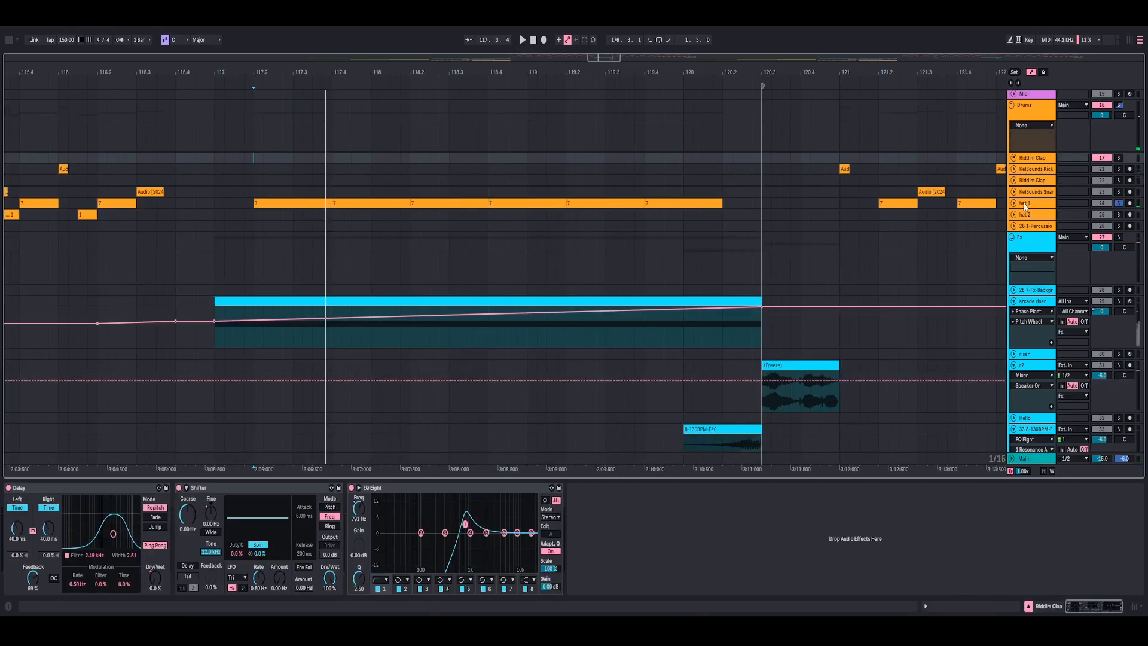
{"action": "double_click", "coordinate": [1023, 204]}
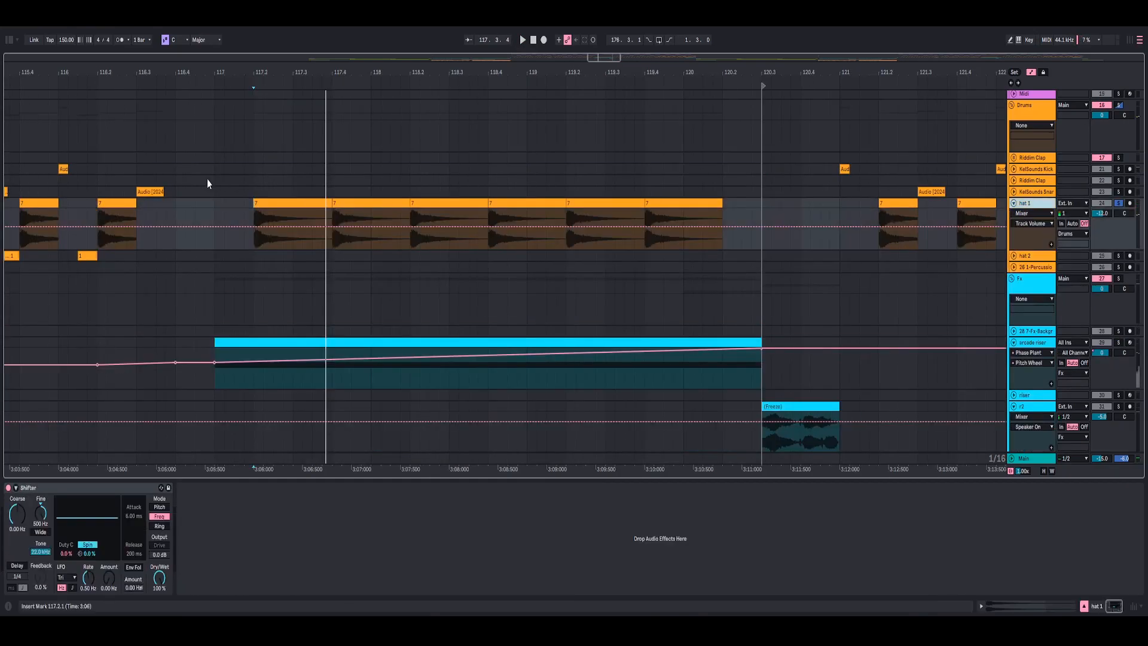
{"action": "left_click", "coordinate": [283, 199]}
{"action": "mouse_move", "coordinate": [269, 91]}
{"action": "left_mouse_down"}
{"action": "mouse_move", "coordinate": [583, 86]}
{"action": "mouse_move", "coordinate": [346, 75]}
{"action": "mouse_move", "coordinate": [364, 71]}
{"action": "left_mouse_up"}
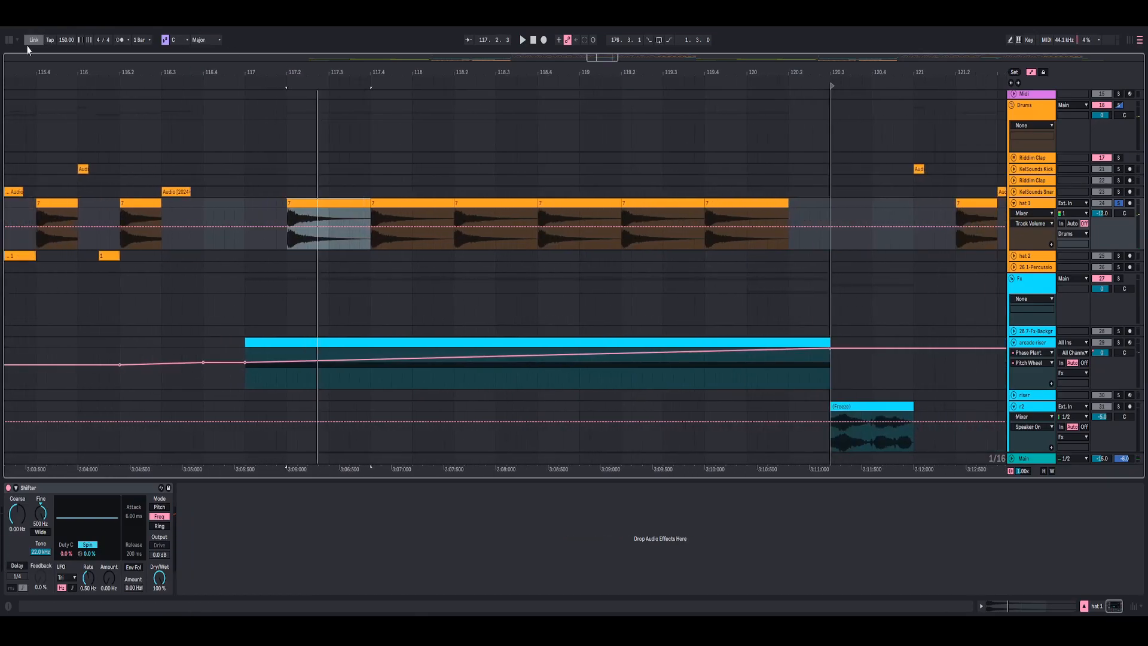
- Show the browser and find the hi-hat samples in the SynthesizedHiHats folder
{"action": "left_click", "coordinate": [9, 41]}
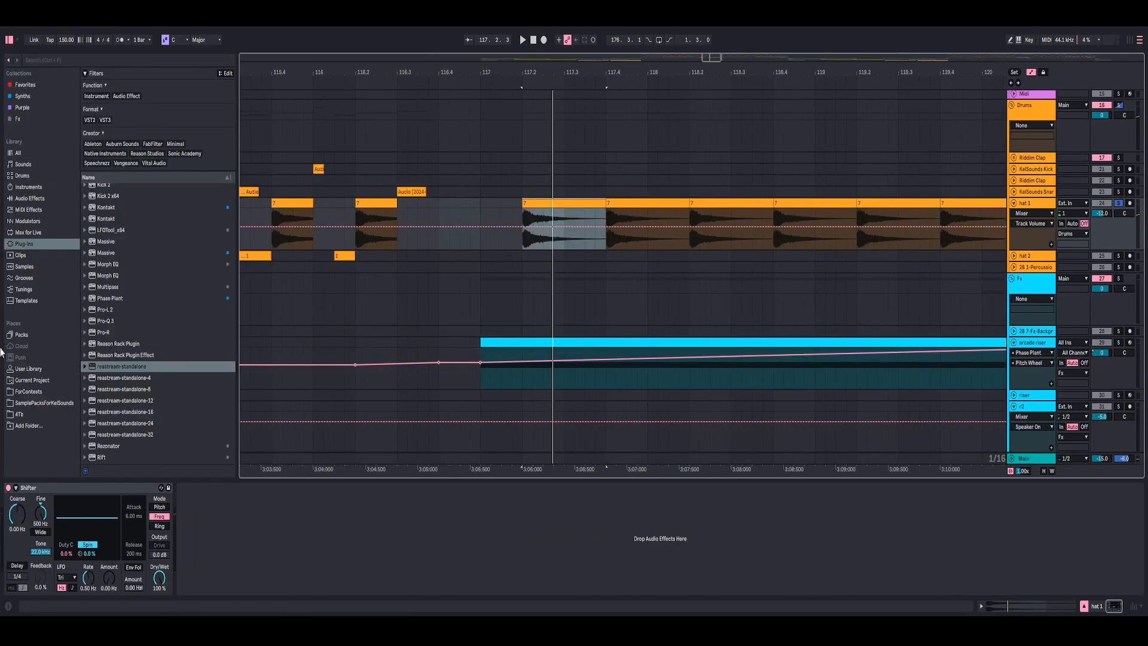
{"action": "left_click", "coordinate": [20, 414]}
{"action": "scroll", "coordinate": [166, 313], "scroll_direction": "down", "scroll_amount": 10}
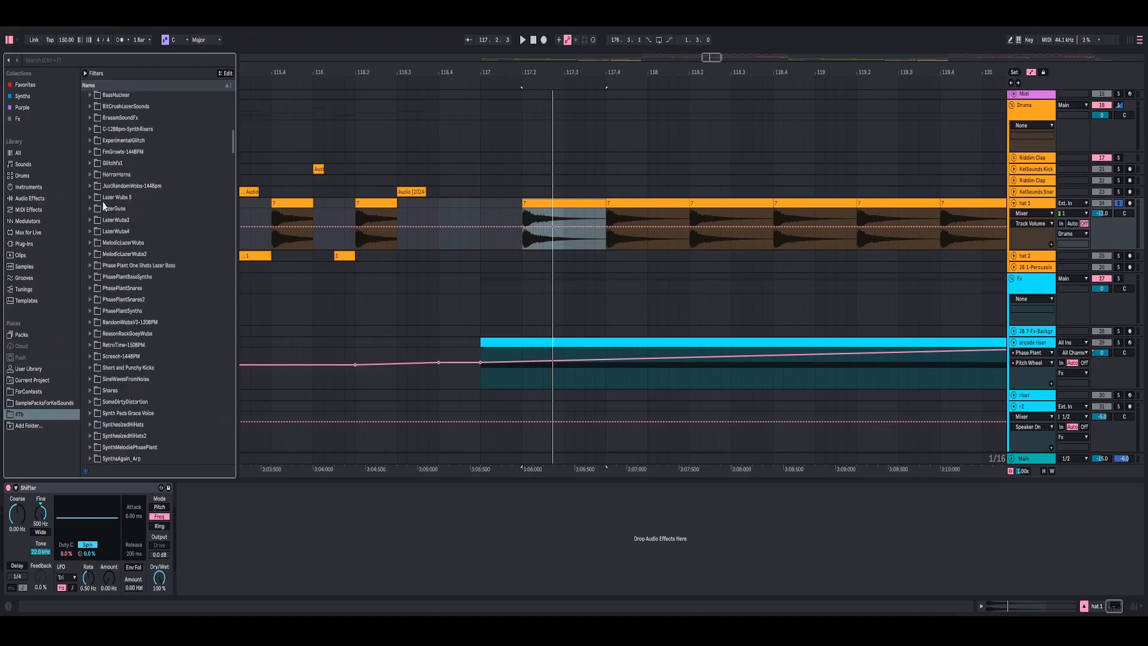
{"action": "scroll", "coordinate": [137, 222], "scroll_direction": "up", "scroll_amount": 3}
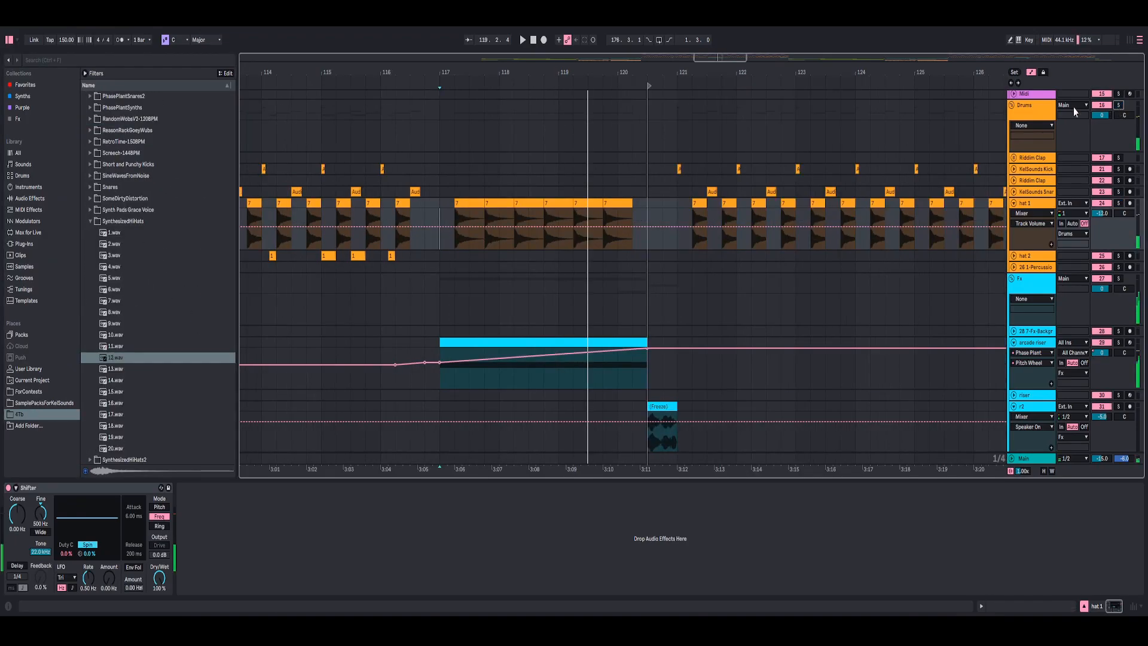
- Play the Drums and Fx section from bar 117, collapsing the SynthesizedHiHats folder and hiding the browser
{"action": "key", "text": "space"}
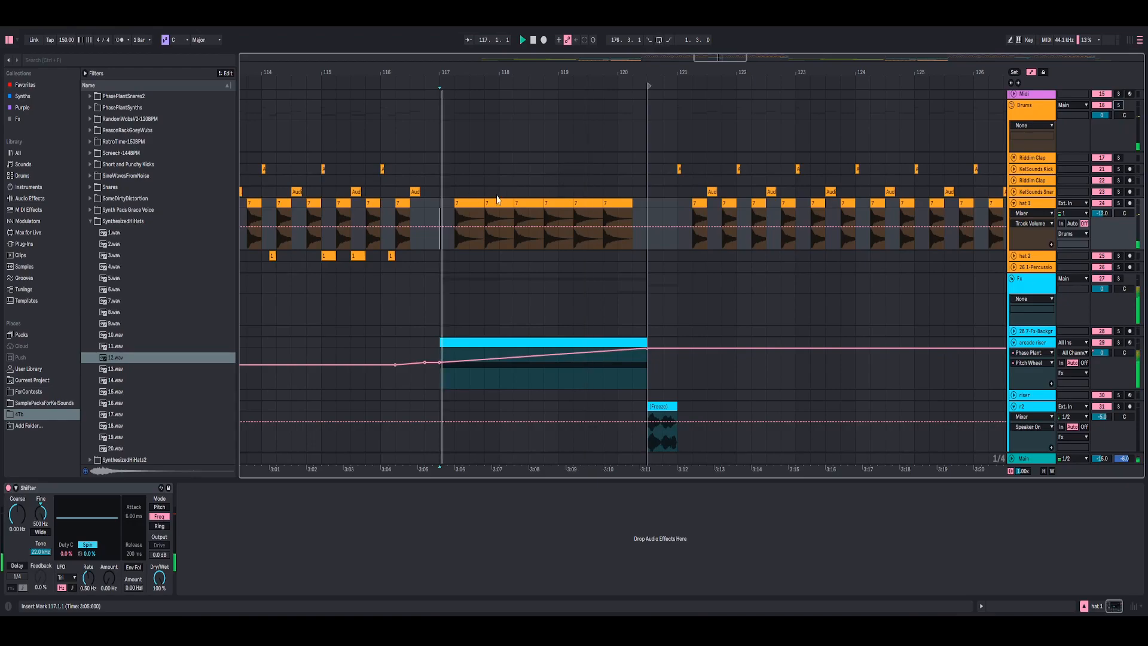
{"action": "left_click", "coordinate": [91, 221]}
{"action": "key", "text": "space"}
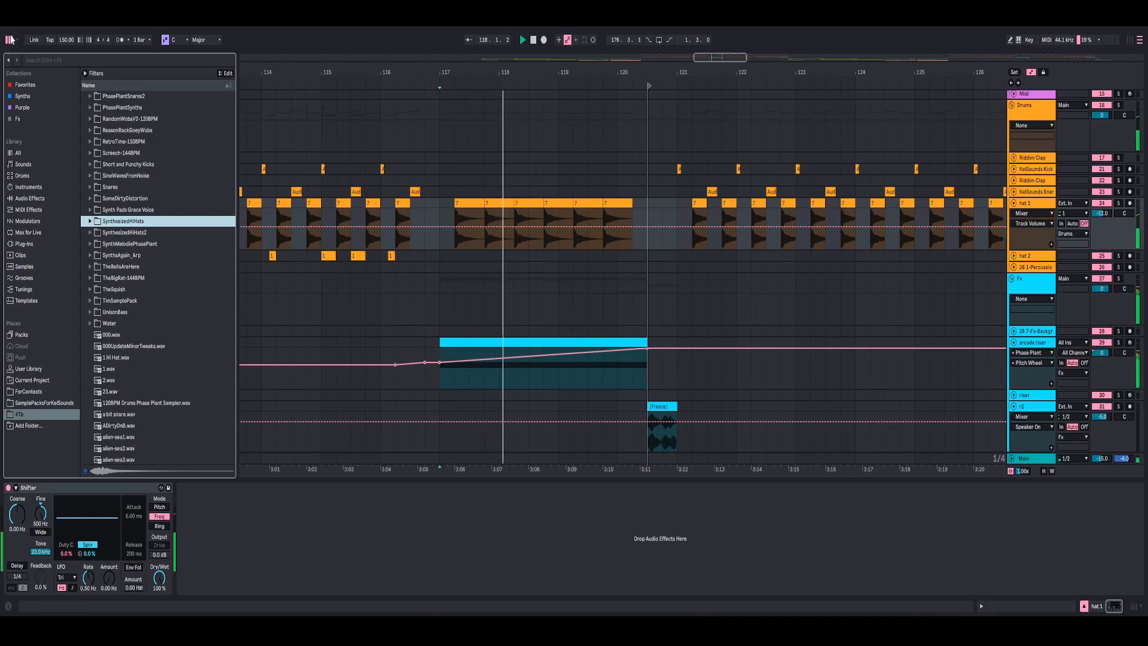
{"action": "key", "text": "ctrl+alt+b"}
{"action": "left_click_drag", "start_coordinate": [421, 73], "coordinate": [685, 54]}
{"action": "scroll", "coordinate": [701, 297], "scroll_direction": "down", "scroll_amount": 2}
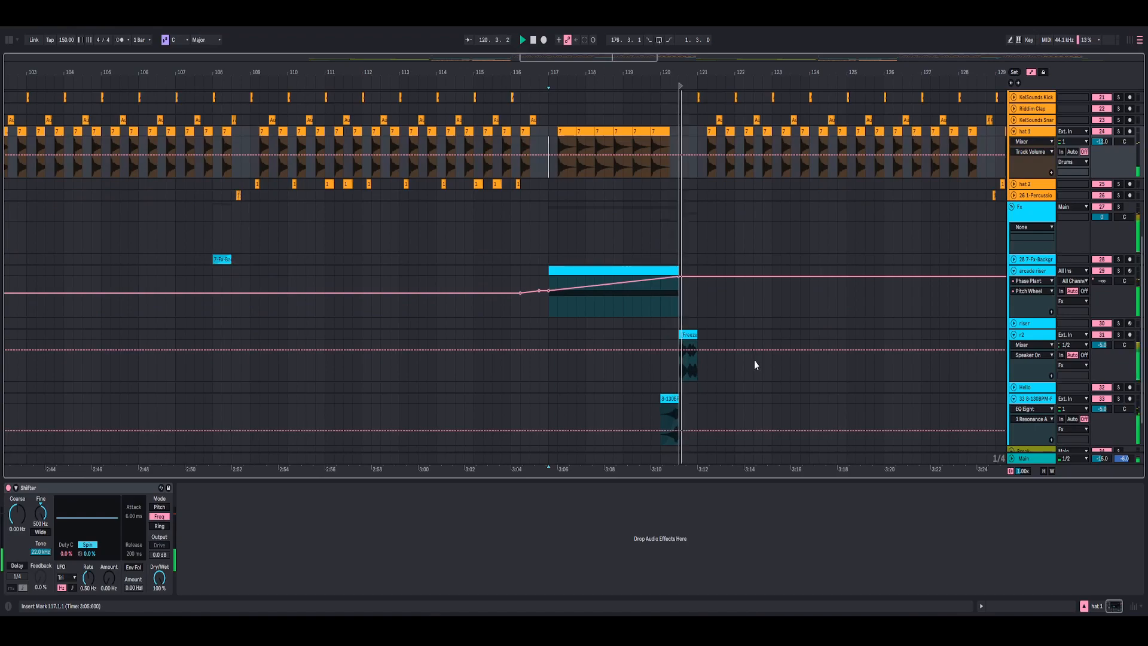
{"action": "scroll", "coordinate": [916, 321], "scroll_direction": "up", "scroll_amount": 2}
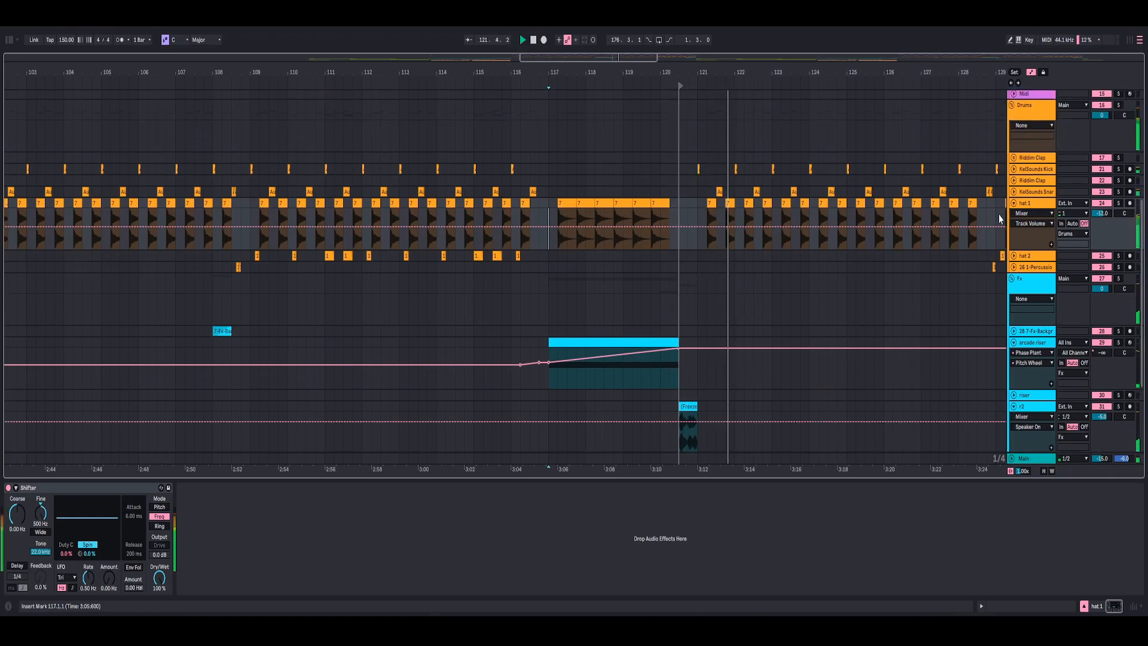
- Fold the hat 1 track and play the soloed Drums group from bar 101
{"action": "left_click", "coordinate": [1014, 203]}
{"action": "key", "text": "space"}
{"action": "left_click_drag", "start_coordinate": [760, 74], "coordinate": [729, 151]}
{"action": "left_click", "coordinate": [1012, 237]}
{"action": "left_click", "coordinate": [1015, 237]}
{"action": "key", "text": "space"}
{"action": "left_click", "coordinate": [1118, 236]}
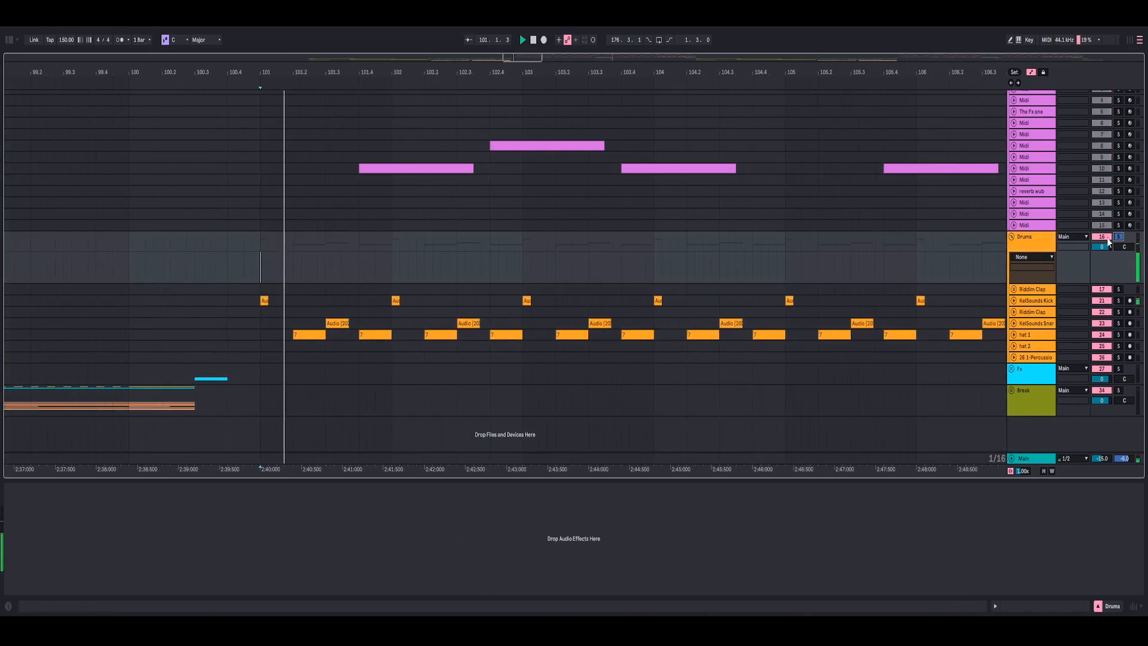
{"action": "key", "text": "space"}
{"action": "key", "text": "space"}
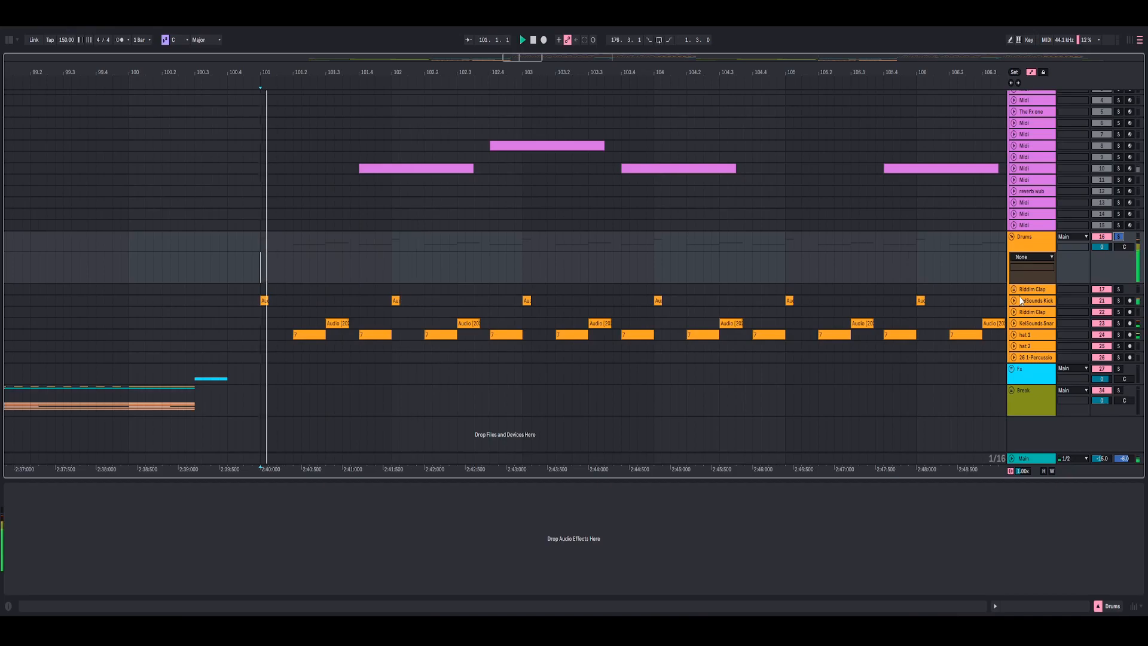
- Unfold KelSounds Kick, insert a MIDI track below it and view the Phase Plant Kick Drum preset in Phase Plant
{"action": "left_click", "coordinate": [1021, 301]}
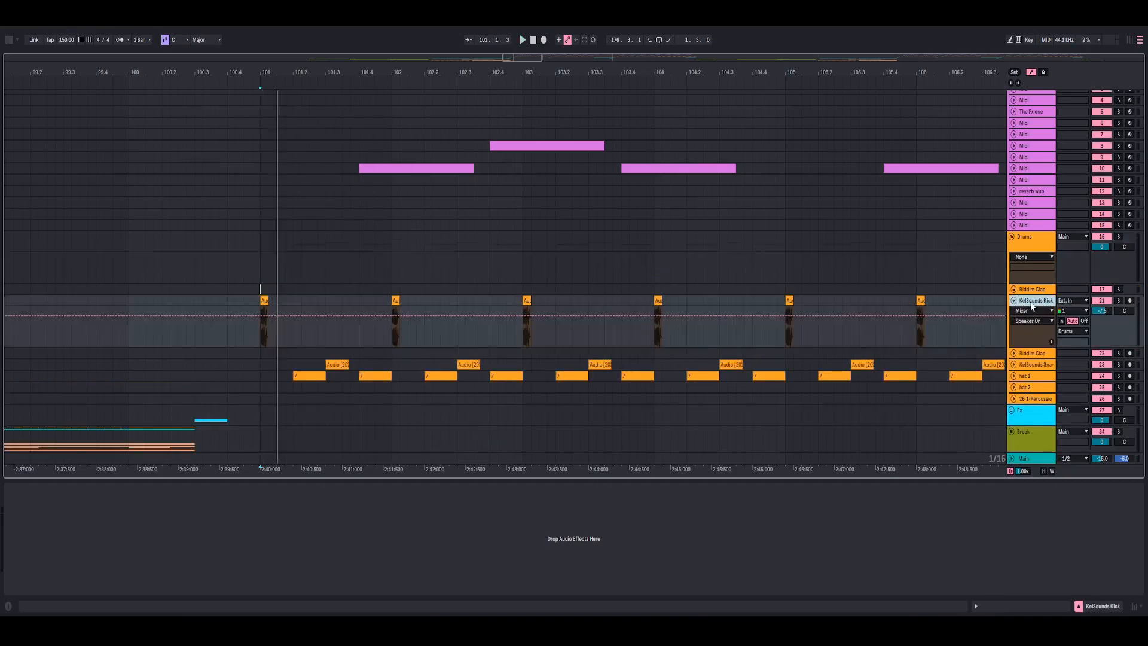
{"action": "right_click", "coordinate": [1031, 306]}
{"action": "left_click", "coordinate": [1054, 406]}
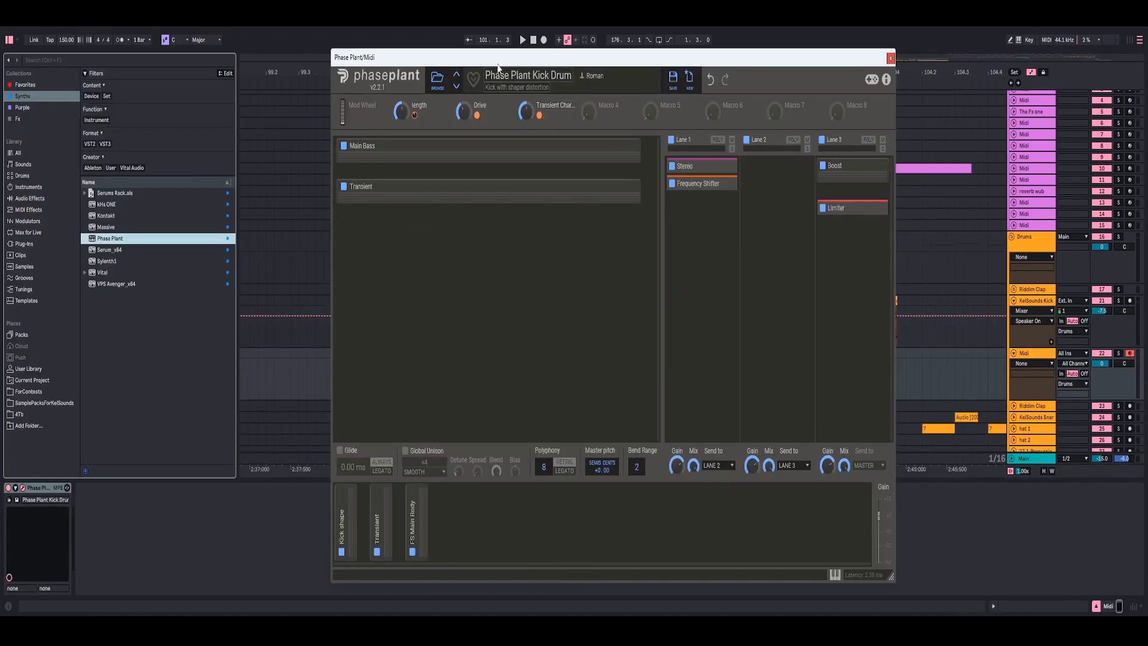
{"action": "left_click", "coordinate": [901, 74]}
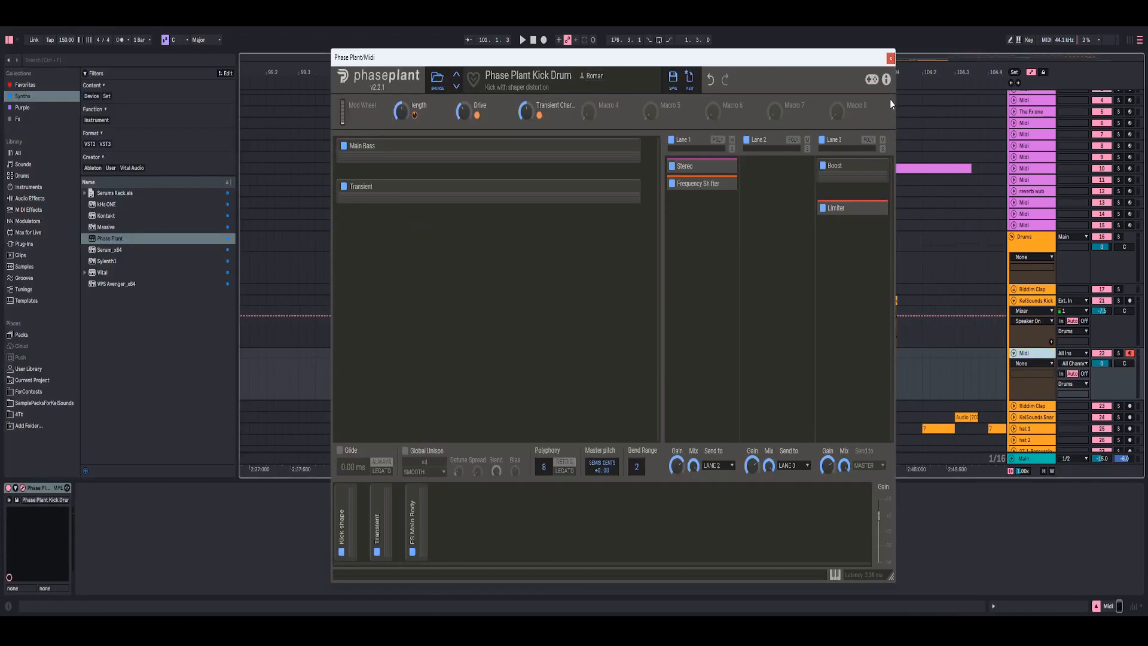
{"action": "left_click", "coordinate": [891, 59]}
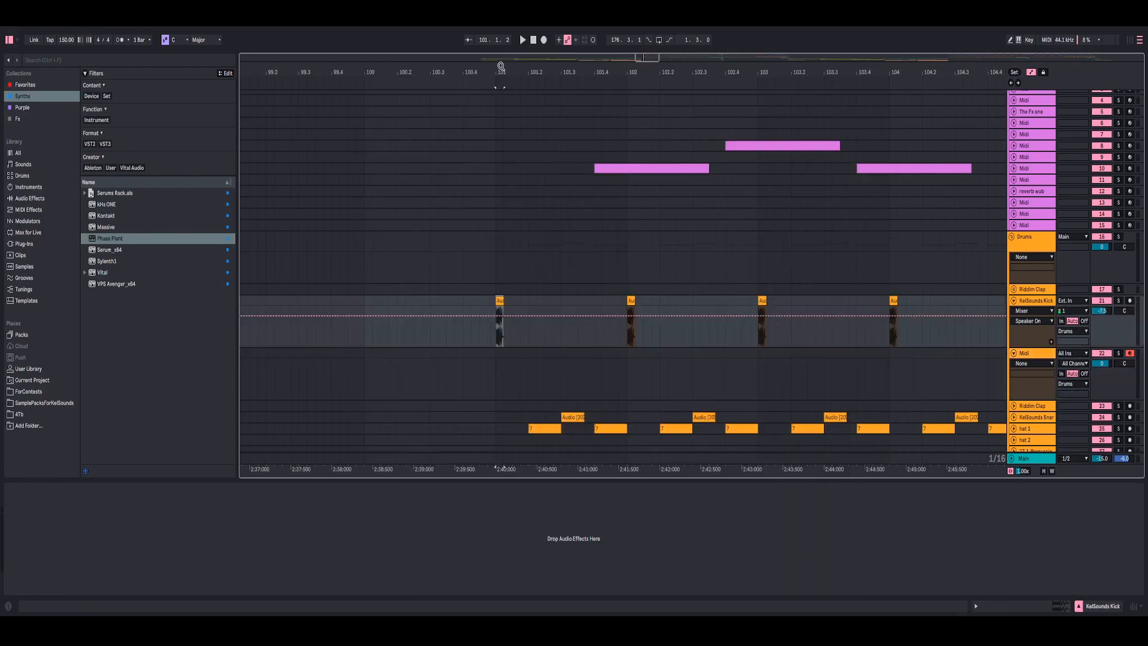
- Zoom in on the first kick clip and play the soloed KelSounds Kick track from bar 101
{"action": "left_click_drag", "start_coordinate": [502, 70], "coordinate": [537, 280]}
{"action": "key", "text": "space"}
{"action": "left_click", "coordinate": [1118, 300]}
{"action": "key", "text": "space"}
{"action": "key", "text": "space"}
{"action": "key", "text": "space"}
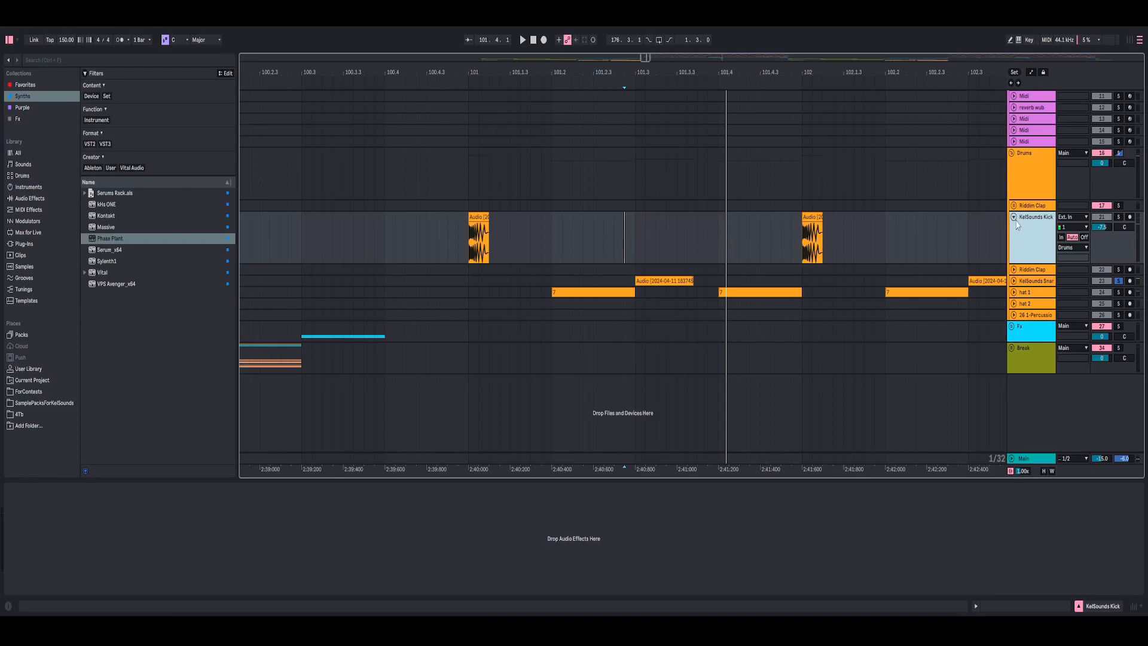
- Fold the kick track, unfold KelSounds Snare, and insert a MIDI track below it with Phase Plant's Phase Plant Snare preset
{"action": "left_click", "coordinate": [1014, 217]}
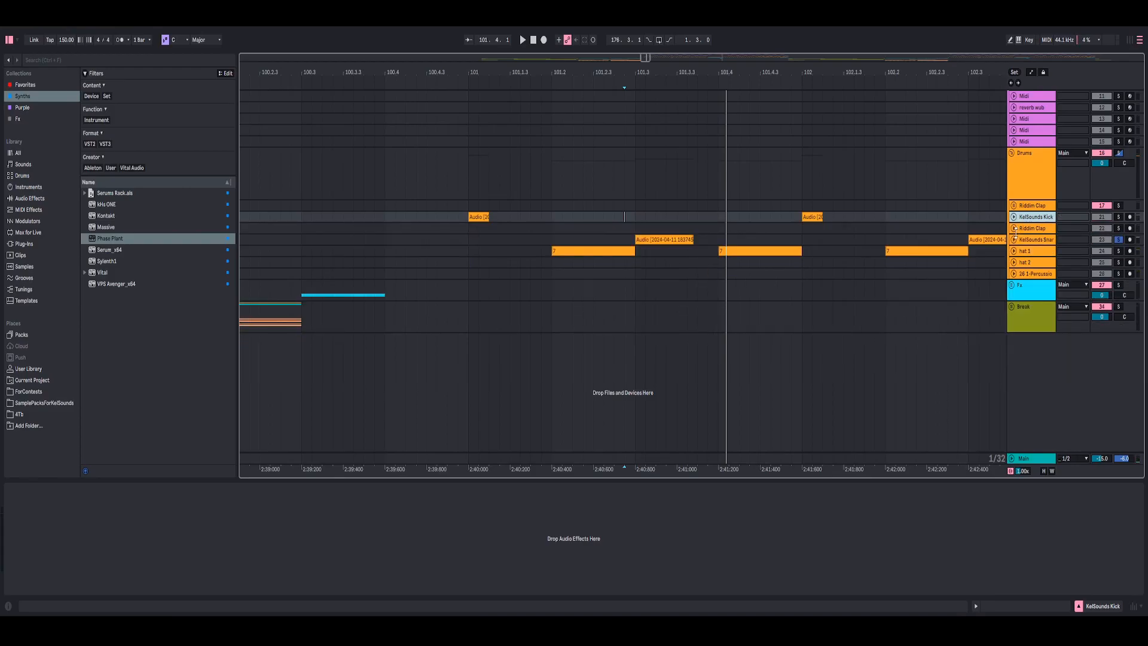
{"action": "left_click", "coordinate": [1014, 241]}
{"action": "right_click", "coordinate": [1051, 260]}
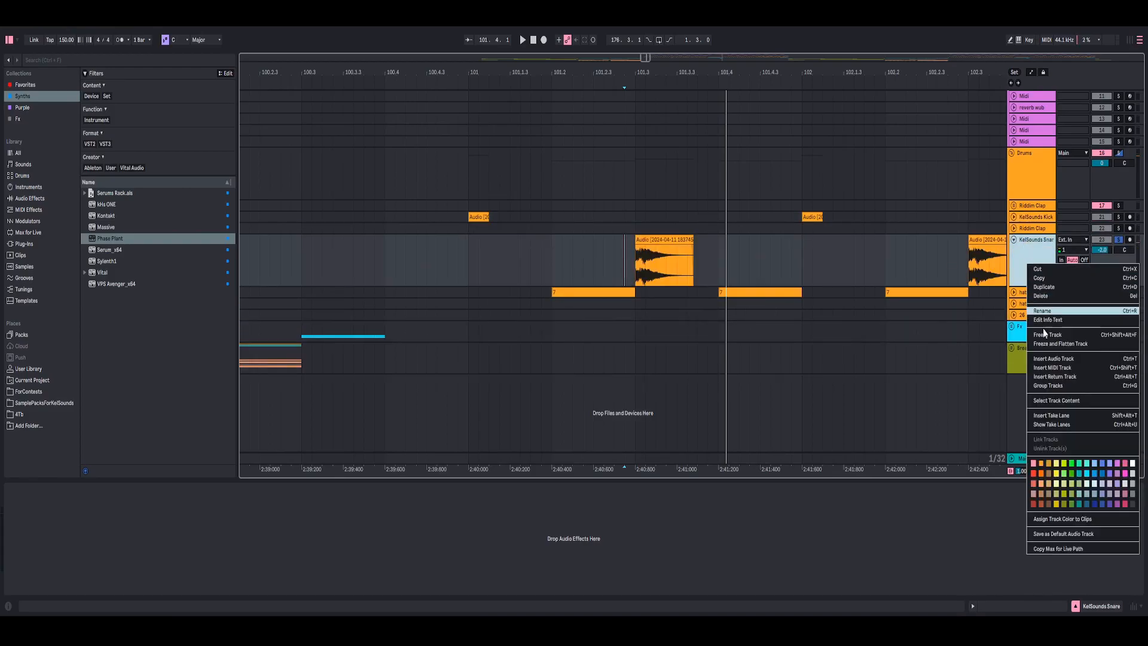
{"action": "left_click", "coordinate": [1050, 368]}
{"action": "left_click", "coordinate": [1035, 313]}
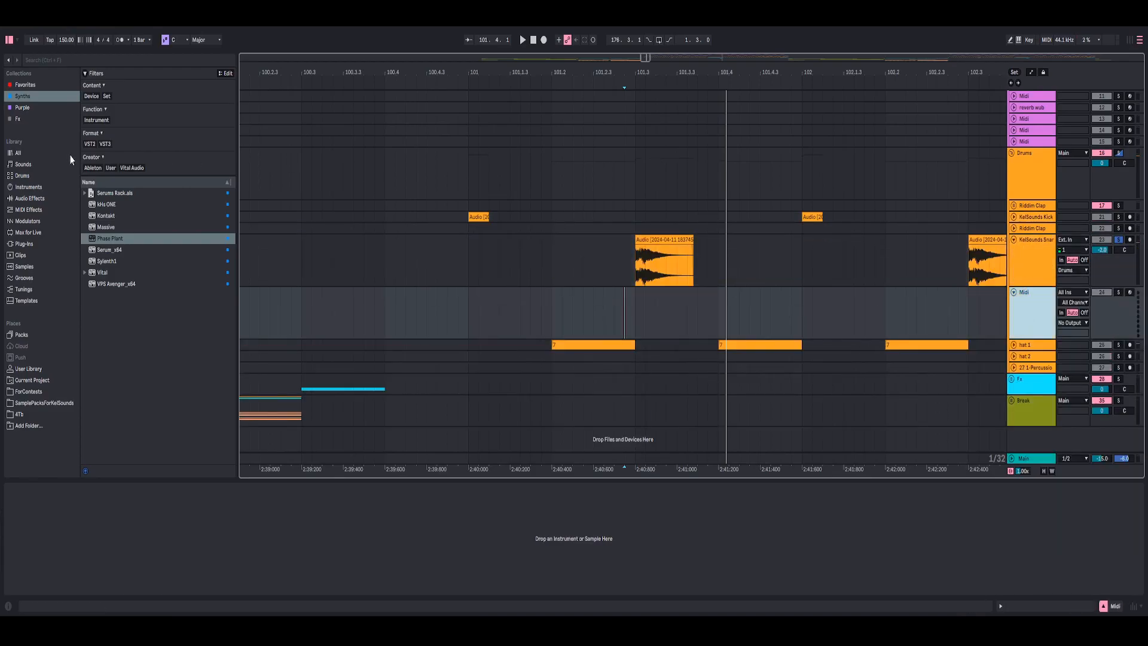
{"action": "double_click", "coordinate": [111, 239]}
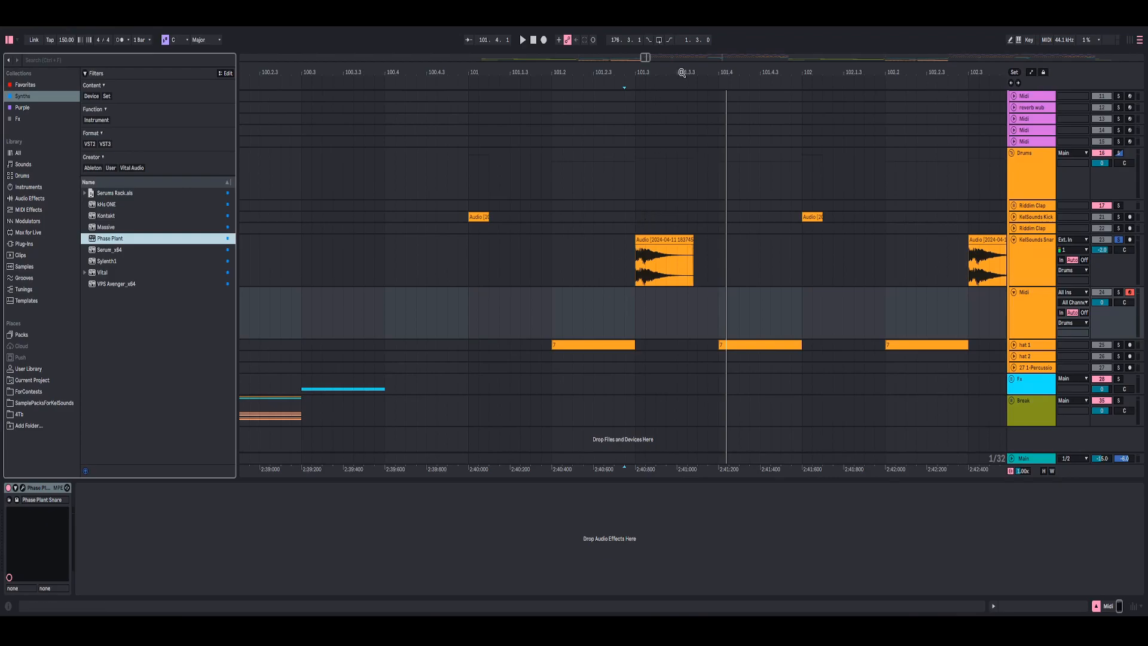
- Create a one-beat MIDI clip at 101.3 on the new track and view its Phase Plant Snare preset
{"action": "left_click_drag", "start_coordinate": [681, 73], "coordinate": [643, 99]}
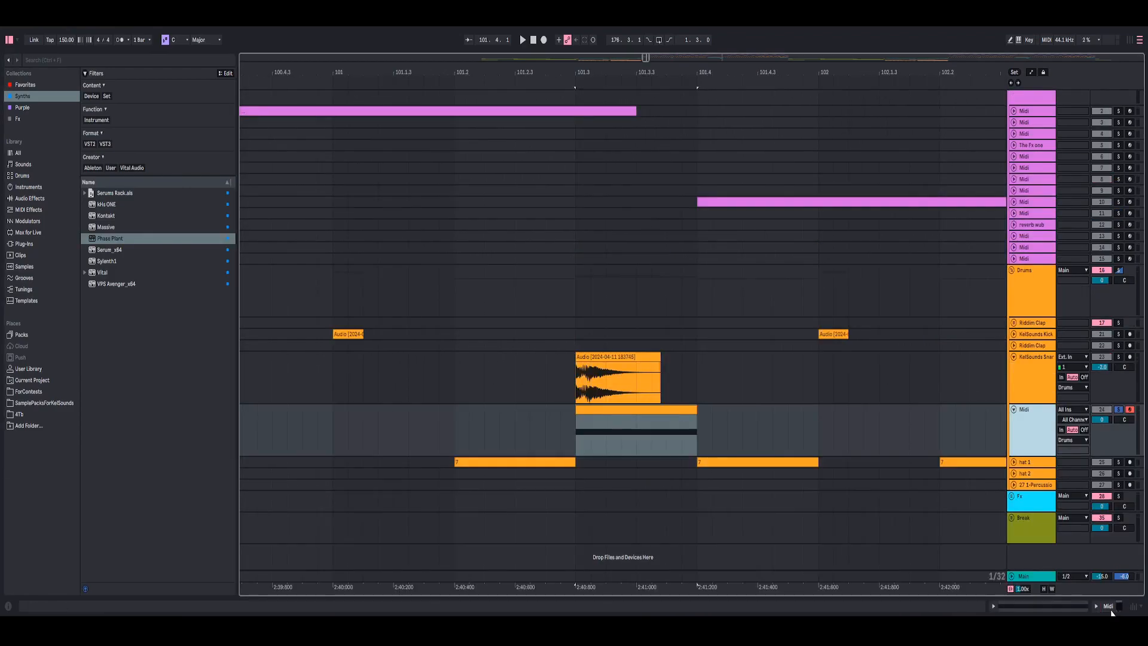
{"action": "left_click", "coordinate": [1109, 607]}
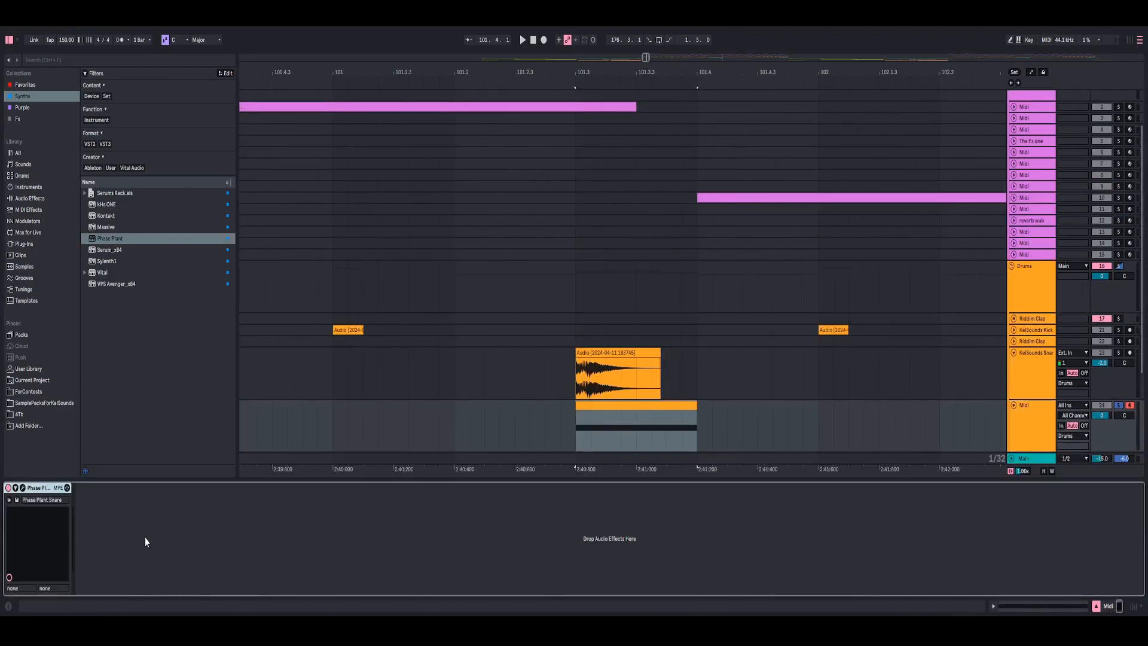
{"action": "left_click", "coordinate": [23, 488]}
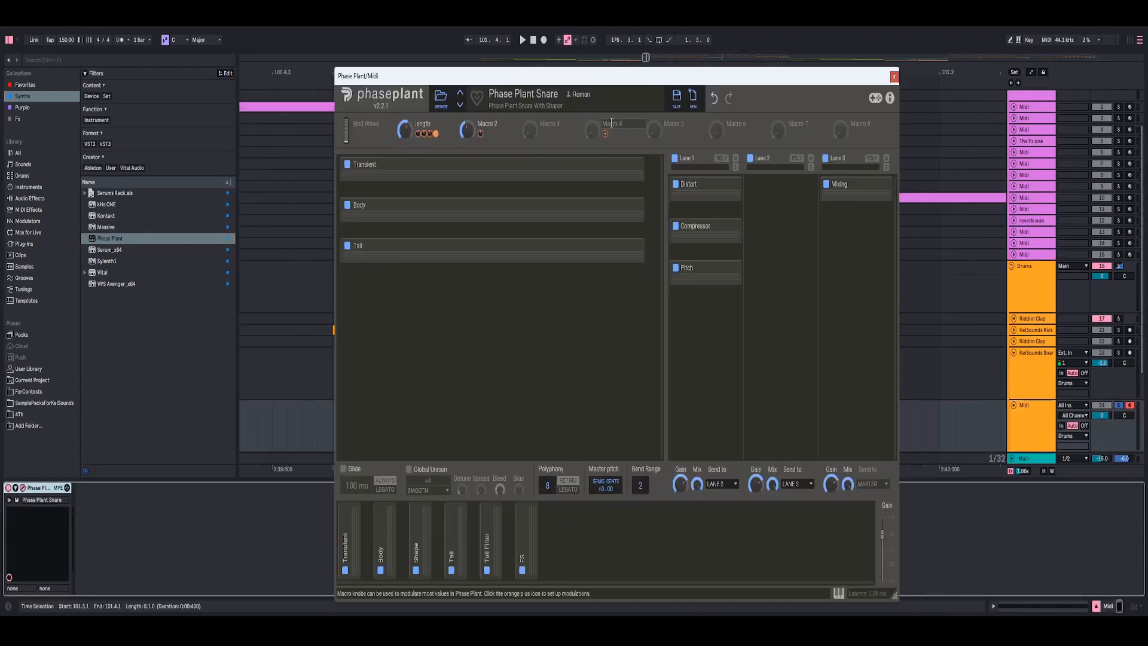
{"action": "left_click", "coordinate": [894, 77]}
- Transpose the clip's C3 note down two octaves to C1 and play it
{"action": "left_click", "coordinate": [1023, 605]}
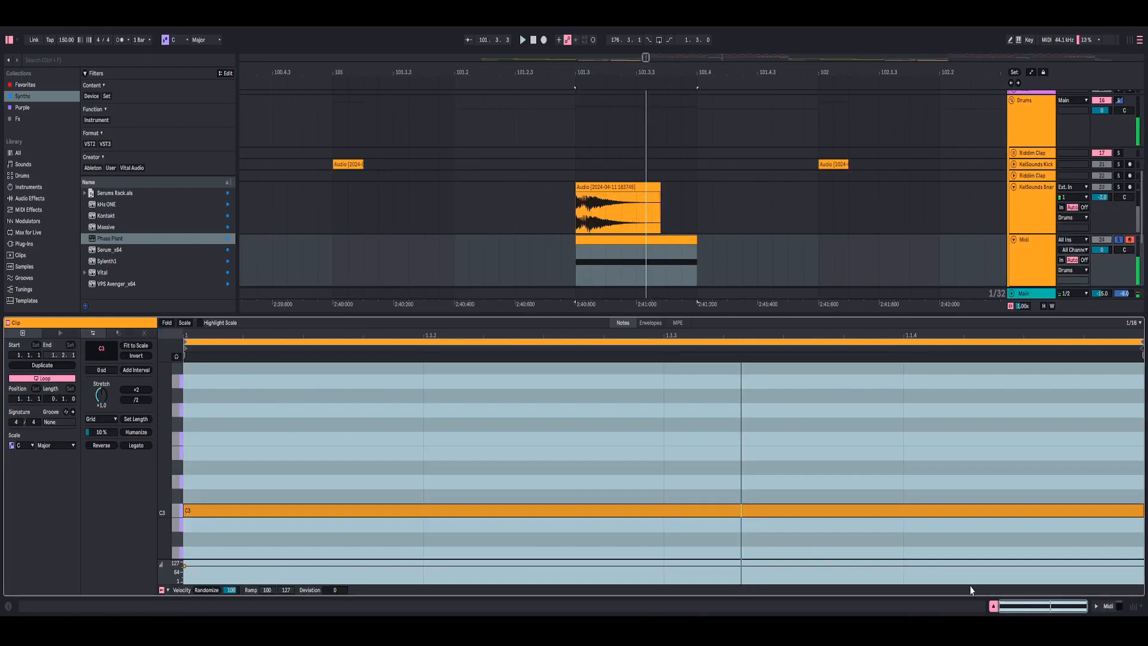
{"action": "left_click_drag", "start_coordinate": [468, 513], "coordinate": [540, 387]}
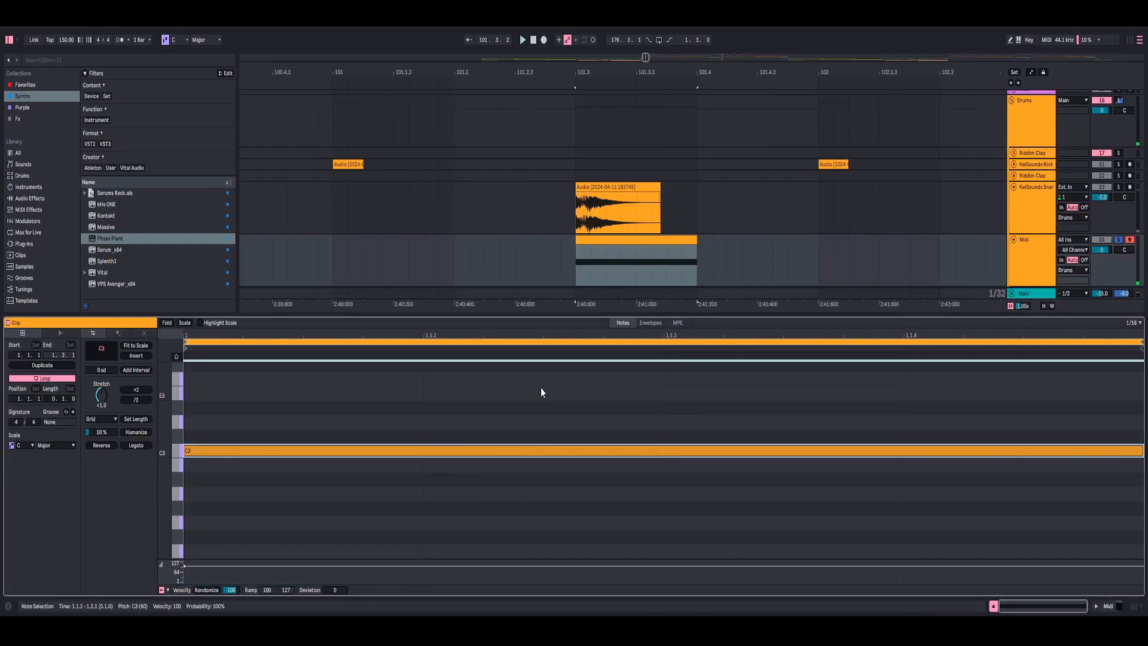
{"action": "key", "text": "shift+Down"}
{"action": "key", "text": "shift+Down"}
{"action": "key", "text": "space"}
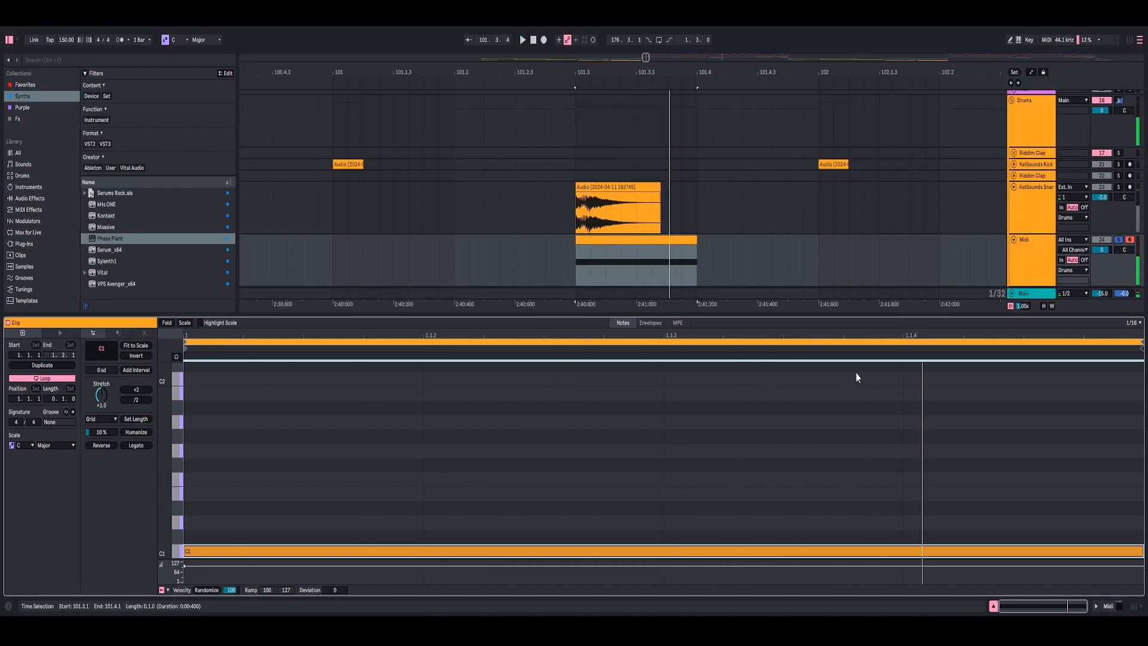
- Turn down the Phase Plant Snare's length and Macro 2 knobs while the note plays, and close the synth window
{"action": "key", "text": "shift+Tab"}
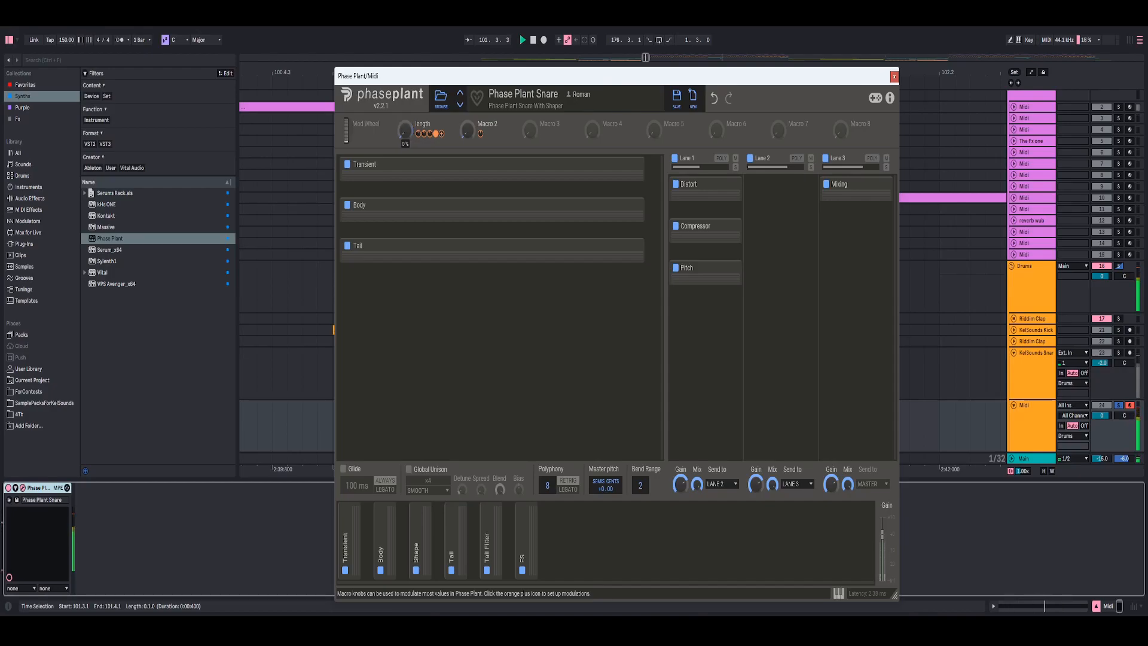
{"action": "left_click", "coordinate": [935, 375]}
{"action": "key", "text": "space"}
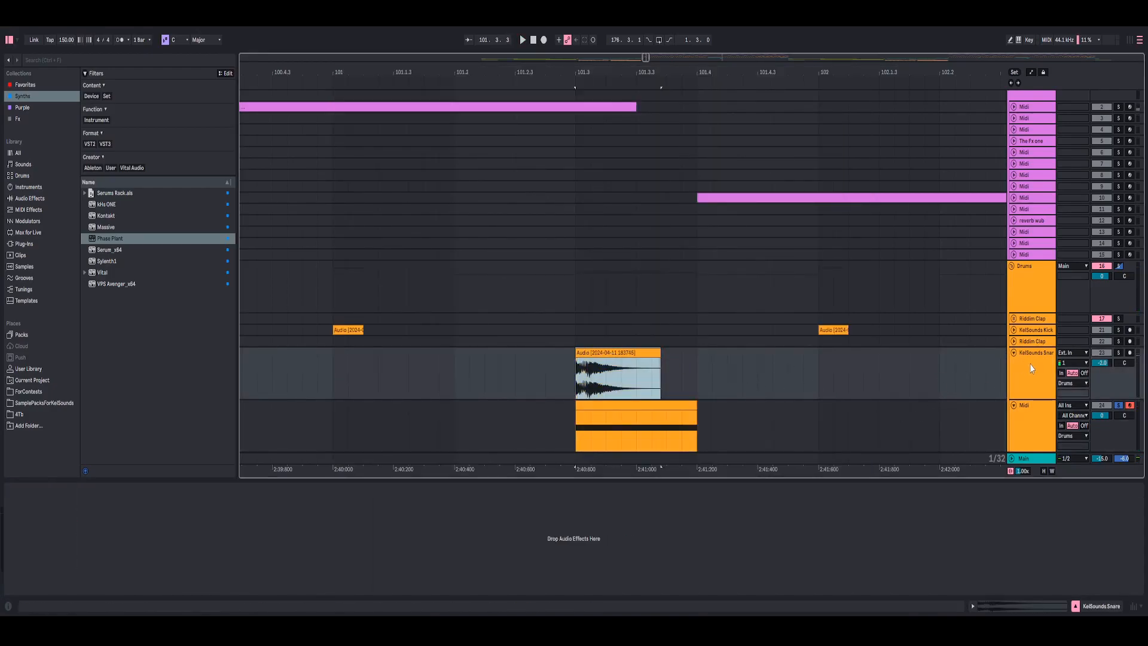
- Play the snare section around 101.3 and delete the temporary Phase Plant snare MIDI track below KelSounds Snare
{"action": "mouse_move", "coordinate": [647, 71]}
{"action": "left_mouse_down"}
{"action": "mouse_move", "coordinate": [648, 94]}
{"action": "mouse_move", "coordinate": [648, 60]}
{"action": "left_mouse_up"}
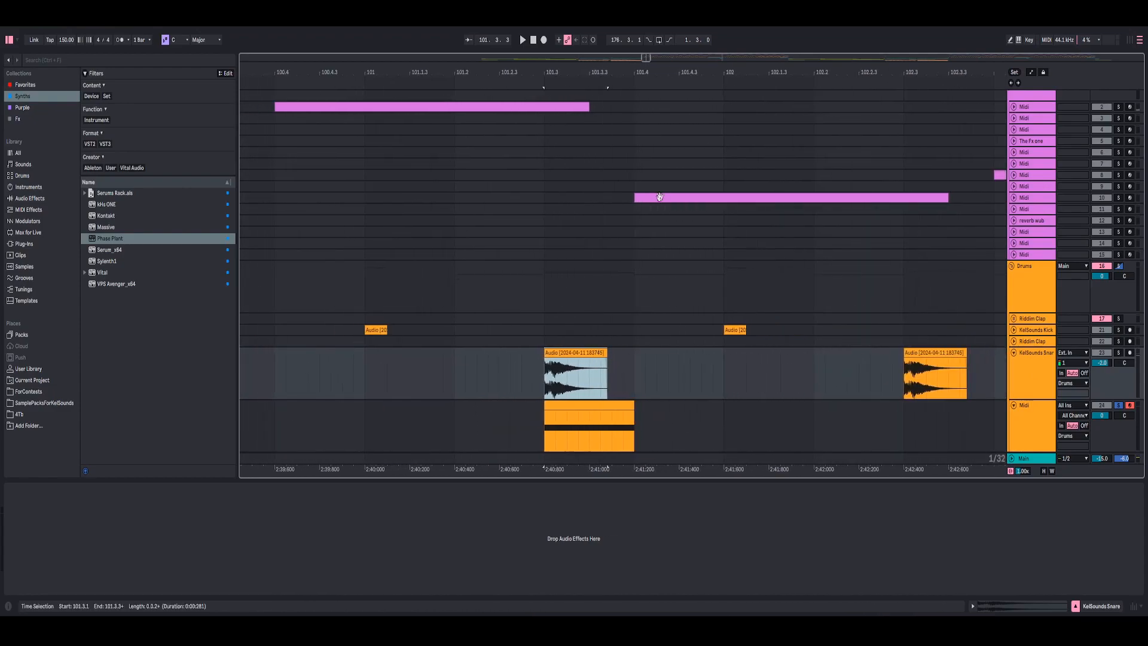
{"action": "scroll", "coordinate": [674, 383], "scroll_direction": "down", "scroll_amount": 1}
{"action": "left_click_drag", "start_coordinate": [855, 73], "coordinate": [599, 47]}
{"action": "key", "text": "space"}
{"action": "key", "text": "space"}
{"action": "left_click", "coordinate": [515, 357]}
{"action": "key", "text": "Delete"}
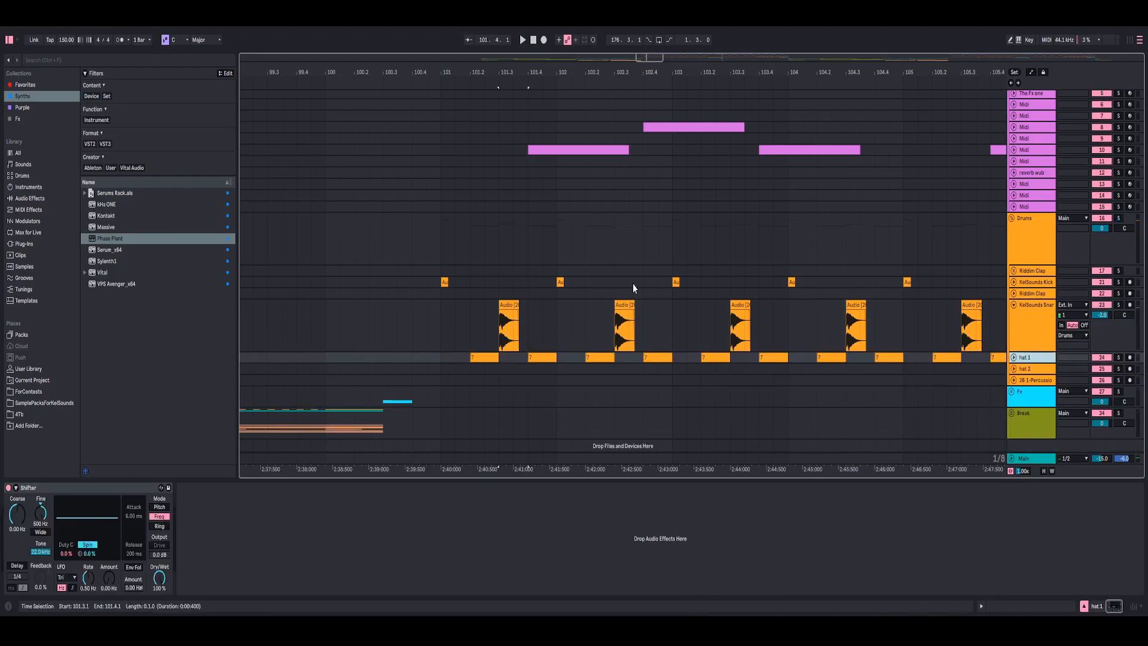
- Hide the browser and select the hat 1 clip at 101.2
{"action": "left_click_drag", "start_coordinate": [500, 73], "coordinate": [479, 114]}
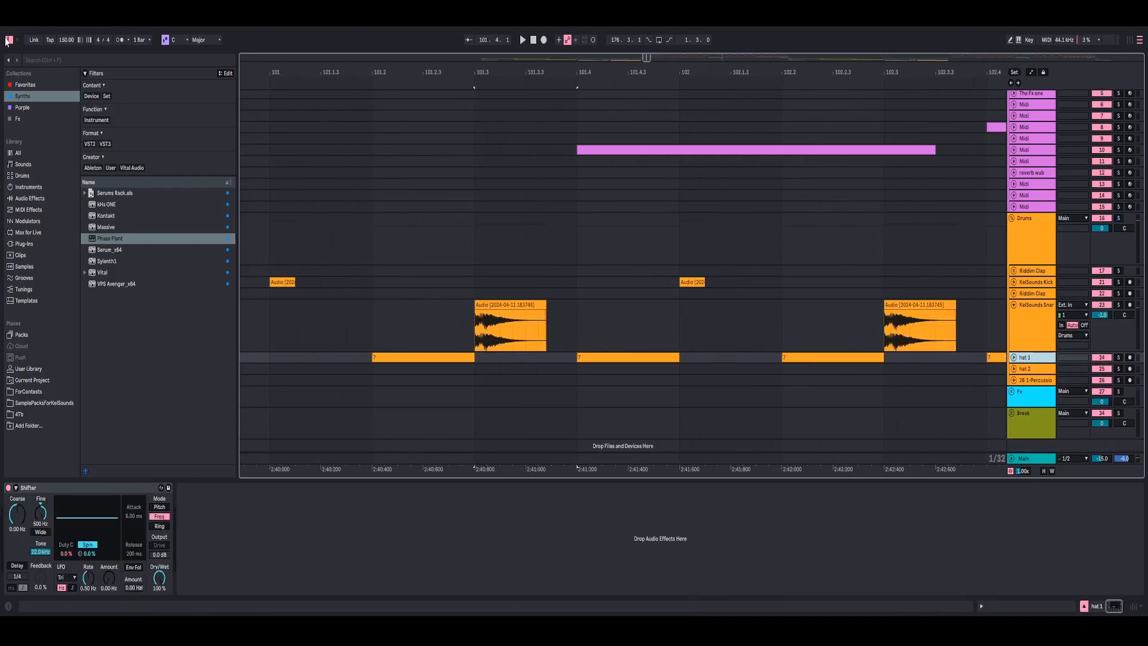
{"action": "left_click", "coordinate": [9, 40]}
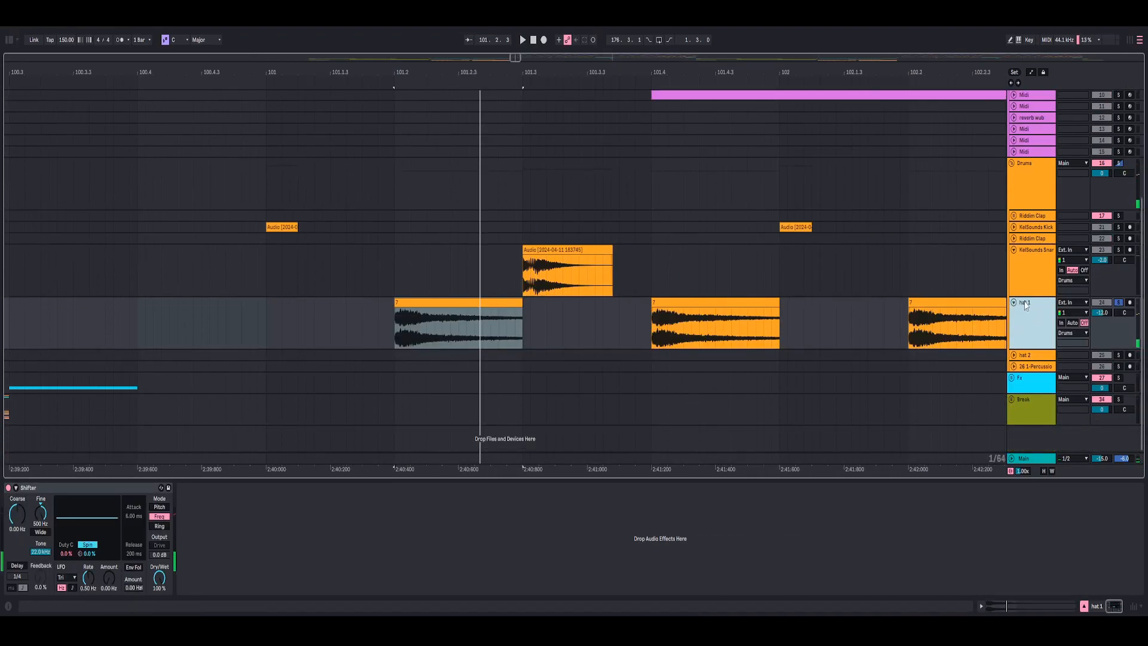
{"action": "mouse_move", "coordinate": [428, 73]}
{"action": "left_mouse_down"}
{"action": "mouse_move", "coordinate": [429, 85]}
{"action": "mouse_move", "coordinate": [429, 66]}
{"action": "left_mouse_up"}
{"action": "left_click", "coordinate": [441, 304]}
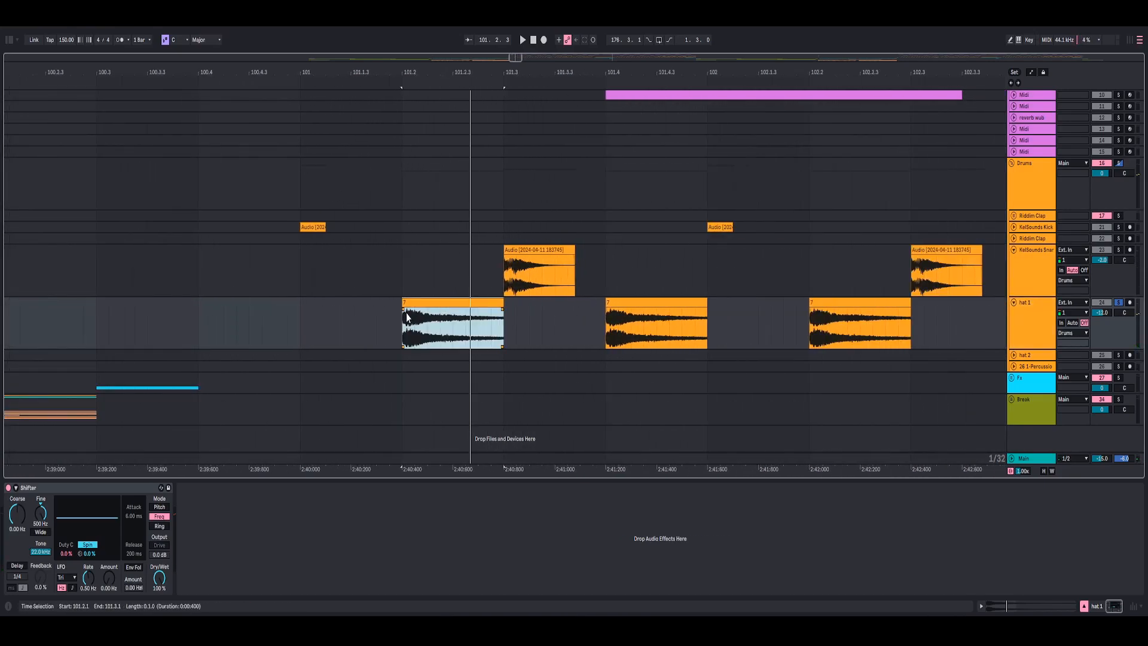
{"action": "left_click", "coordinate": [405, 312]}
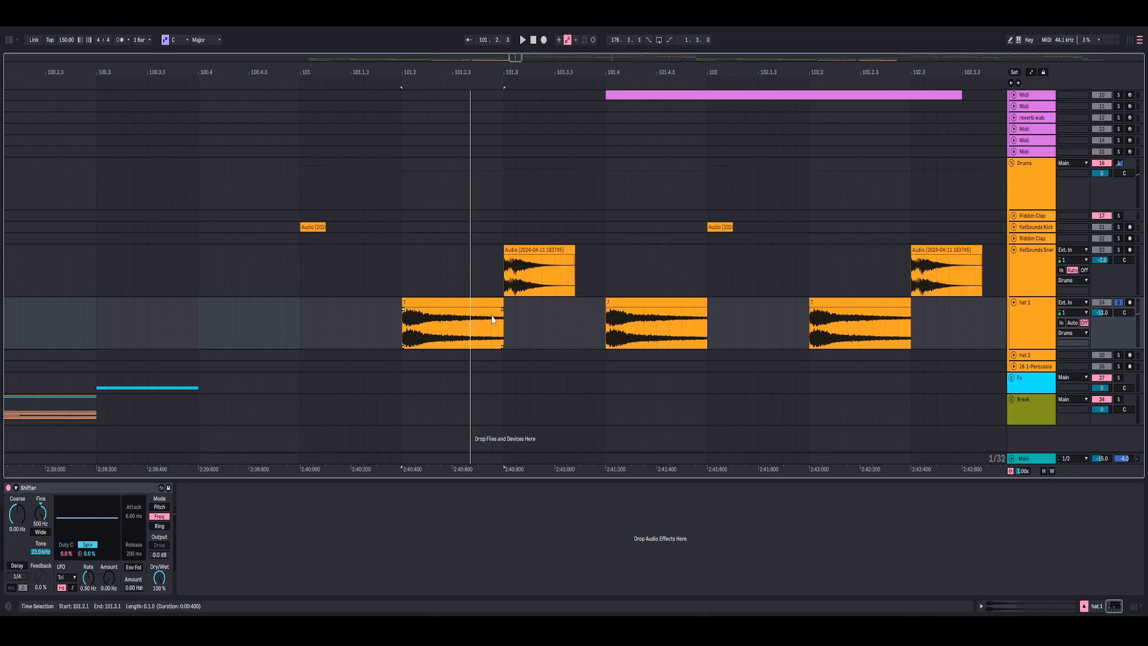
- Audition the soloed hat 1 clip at 101.2 several times
{"action": "key", "text": "space"}
{"action": "key", "text": "space"}
{"action": "left_click", "coordinate": [465, 303]}
{"action": "key", "text": "space"}
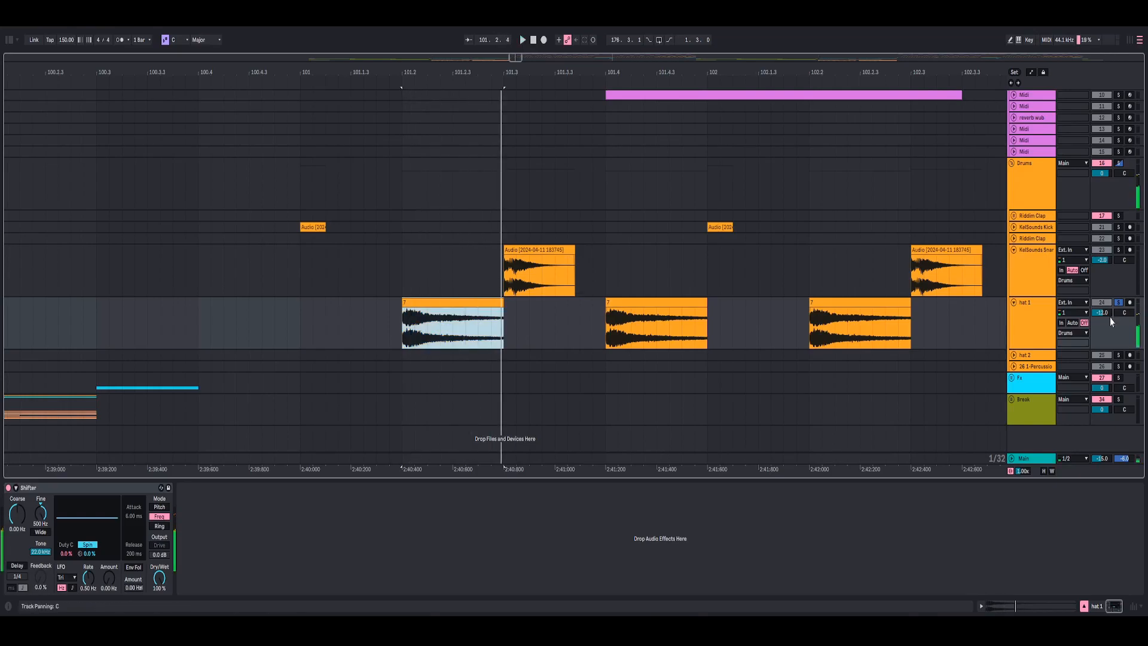
{"action": "key", "text": "space"}
{"action": "key", "text": "space"}
{"action": "left_click", "coordinate": [1036, 322]}
{"action": "key", "text": "space"}
{"action": "key", "text": "space"}
{"action": "key", "text": "space"}
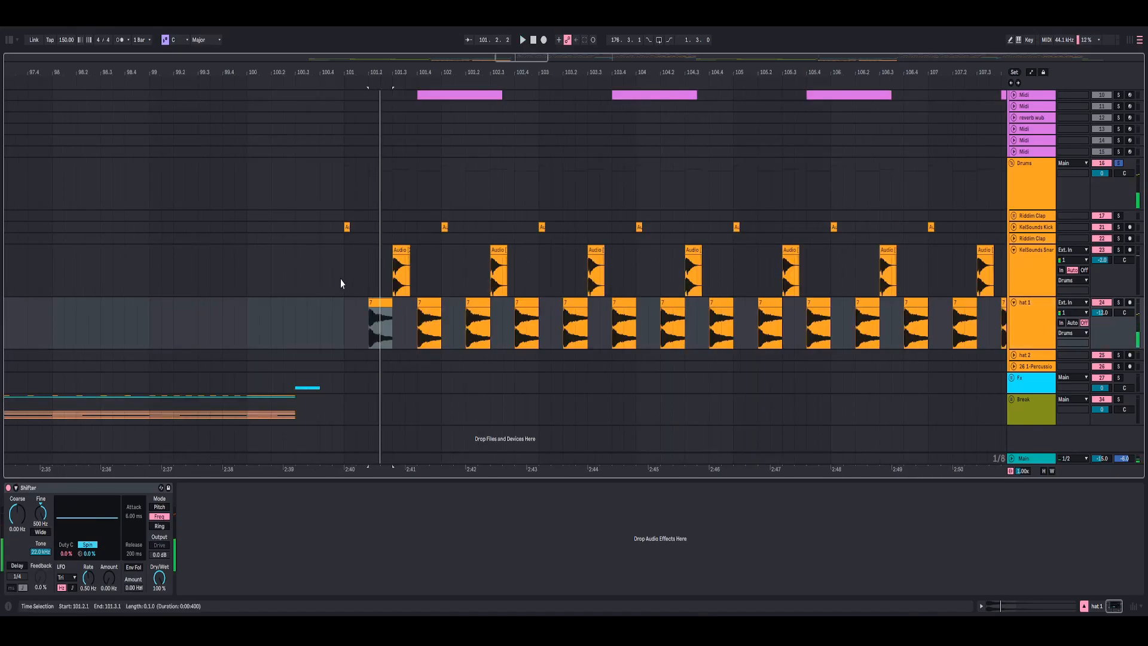
- Play the soloed Drums group from bar 101 to hear the kick, snare and hat together
{"action": "left_click", "coordinate": [342, 278]}
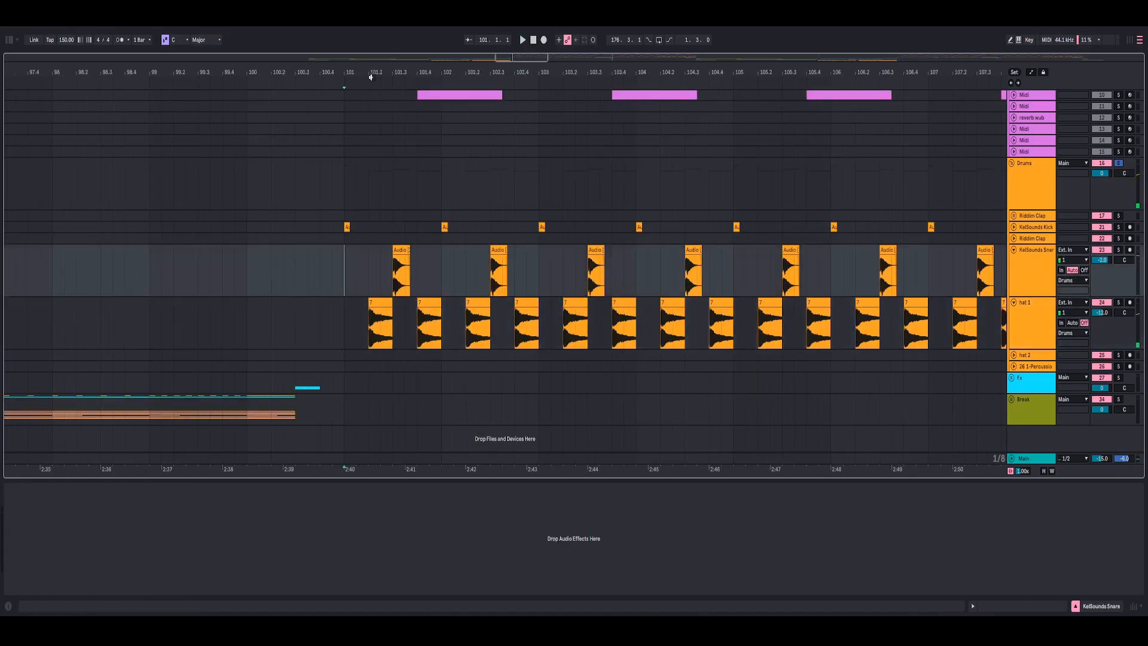
{"action": "key", "text": "space"}
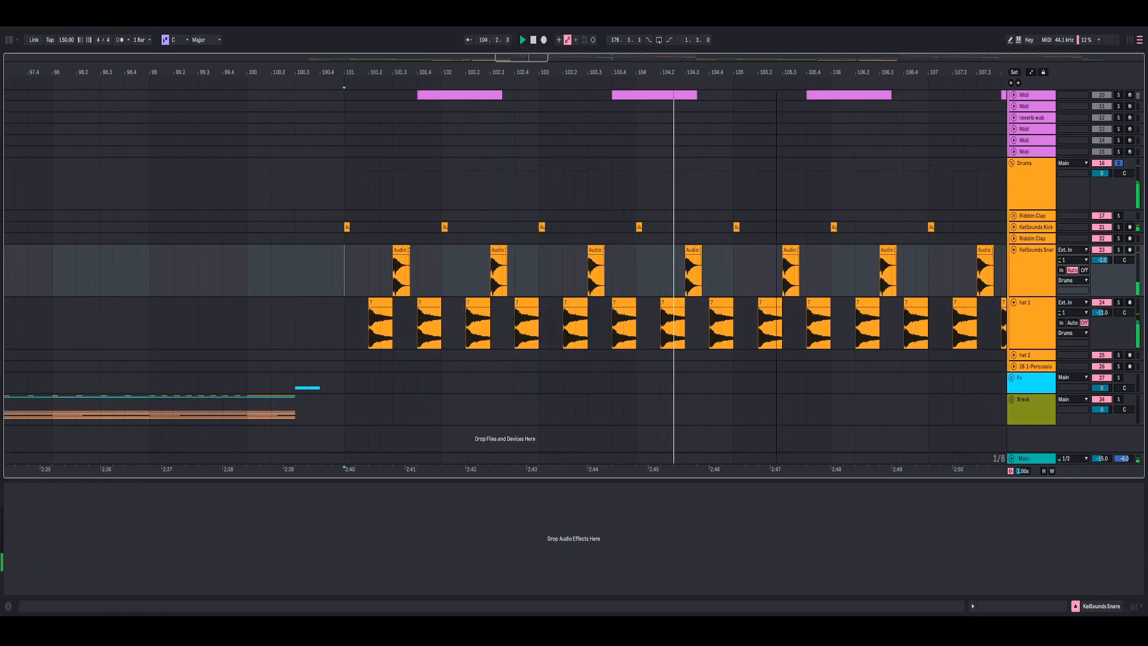
{"action": "scroll", "coordinate": [839, 102], "scroll_direction": "down", "scroll_amount": 2}
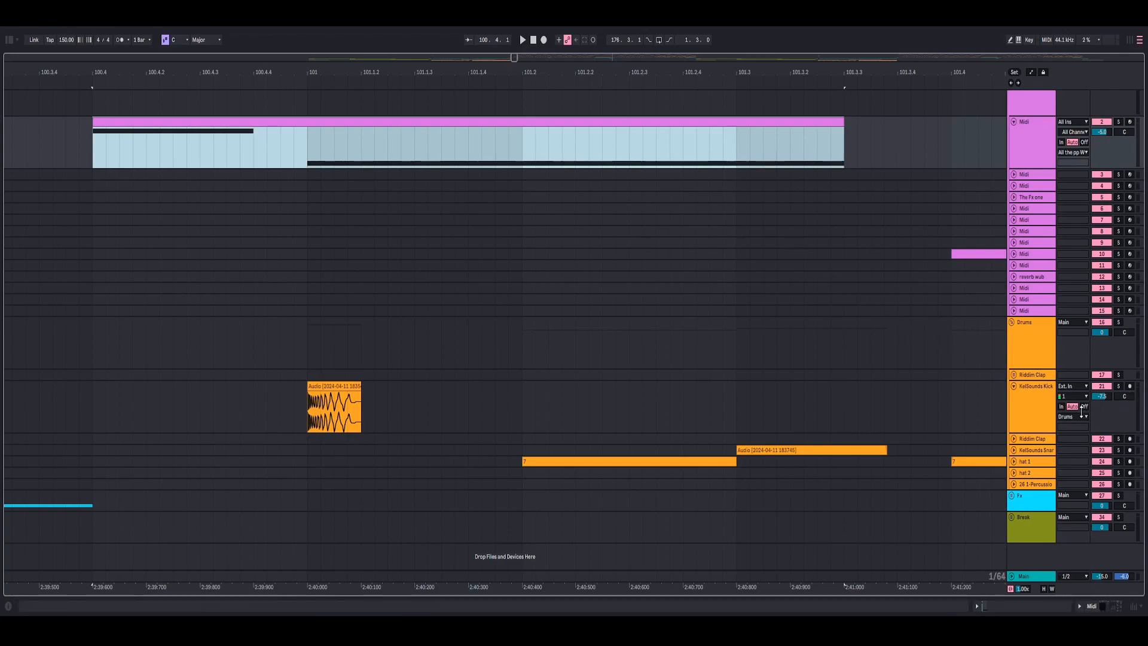
- Compare the KelSounds Kick clip at bar 101 with the wub MIDI clip at 100.4 by selecting each in turn
{"action": "left_click", "coordinate": [1044, 407]}
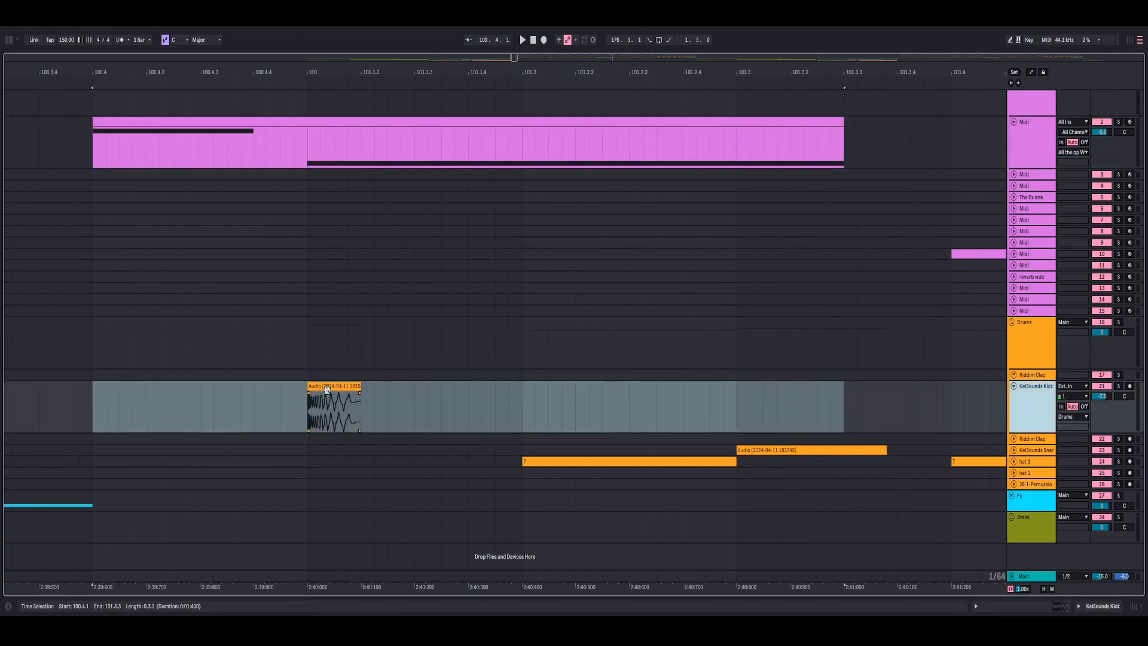
{"action": "left_click", "coordinate": [328, 396]}
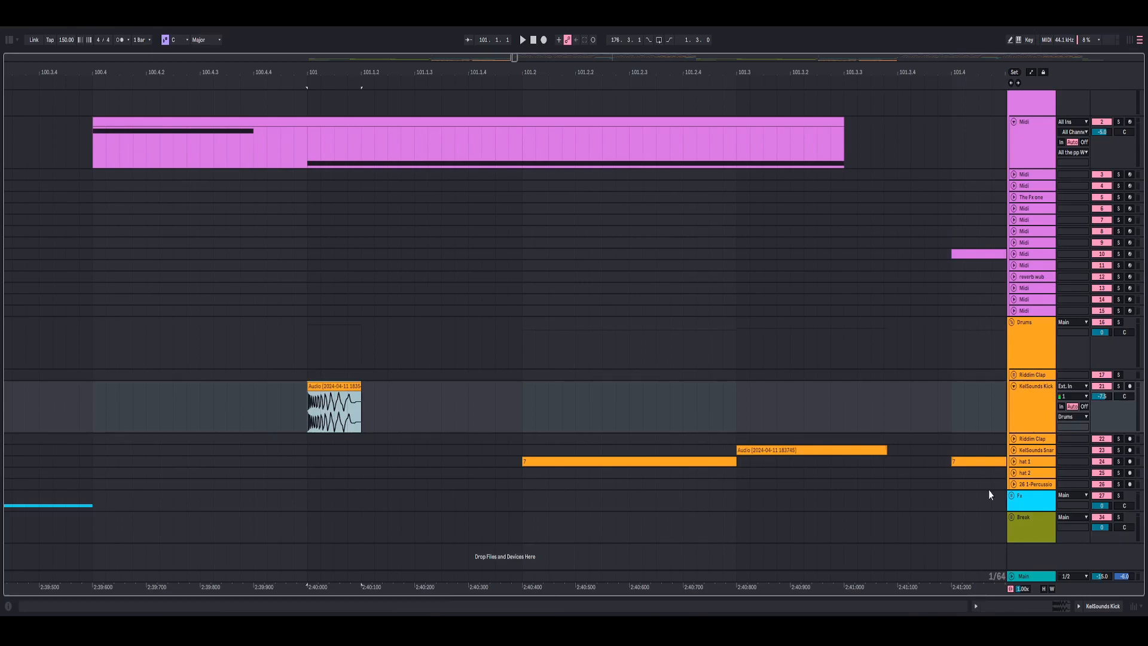
{"action": "scroll", "coordinate": [878, 210], "scroll_direction": "up", "scroll_amount": 2}
{"action": "left_click", "coordinate": [1021, 185]}
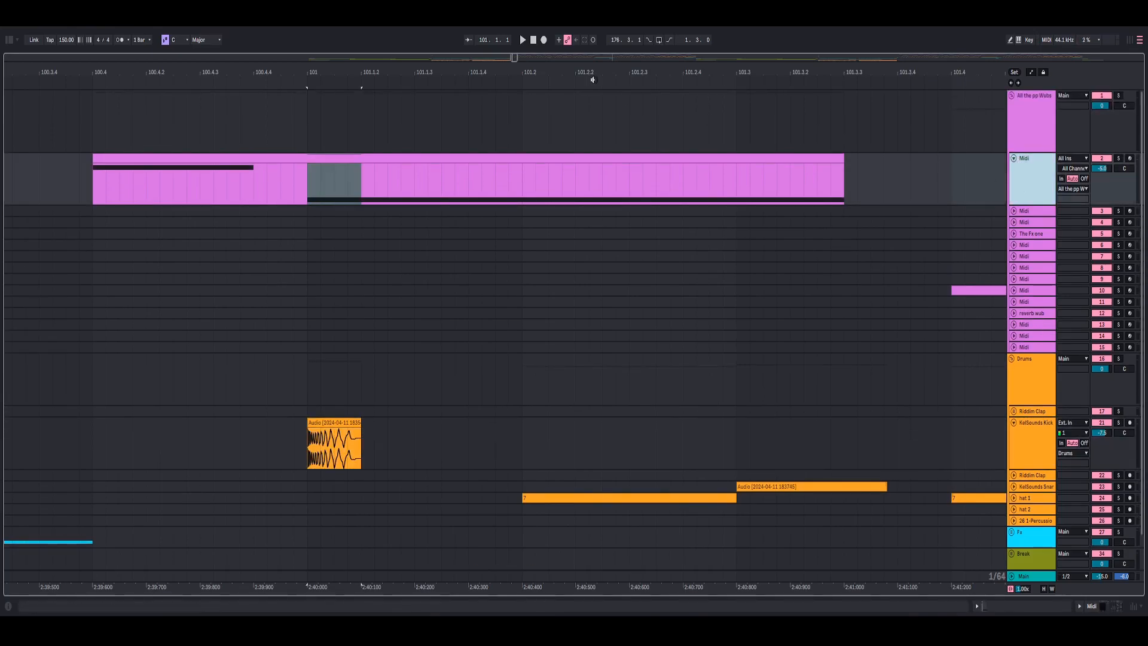
{"action": "left_click", "coordinate": [715, 158]}
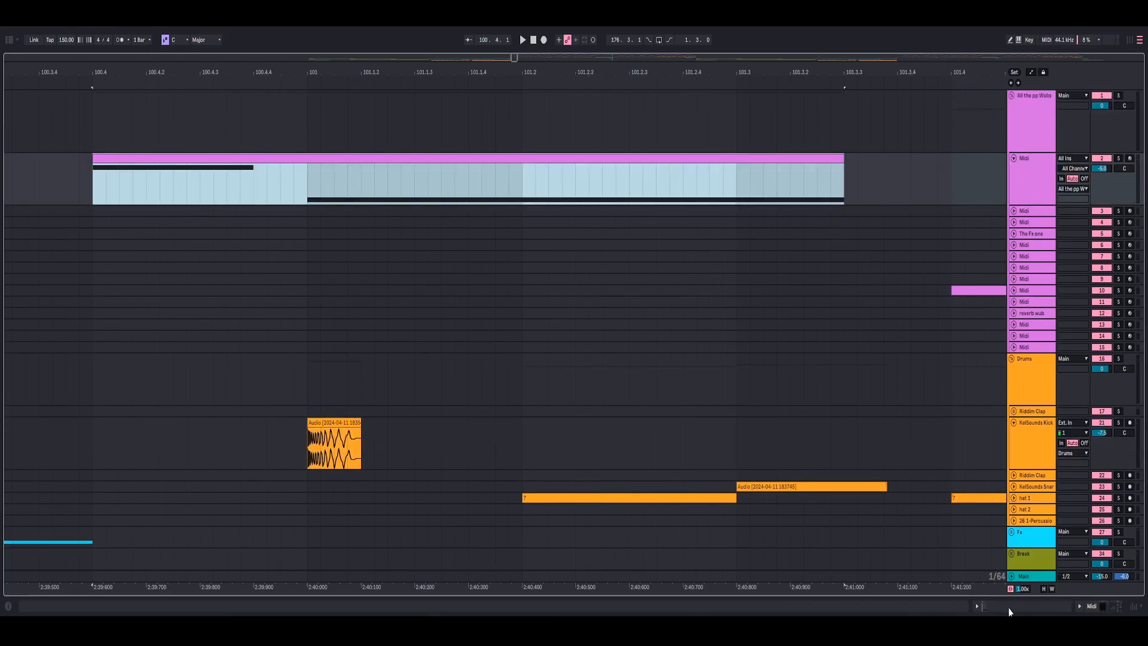
{"action": "scroll", "coordinate": [927, 329], "scroll_direction": "down", "scroll_amount": 2}
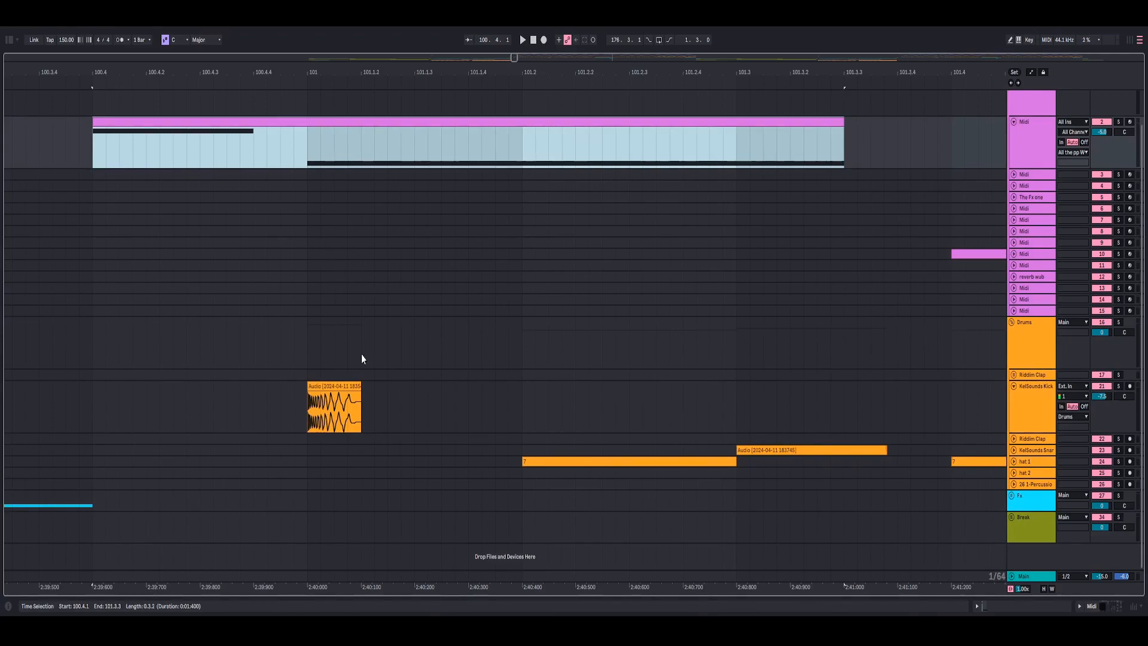
- Play the kick and the first wub together from the kick clip at bar 101 several times
{"action": "left_click", "coordinate": [327, 387]}
{"action": "key", "text": "plus"}
{"action": "key", "text": "space"}
{"action": "key", "text": "space"}
{"action": "key", "text": "space"}
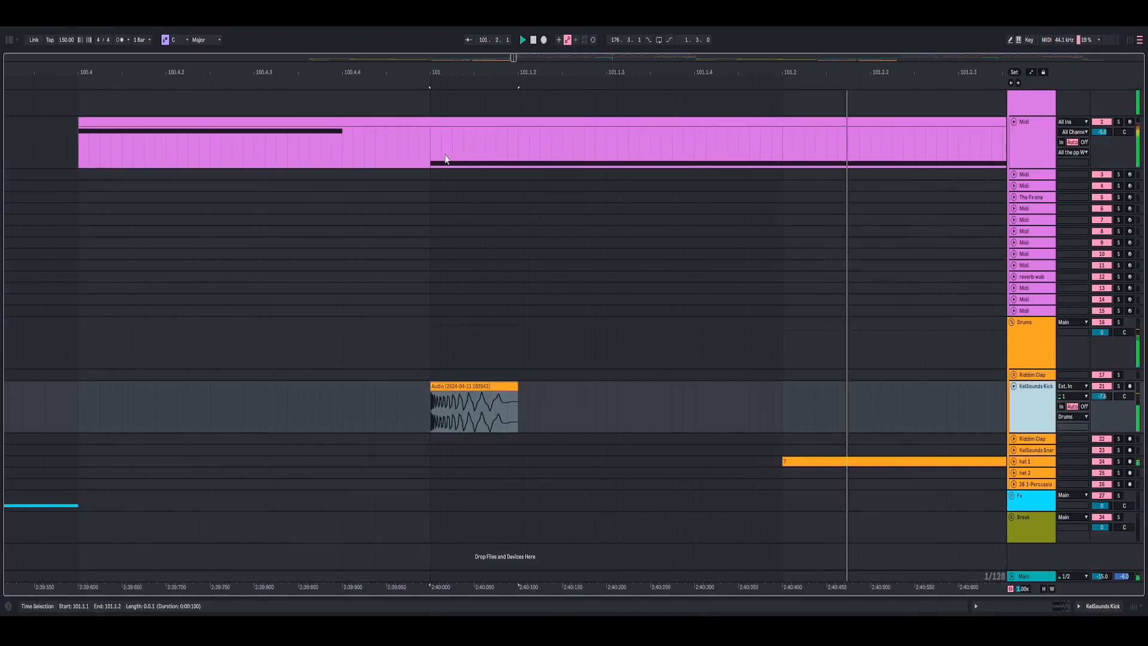
{"action": "key", "text": "space"}
{"action": "key", "text": "space"}
{"action": "key", "text": "space"}
- Play the second half of the drop from 128.3 and place the insert marker at 129.3 on Drums
{"action": "left_click_drag", "start_coordinate": [536, 73], "coordinate": [527, 30]}
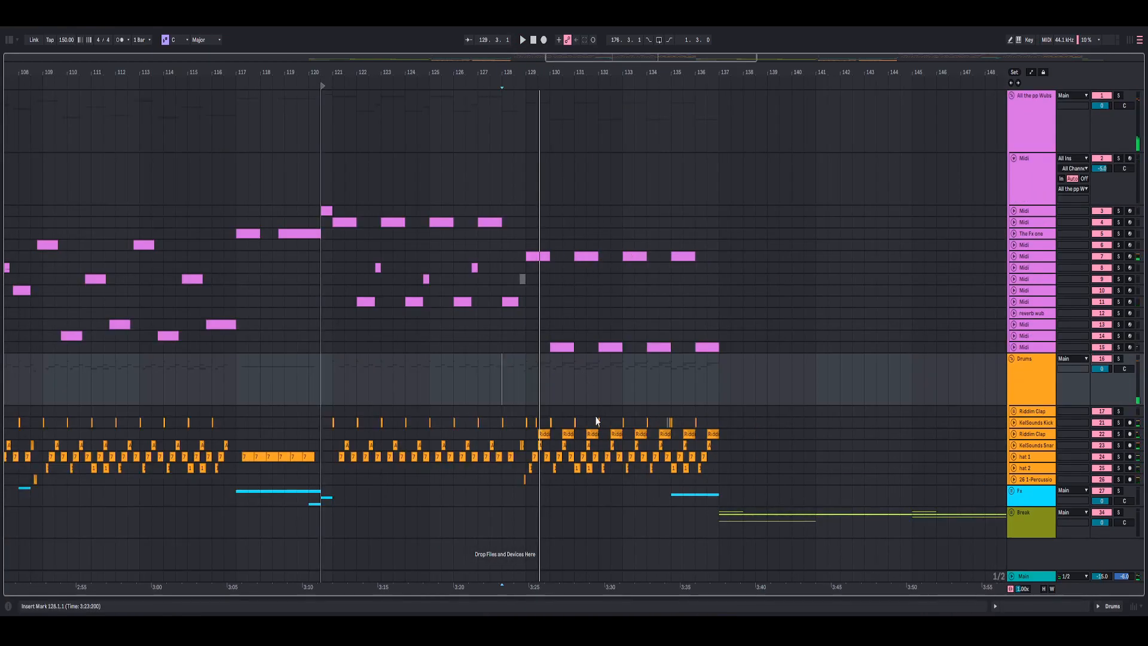
{"action": "left_click", "coordinate": [518, 392]}
{"action": "key", "text": "space"}
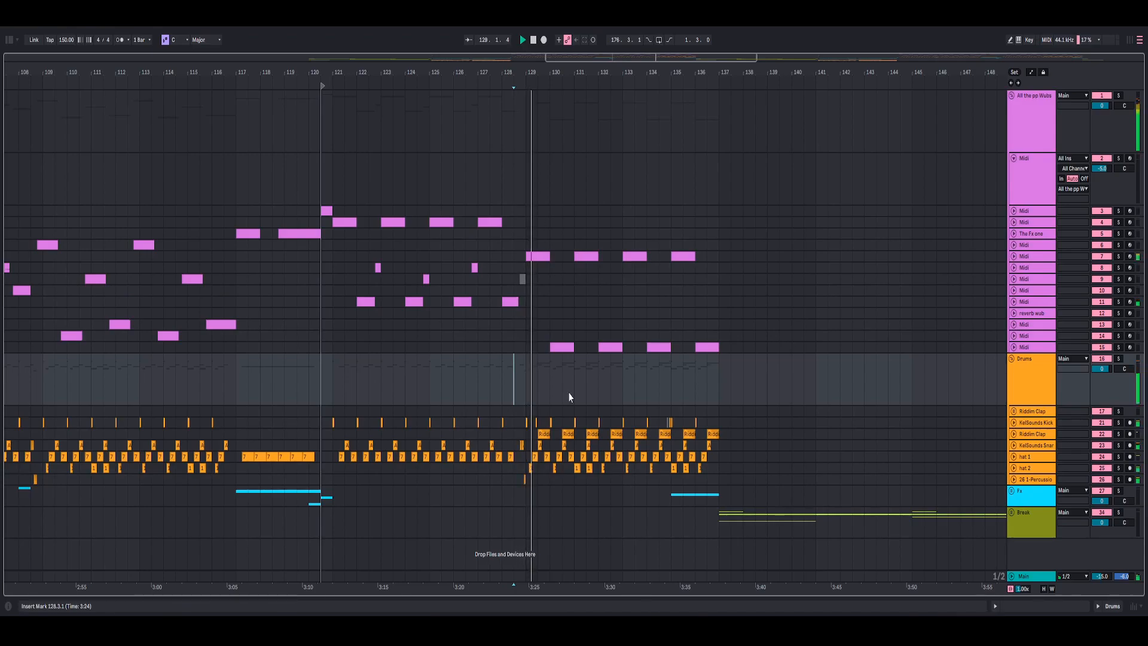
{"action": "key", "text": "space"}
{"action": "left_click_drag", "start_coordinate": [544, 69], "coordinate": [544, 323]}
{"action": "left_click", "coordinate": [433, 398]}
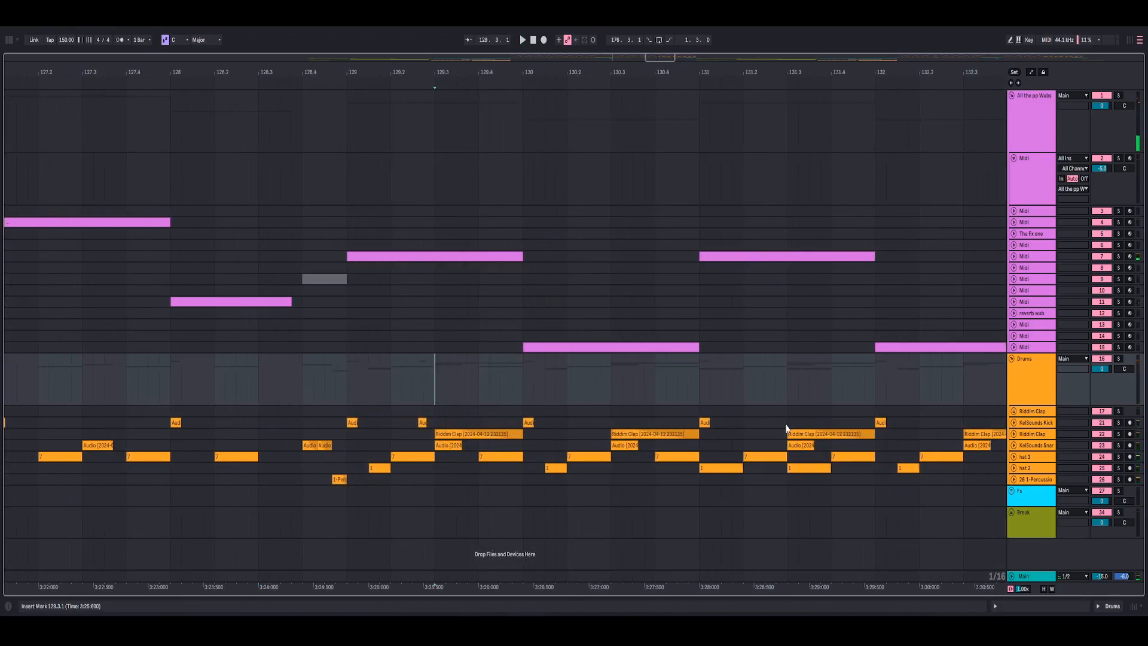
- Check the KelSounds Snare track and fold it again, unfold Riddim Clap, solo it and play it from 129.3
{"action": "left_click", "coordinate": [1014, 446]}
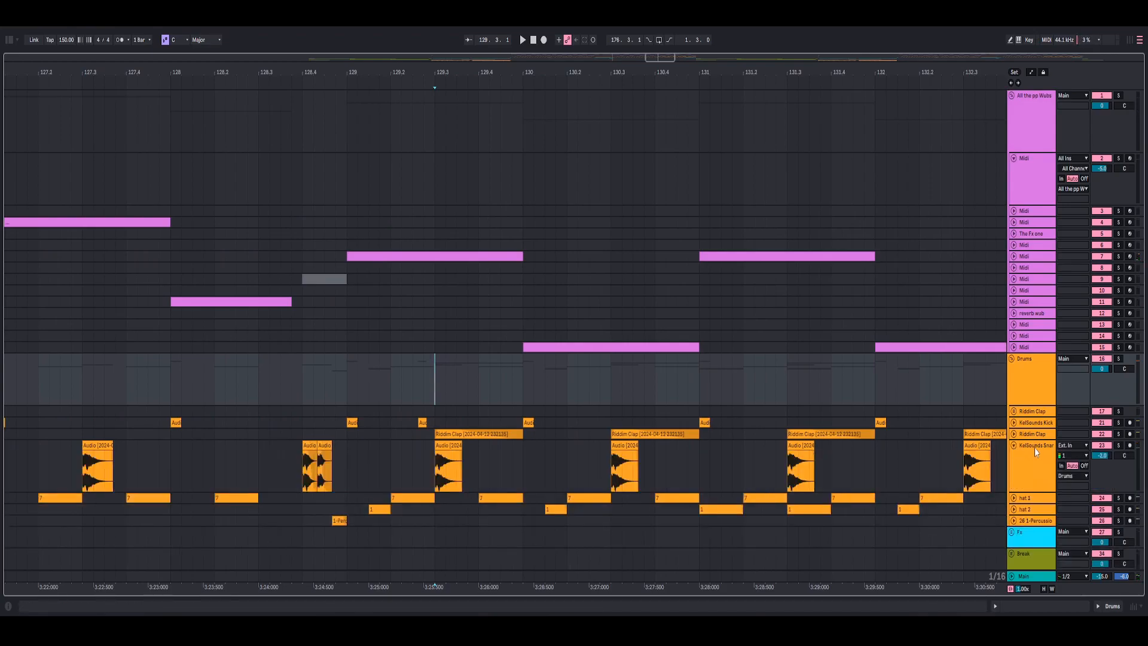
{"action": "left_click", "coordinate": [1034, 447]}
{"action": "left_click", "coordinate": [1014, 446]}
{"action": "left_click", "coordinate": [1014, 435]}
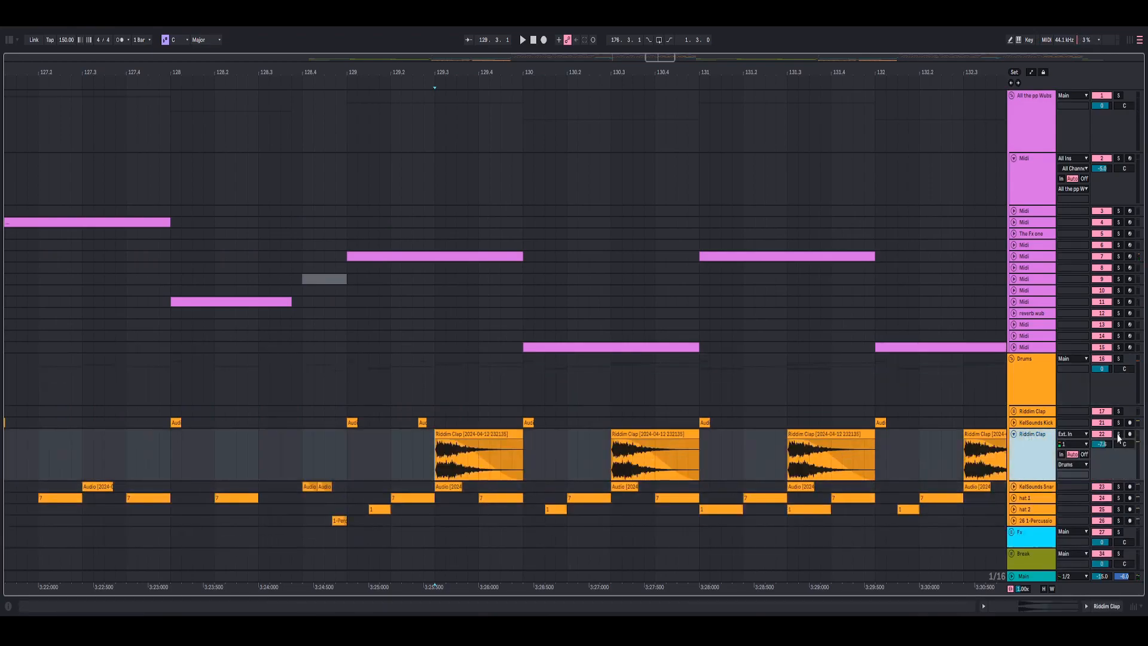
{"action": "left_click", "coordinate": [1119, 434]}
{"action": "key", "text": "space"}
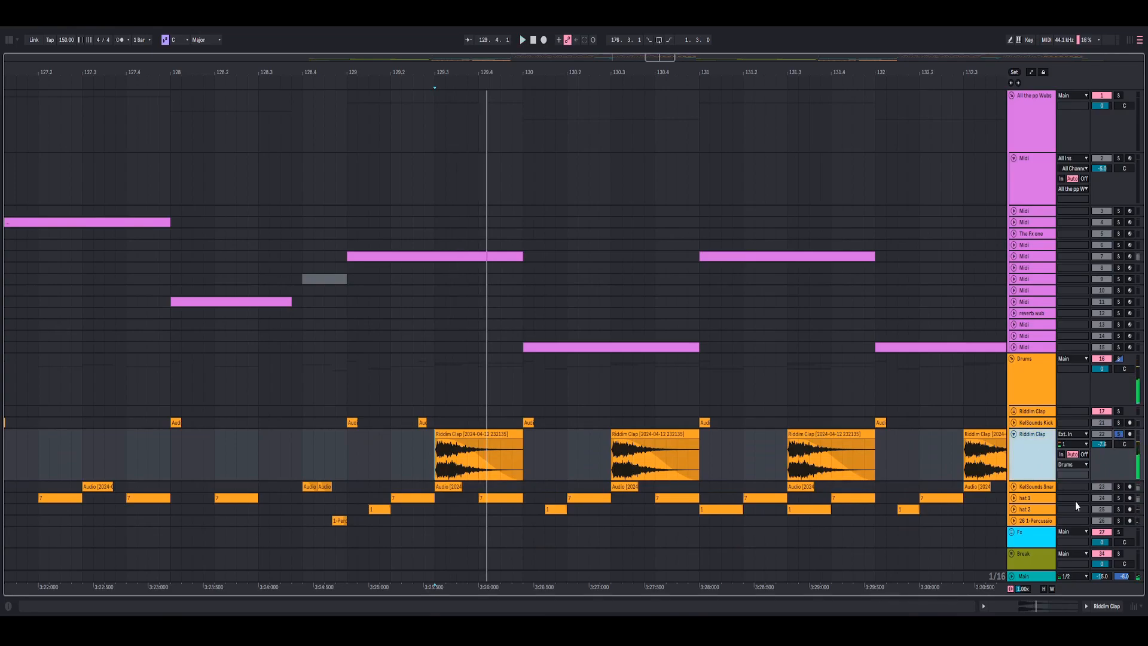
- Show the device view, briefly solo KelSounds Snare, and solo the Drums group
{"action": "left_click", "coordinate": [1107, 613]}
{"action": "left_click", "coordinate": [1119, 331]}
{"action": "left_click", "coordinate": [1118, 334]}
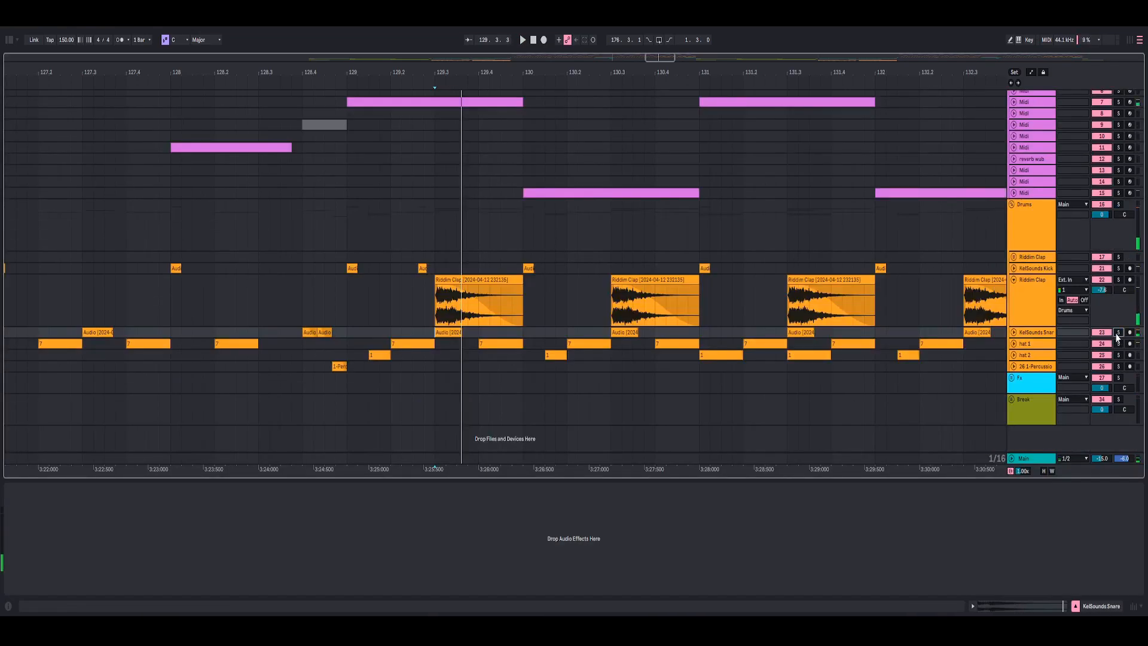
{"action": "left_click", "coordinate": [1118, 205]}
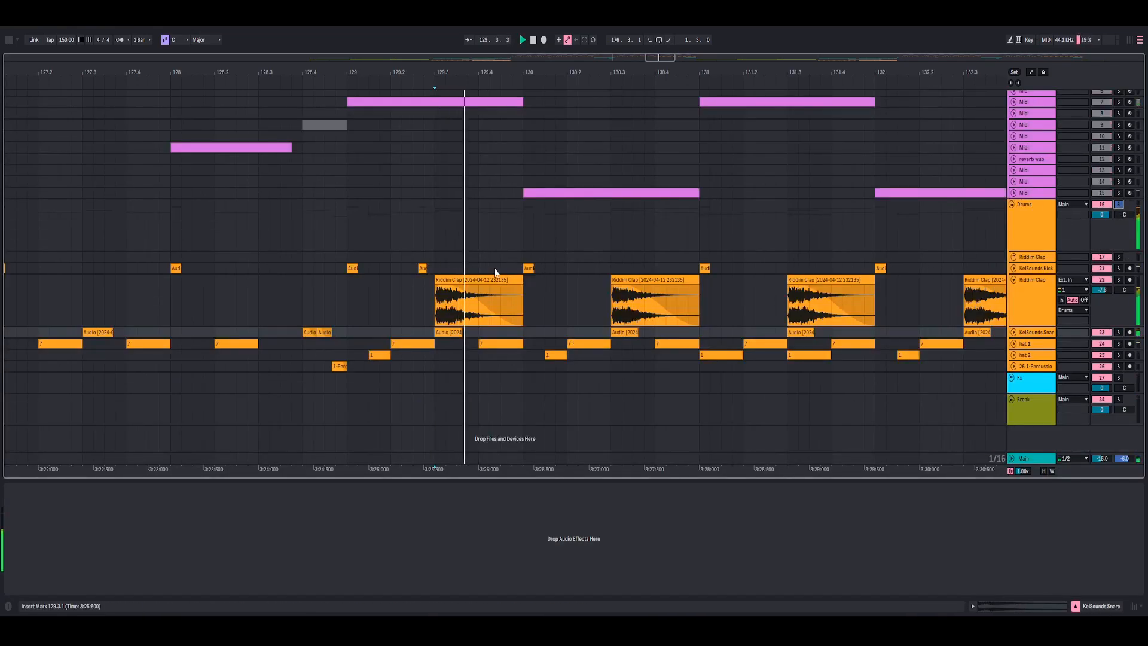
- Play the soloed drums from 129.2.3 and from bar 129, and select the Riddim Clap clip at 129.3
{"action": "left_click", "coordinate": [413, 305]}
{"action": "key", "text": "space"}
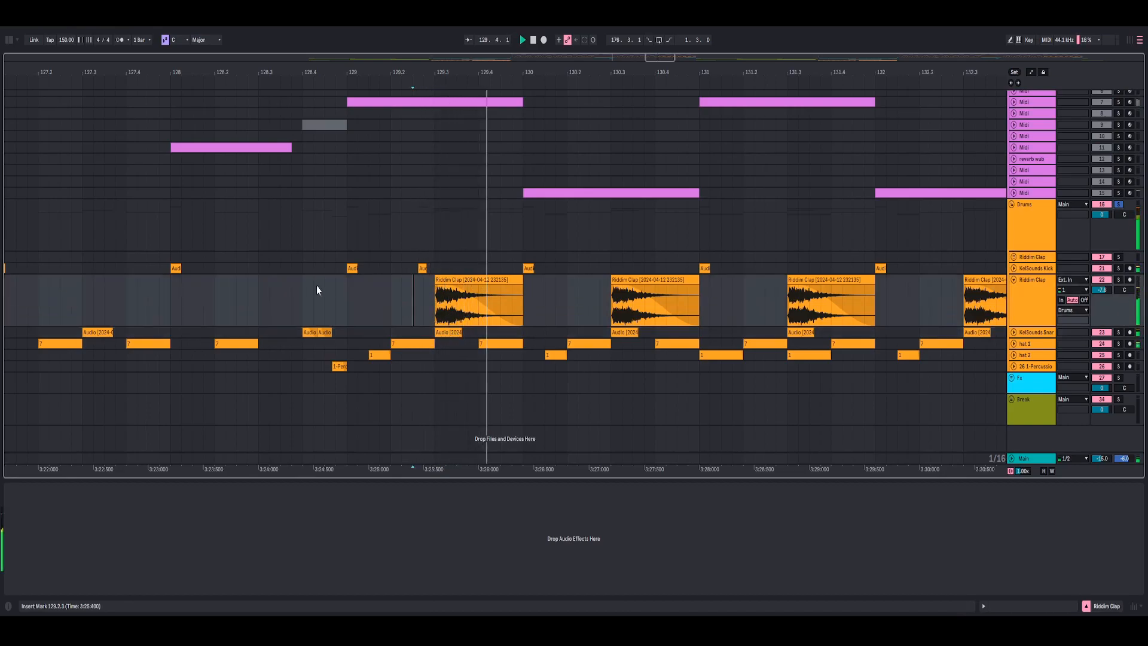
{"action": "left_click", "coordinate": [350, 306]}
{"action": "key", "text": "space"}
{"action": "key", "text": "space"}
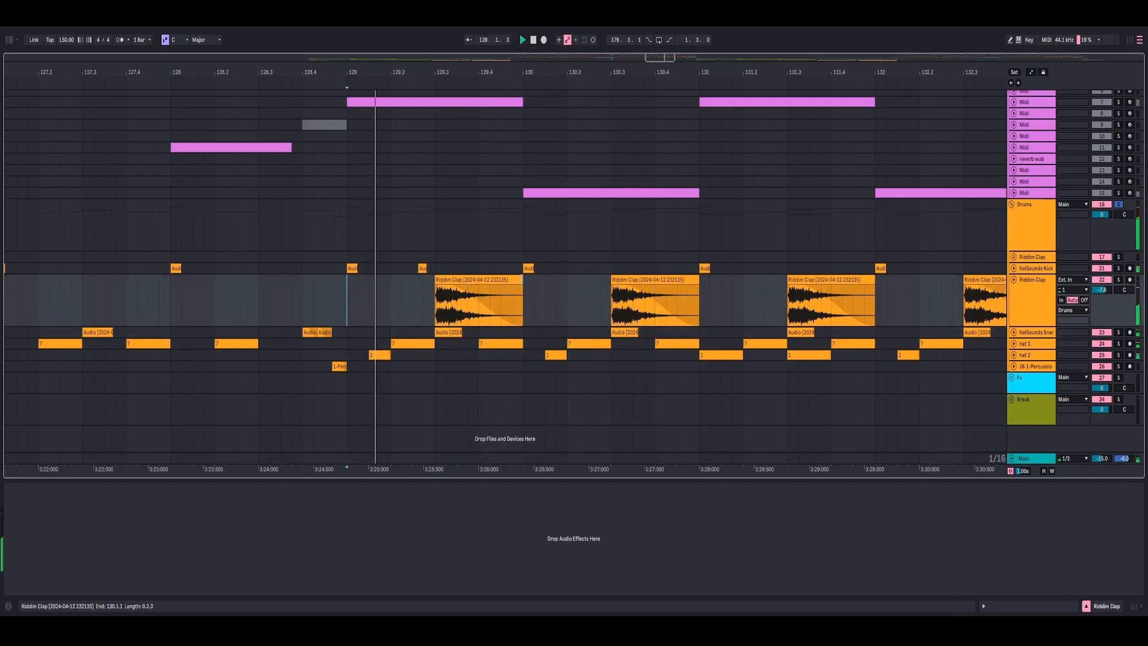
{"action": "left_click", "coordinate": [506, 279]}
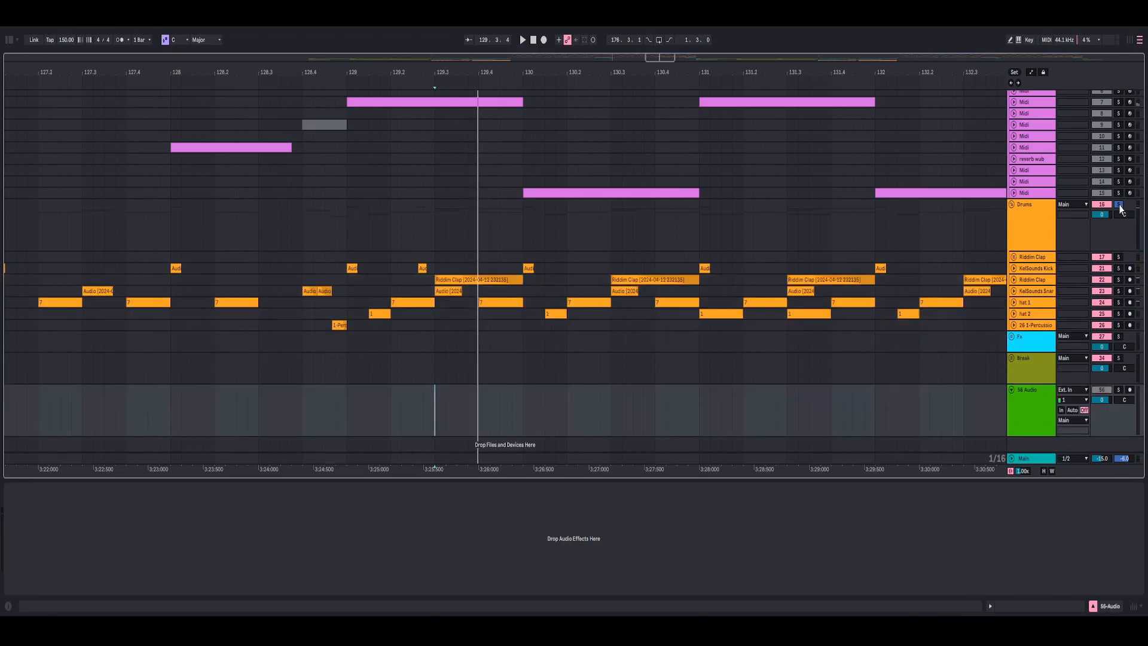
- Return the insert marker to 129.3 on Drums, unsolo the group, and solo KelSounds Snare
{"action": "left_click", "coordinate": [435, 235]}
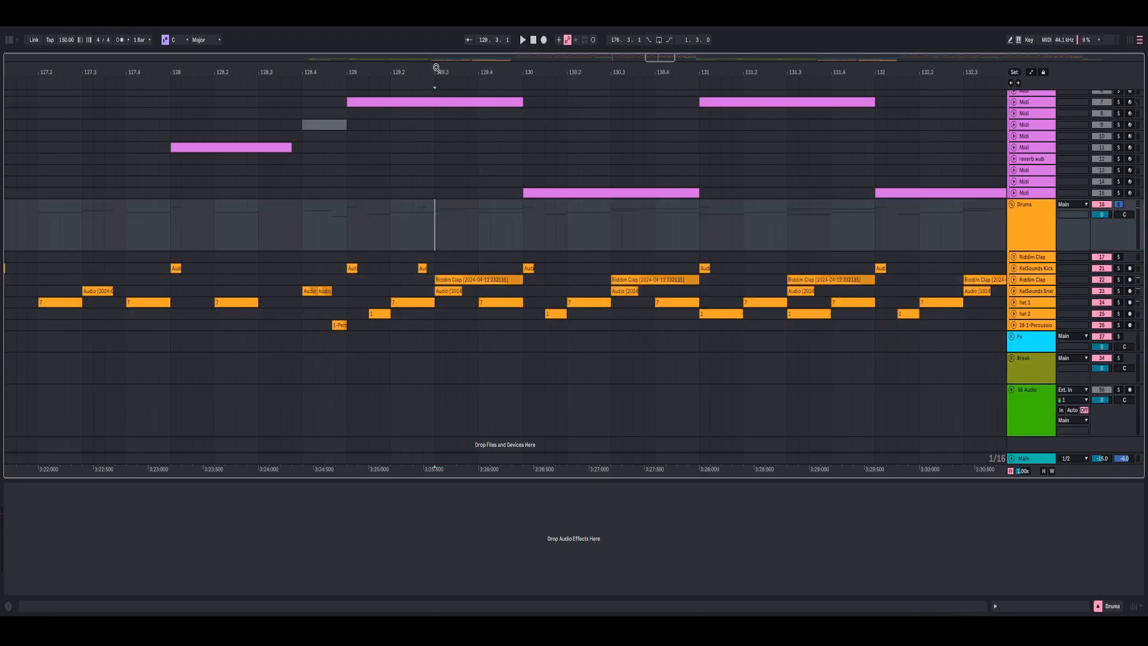
{"action": "key", "text": "plus"}
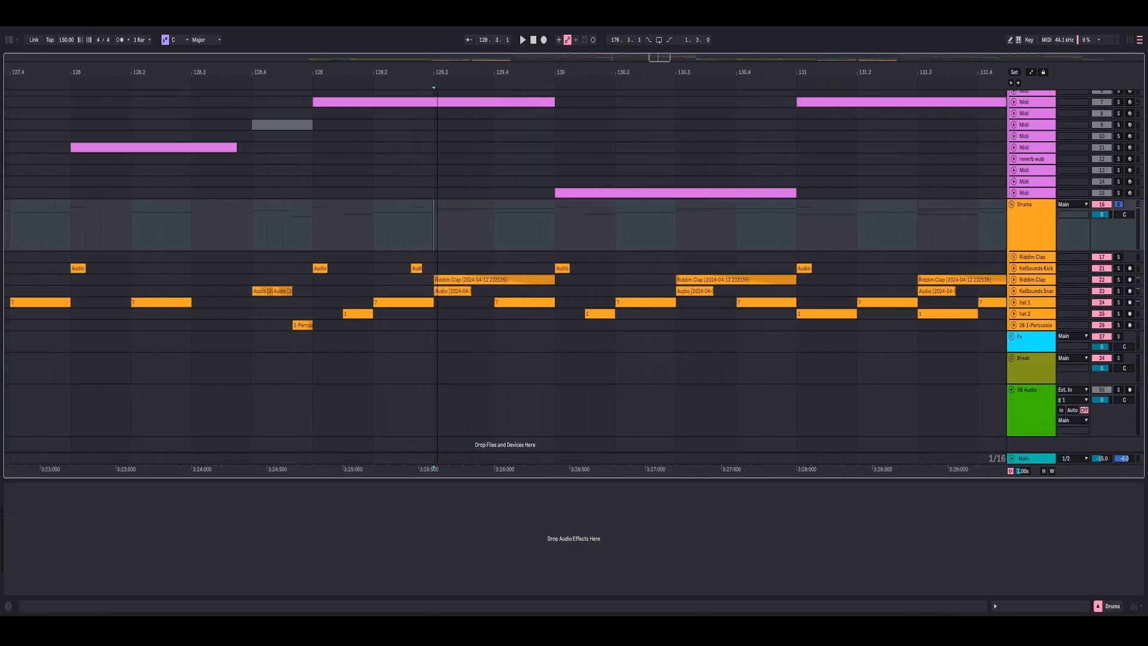
{"action": "left_click", "coordinate": [1121, 207]}
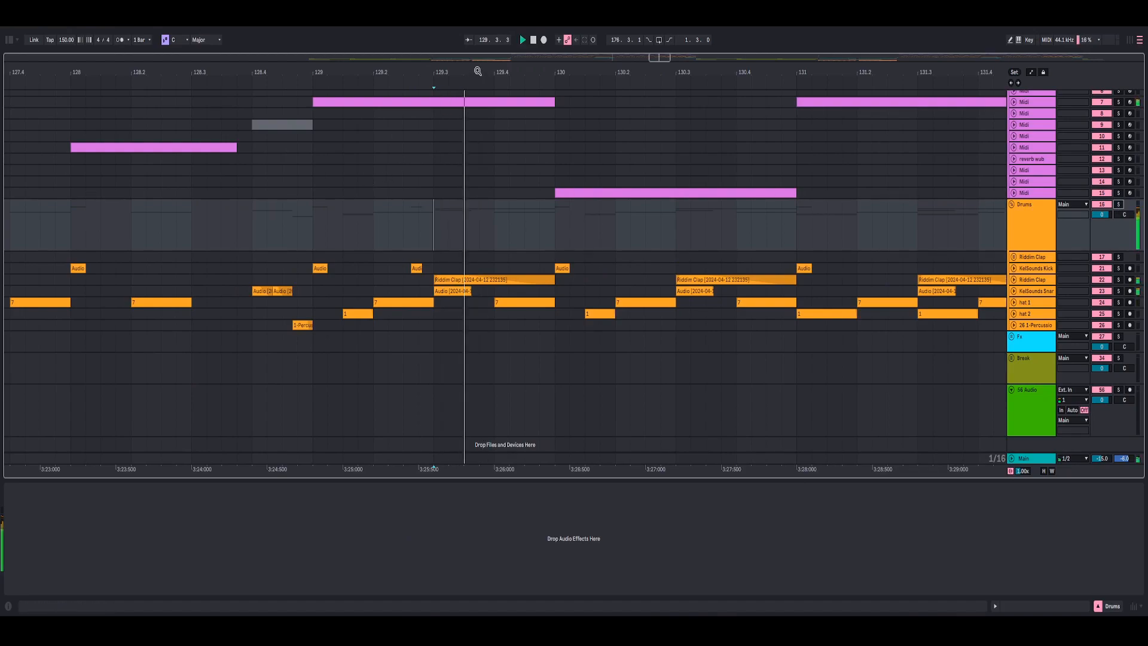
{"action": "left_click_drag", "start_coordinate": [479, 84], "coordinate": [495, 75]}
{"action": "left_click", "coordinate": [1117, 291]}
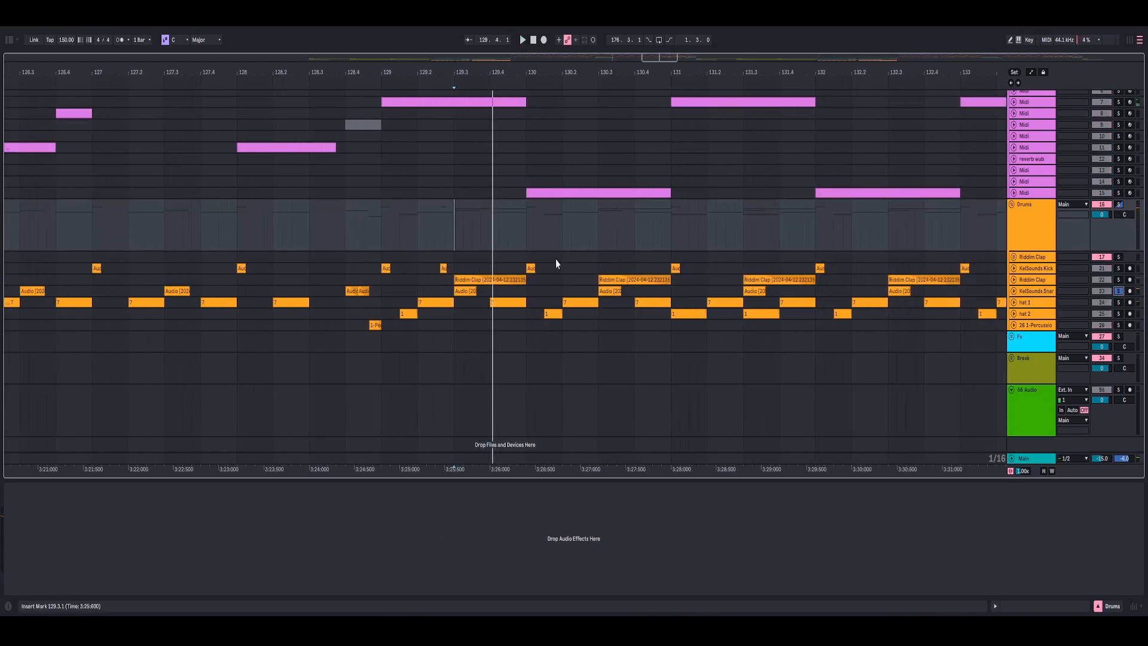
- Play the section from 129.3, toggling the Drums group's solo to compare the drums alone with the full mix
{"action": "left_click_drag", "start_coordinate": [471, 73], "coordinate": [494, 84]}
{"action": "key", "text": "space"}
{"action": "left_click", "coordinate": [1119, 204]}
{"action": "key", "text": "space"}
{"action": "left_click", "coordinate": [1118, 205]}
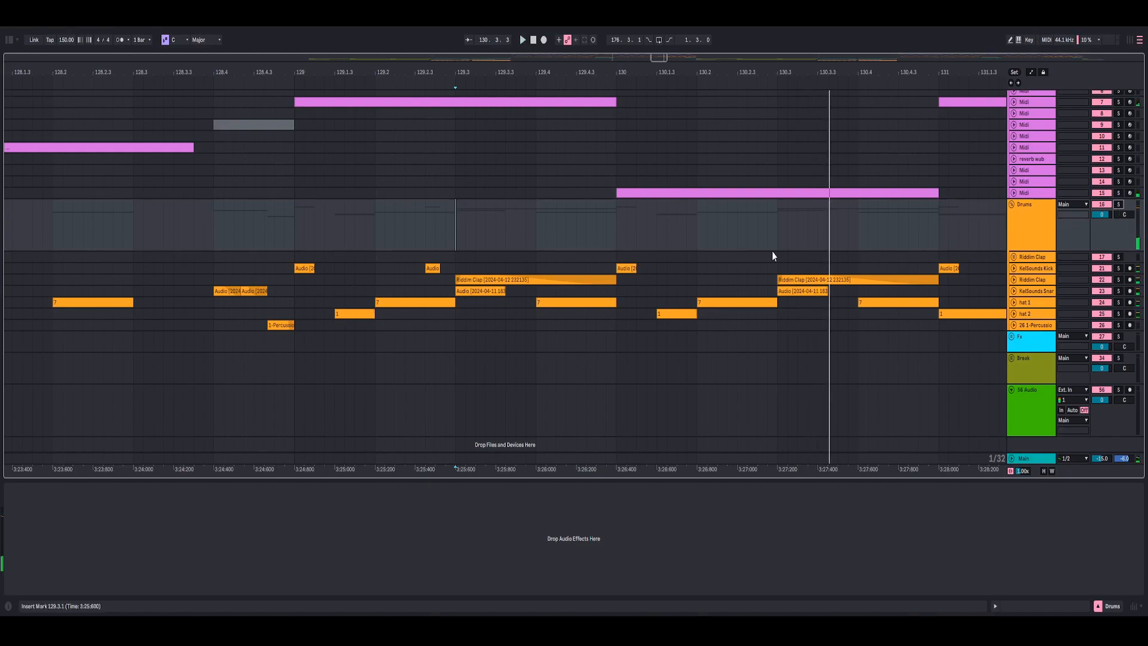
{"action": "key", "text": "space"}
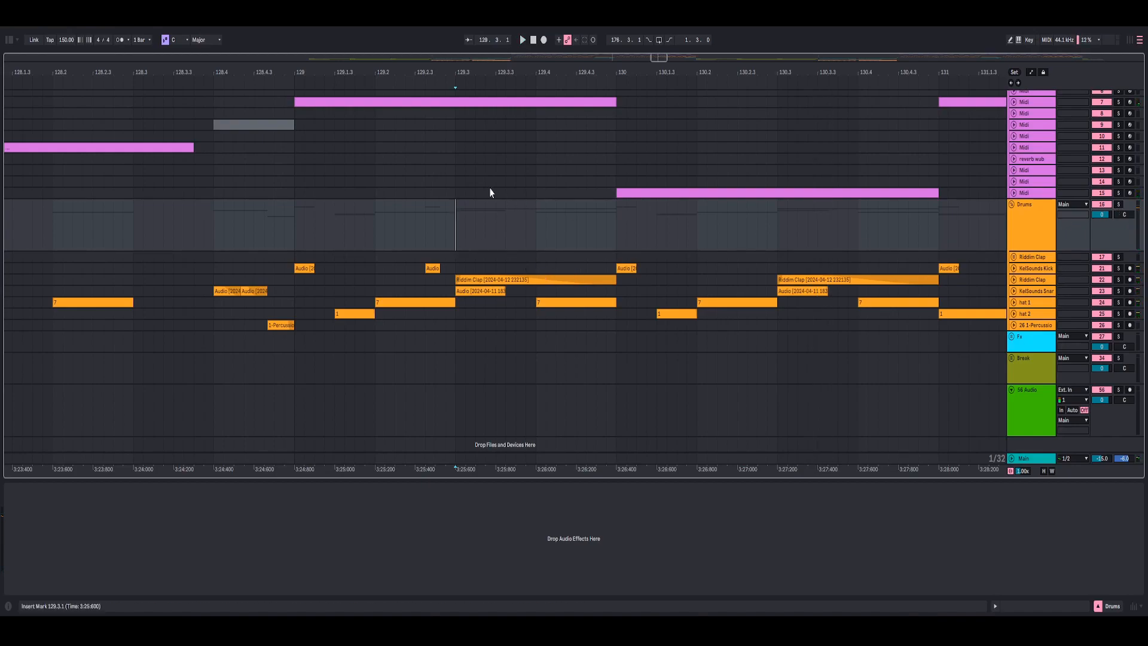
{"action": "left_click_drag", "start_coordinate": [454, 77], "coordinate": [482, 102]}
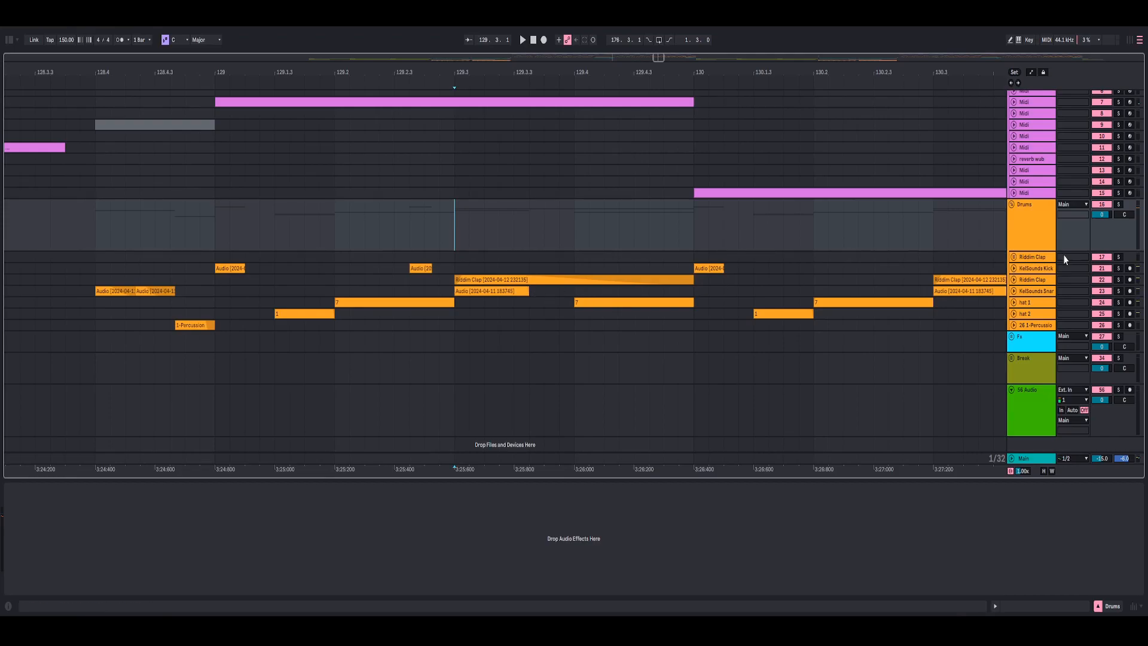
- Select the Riddim Clap clip at 130.3 and repeatedly play the soloed clap and snare from just before that beat
{"action": "key", "text": "space"}
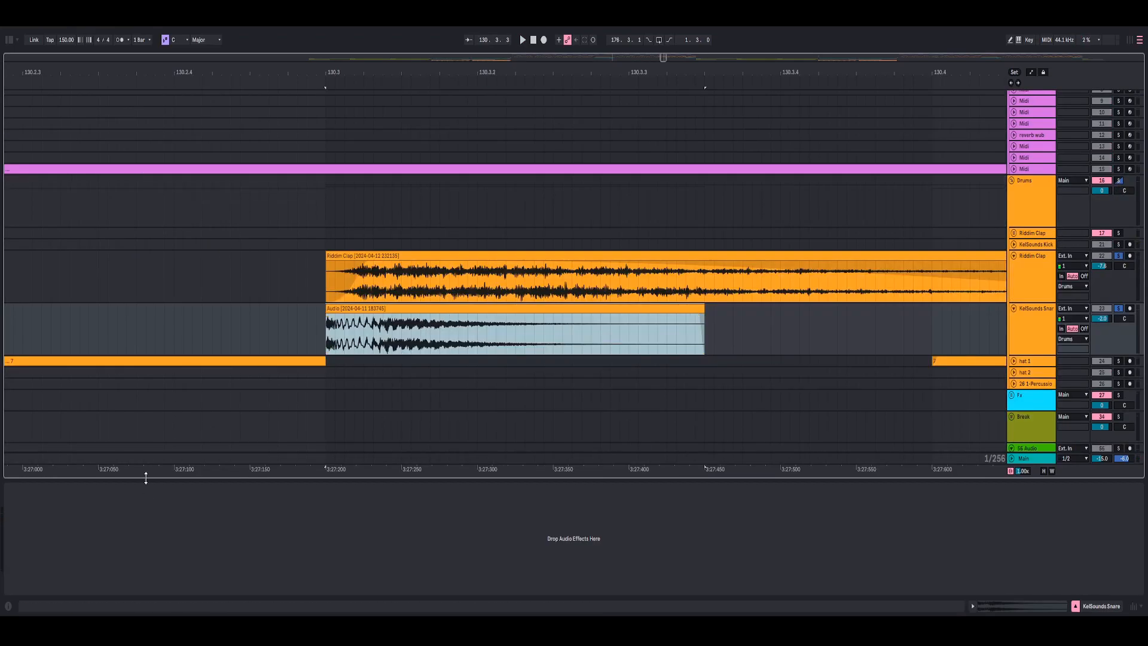
{"action": "left_click", "coordinate": [404, 256]}
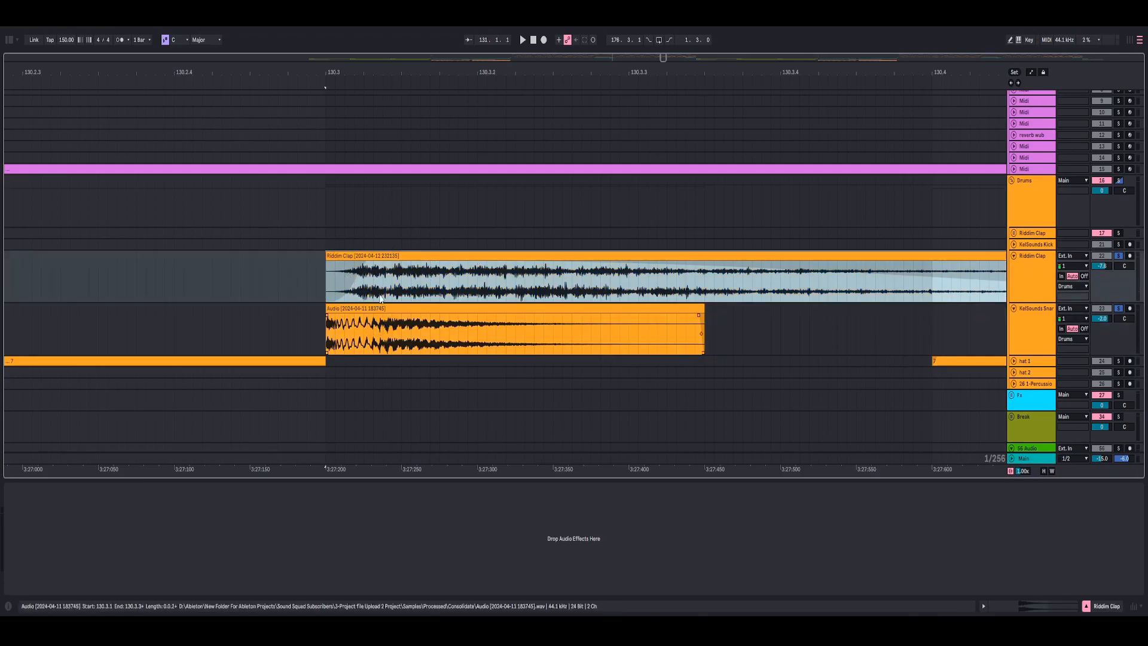
{"action": "left_click", "coordinate": [317, 323]}
{"action": "key", "text": "space"}
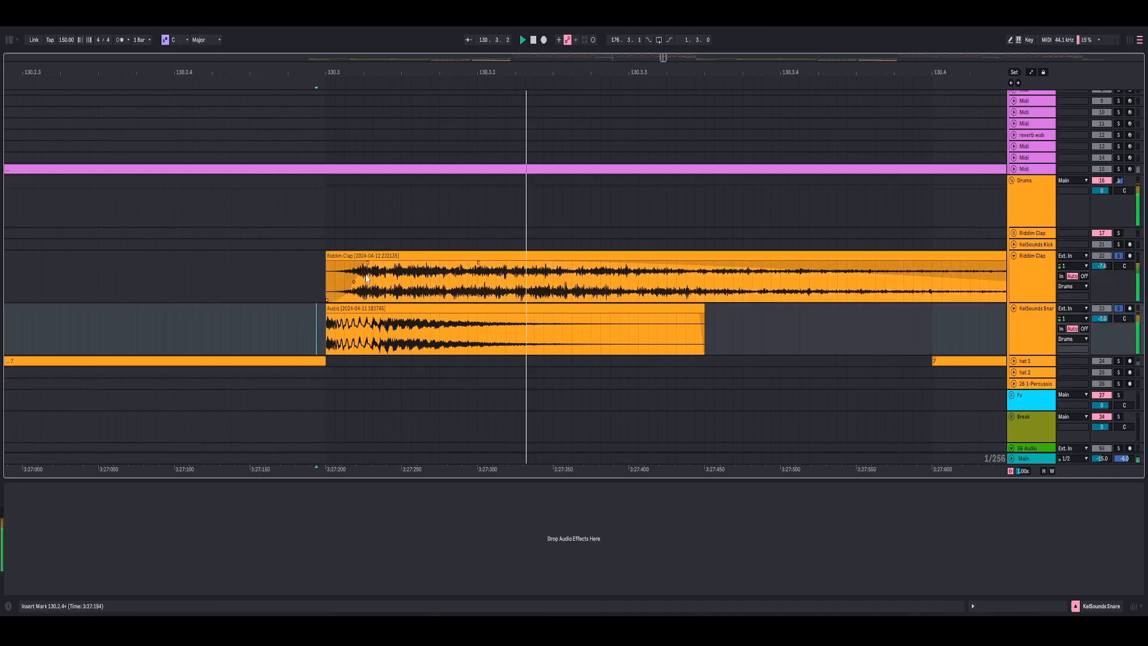
{"action": "key", "text": "space"}
{"action": "key", "text": "space"}
{"action": "key", "text": "space"}
{"action": "left_click_drag", "start_coordinate": [367, 73], "coordinate": [418, 91]}
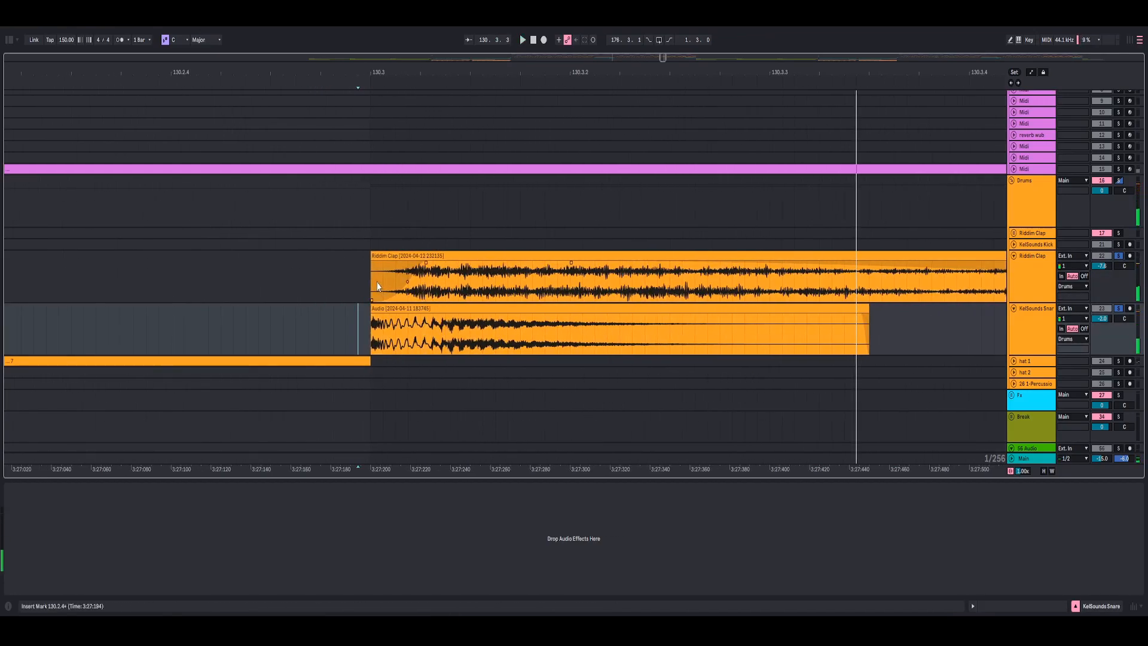
{"action": "key", "text": "space"}
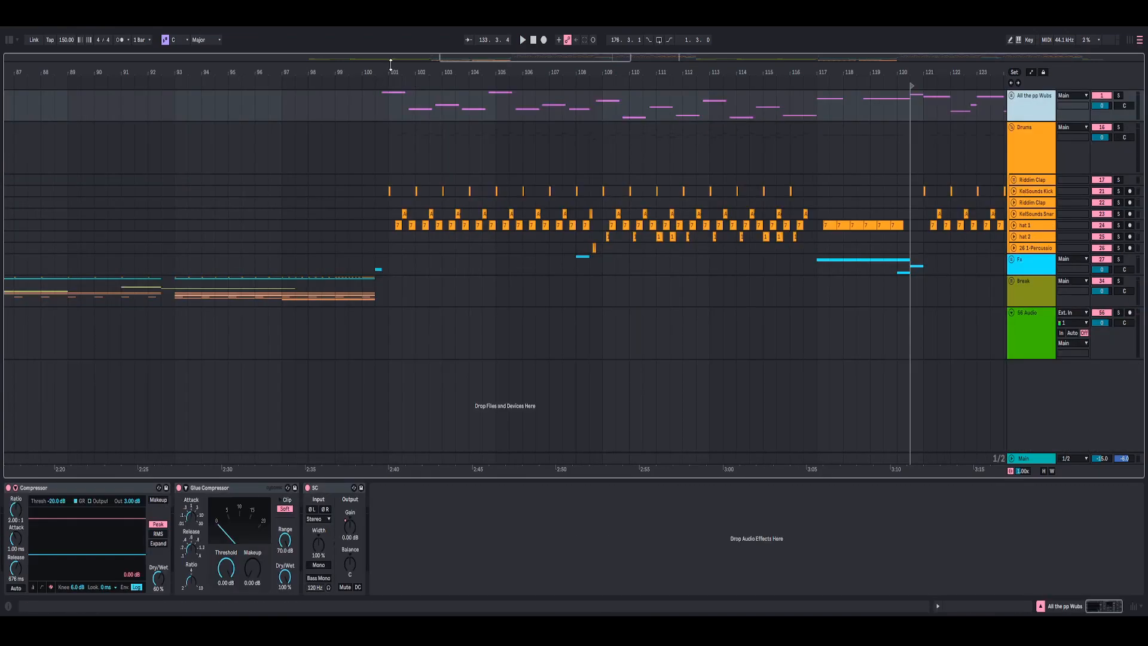
- Show the gain automation of the SC device on All the pp Wubs and place the insert marker just before bar 101
{"action": "left_click_drag", "start_coordinate": [391, 64], "coordinate": [392, 87]}
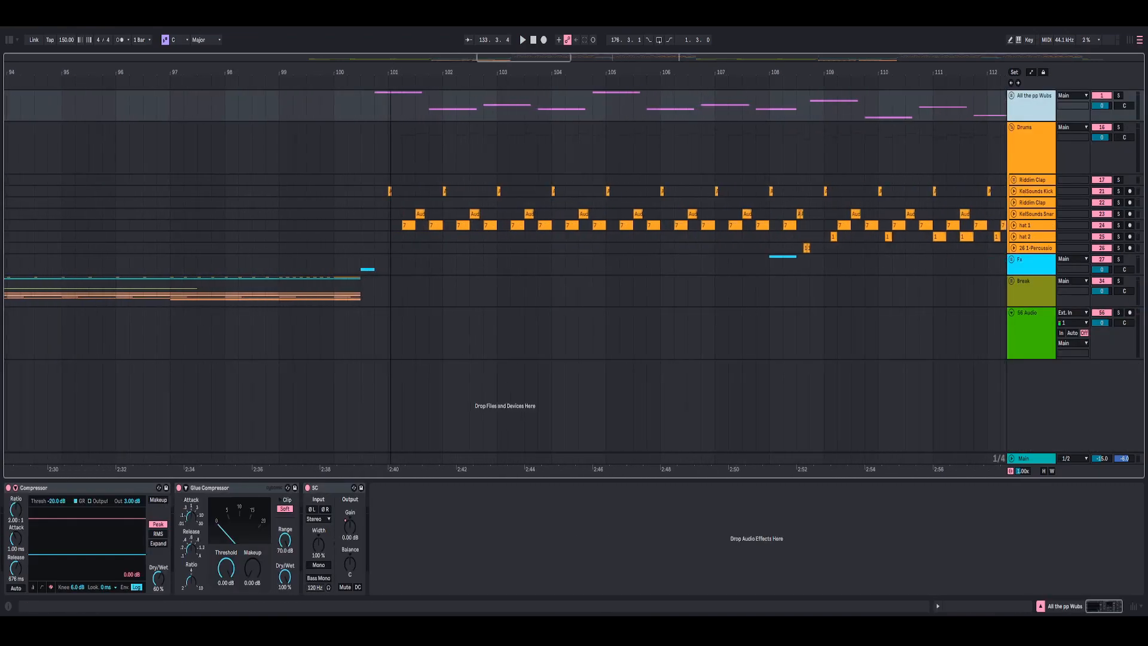
{"action": "left_click", "coordinate": [329, 490]}
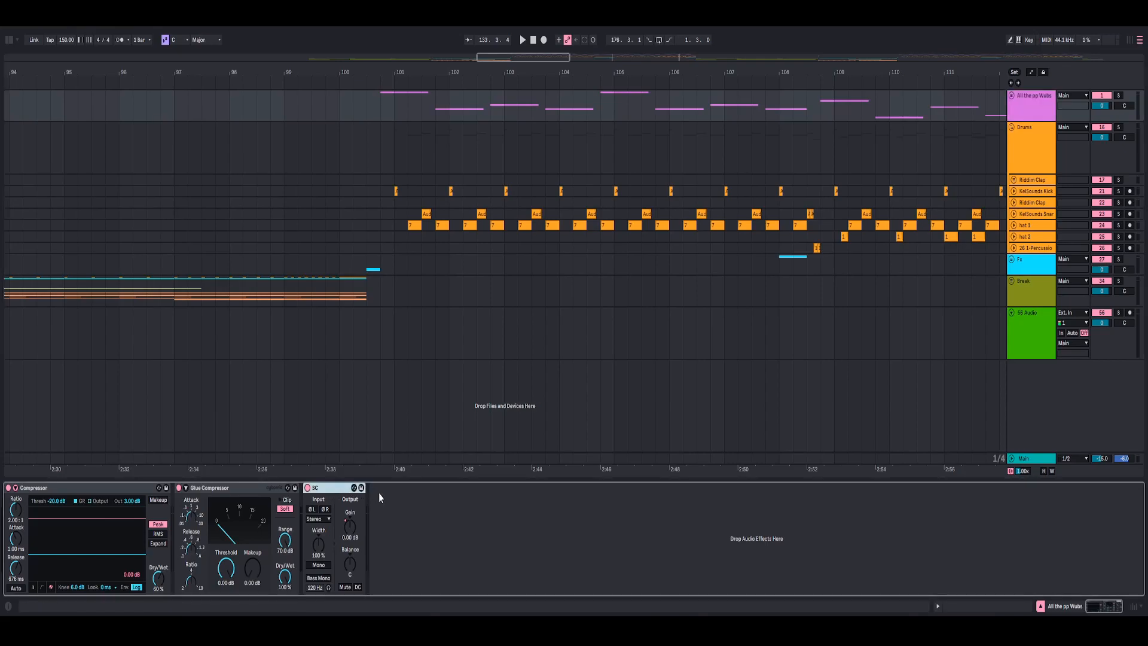
{"action": "right_click", "coordinate": [352, 534]}
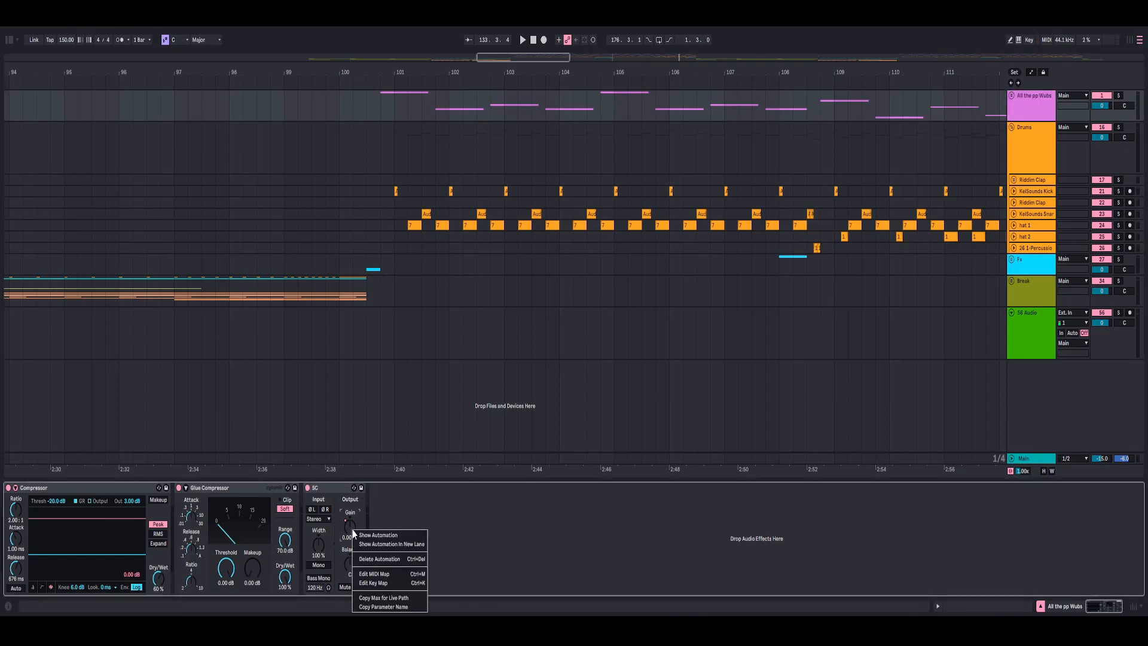
{"action": "left_click", "coordinate": [403, 516]}
{"action": "right_click", "coordinate": [353, 534]}
{"action": "left_click", "coordinate": [418, 514]}
{"action": "right_click", "coordinate": [346, 534]}
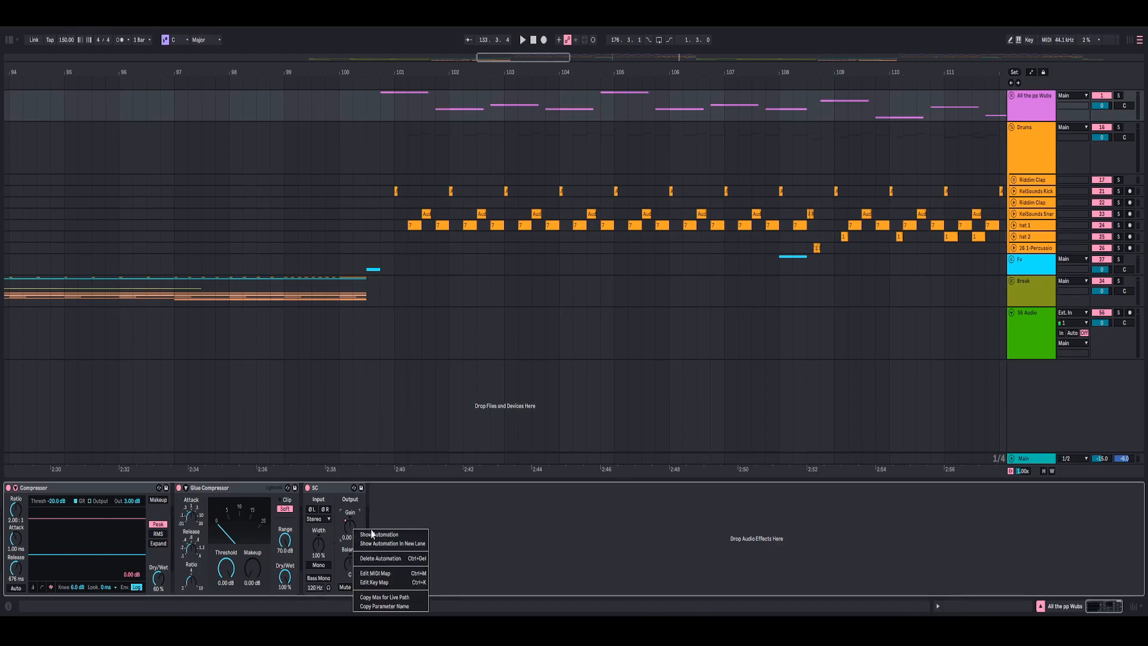
{"action": "left_click", "coordinate": [389, 535]}
{"action": "left_click_drag", "start_coordinate": [395, 471], "coordinate": [388, 508]}
{"action": "left_click", "coordinate": [356, 136]}
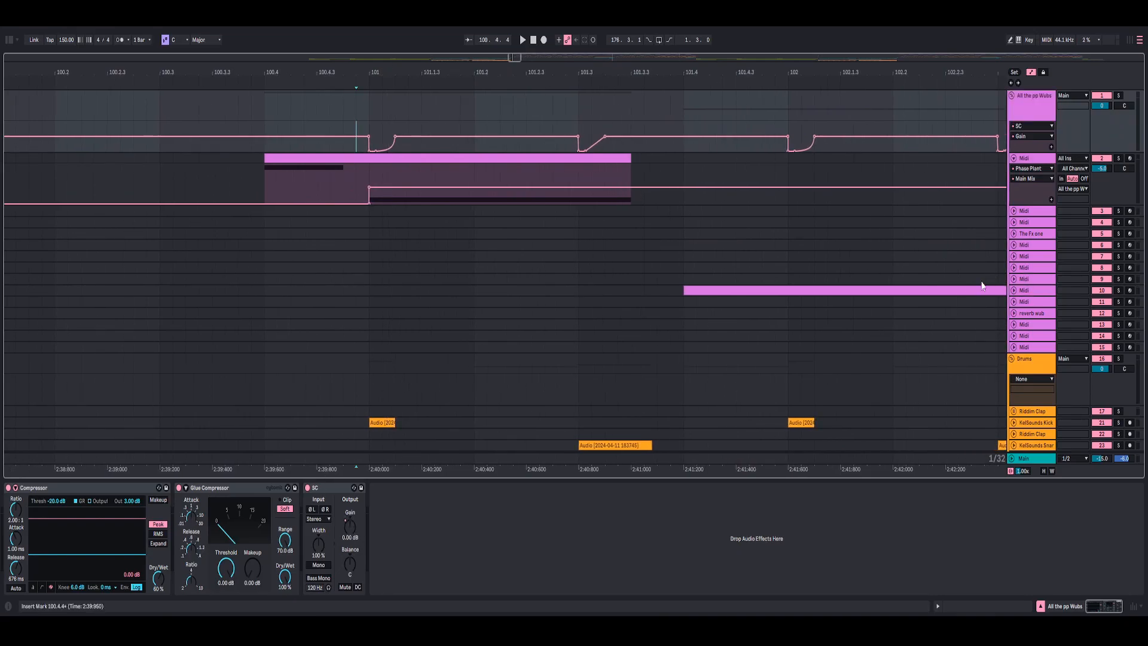
- Expand the KelSounds Kick track and compare its hits from bar 101 with the dips in the wubs' SC gain curve
{"action": "scroll", "coordinate": [354, 320], "scroll_direction": "down", "scroll_amount": 1}
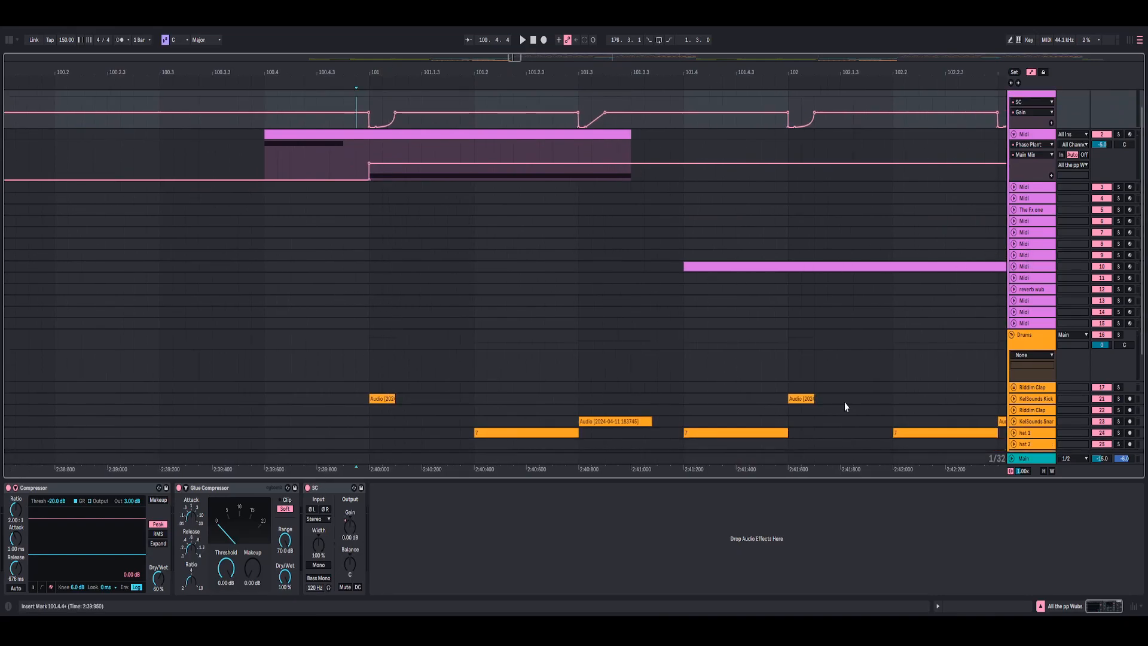
{"action": "left_click", "coordinate": [1018, 405]}
{"action": "scroll", "coordinate": [331, 245], "scroll_direction": "up", "scroll_amount": 1}
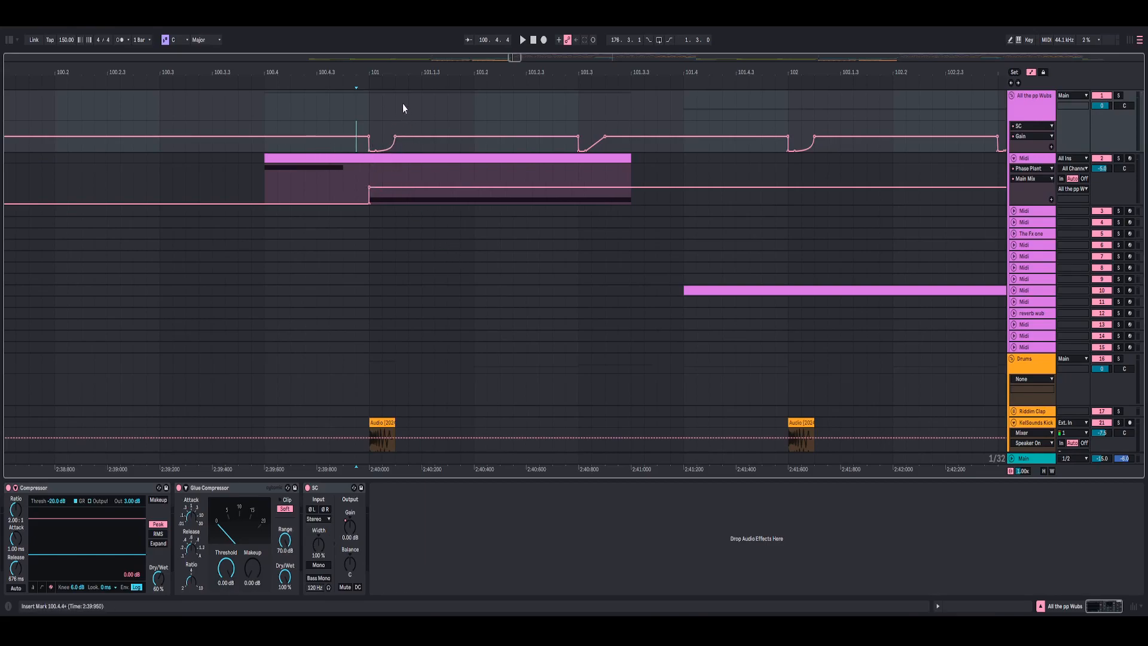
{"action": "left_click_drag", "start_coordinate": [389, 69], "coordinate": [389, 133]}
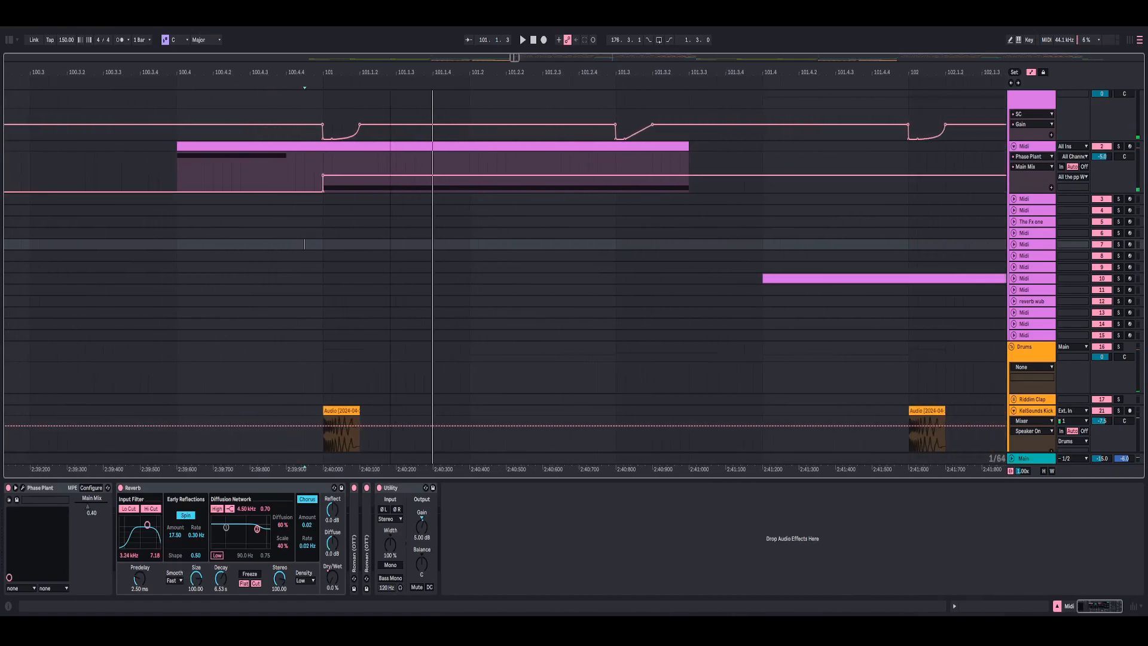
{"action": "left_click_drag", "start_coordinate": [390, 72], "coordinate": [305, 70]}
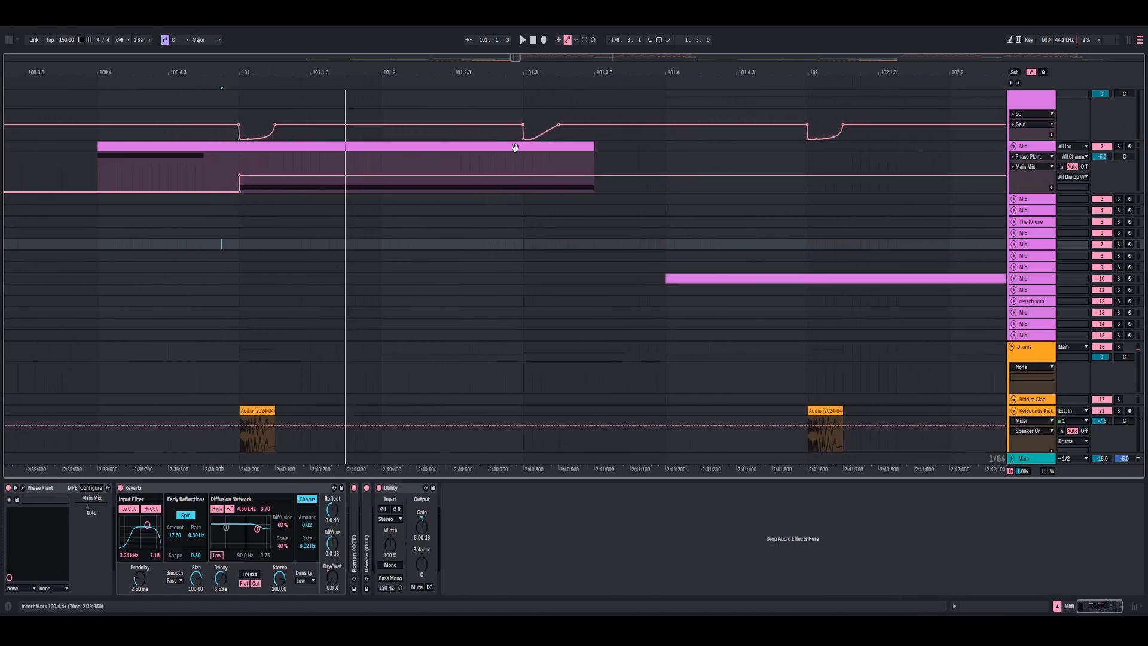
{"action": "left_click_drag", "start_coordinate": [527, 68], "coordinate": [528, 101]}
{"action": "scroll", "coordinate": [519, 146], "scroll_direction": "down", "scroll_amount": 1}
{"action": "left_click_drag", "start_coordinate": [528, 70], "coordinate": [213, 54]}
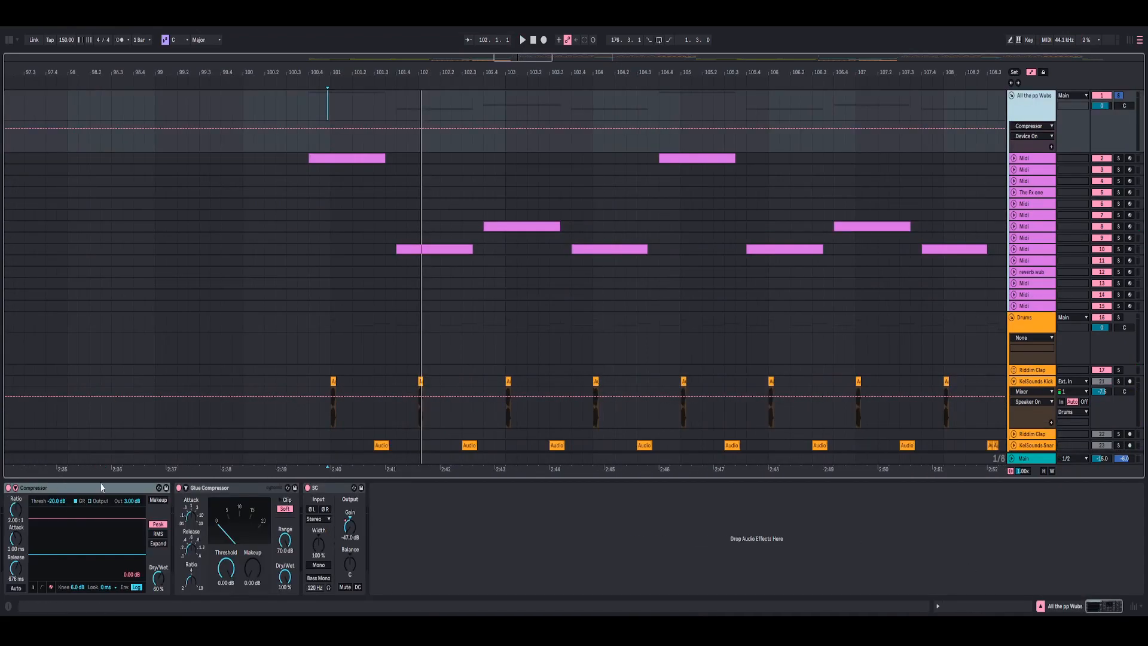
- Play the soloed wubs group from just before bar 101, pointing out its Compressor, Glue Compressor and SC devices
{"action": "left_click", "coordinate": [102, 488]}
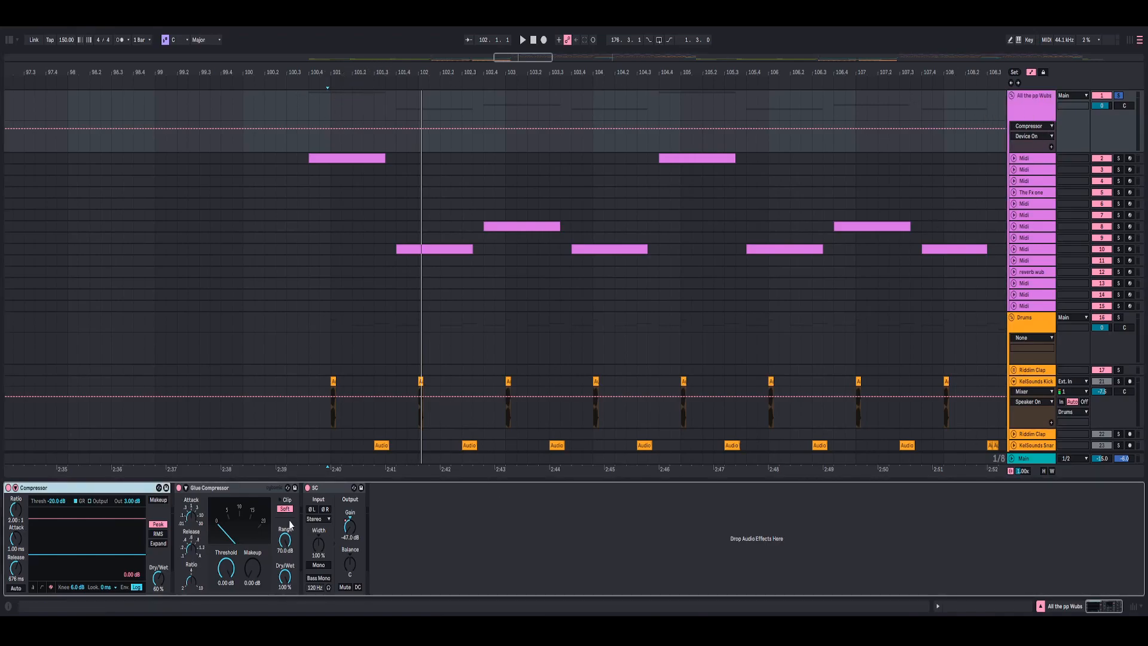
{"action": "key", "text": "space"}
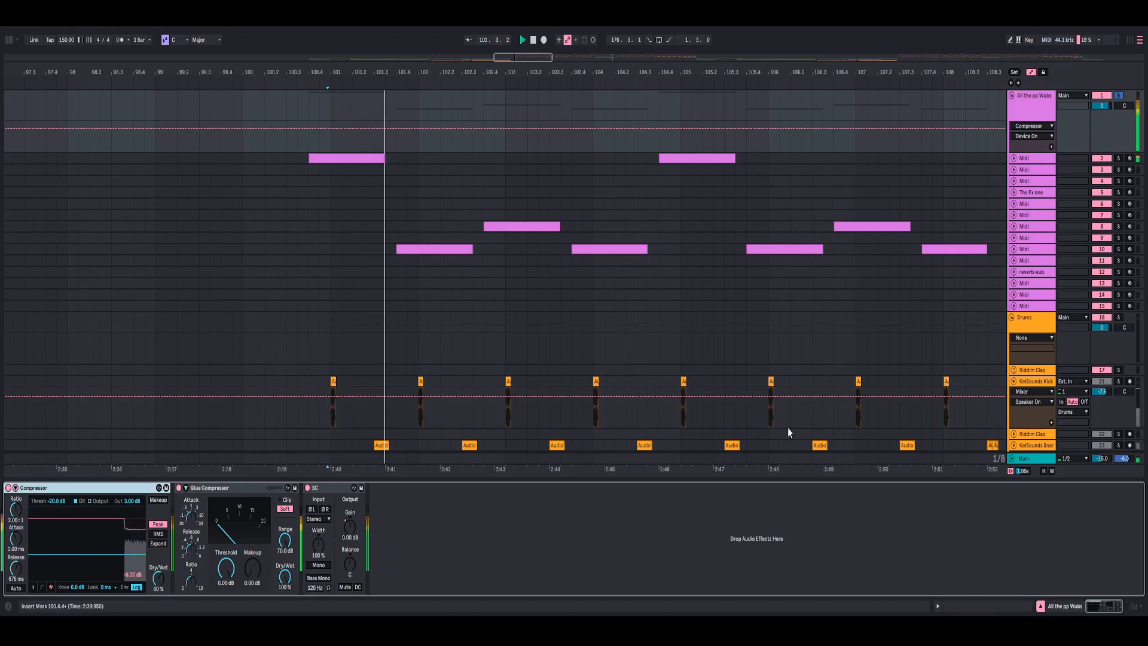
{"action": "left_click", "coordinate": [242, 518]}
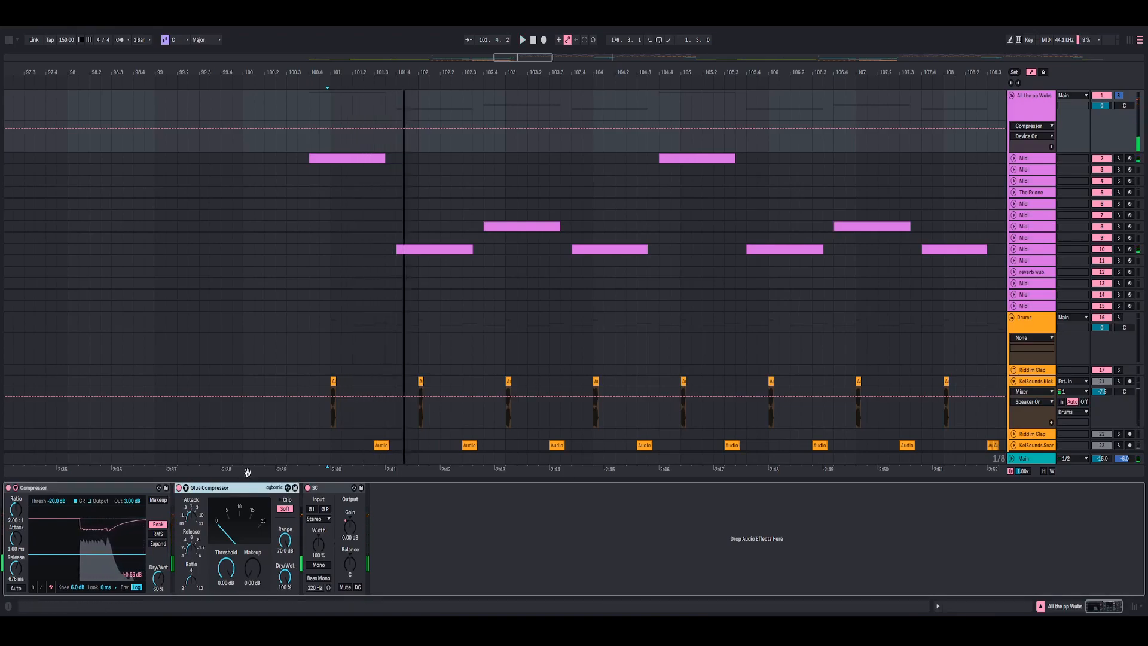
{"action": "left_click", "coordinate": [321, 489]}
{"action": "key", "text": "space"}
{"action": "left_click", "coordinate": [1049, 112]}
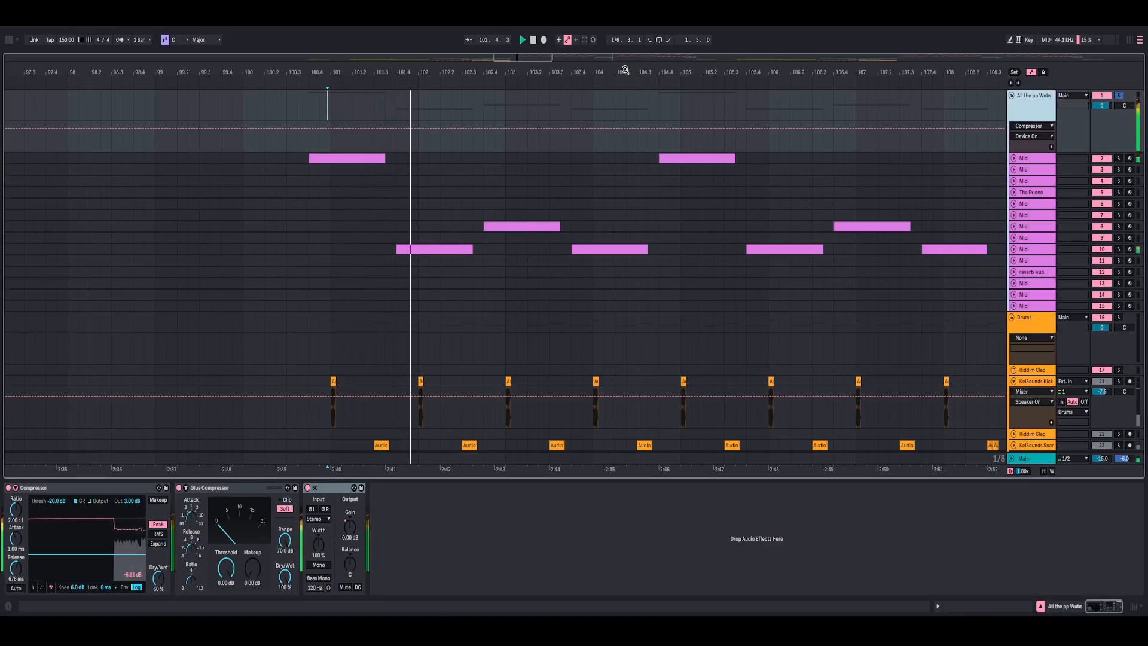
- Select the riser clip spanning bars 135 to 137 and play it briefly with the other tracks
{"action": "left_click_drag", "start_coordinate": [623, 69], "coordinate": [556, 69]}
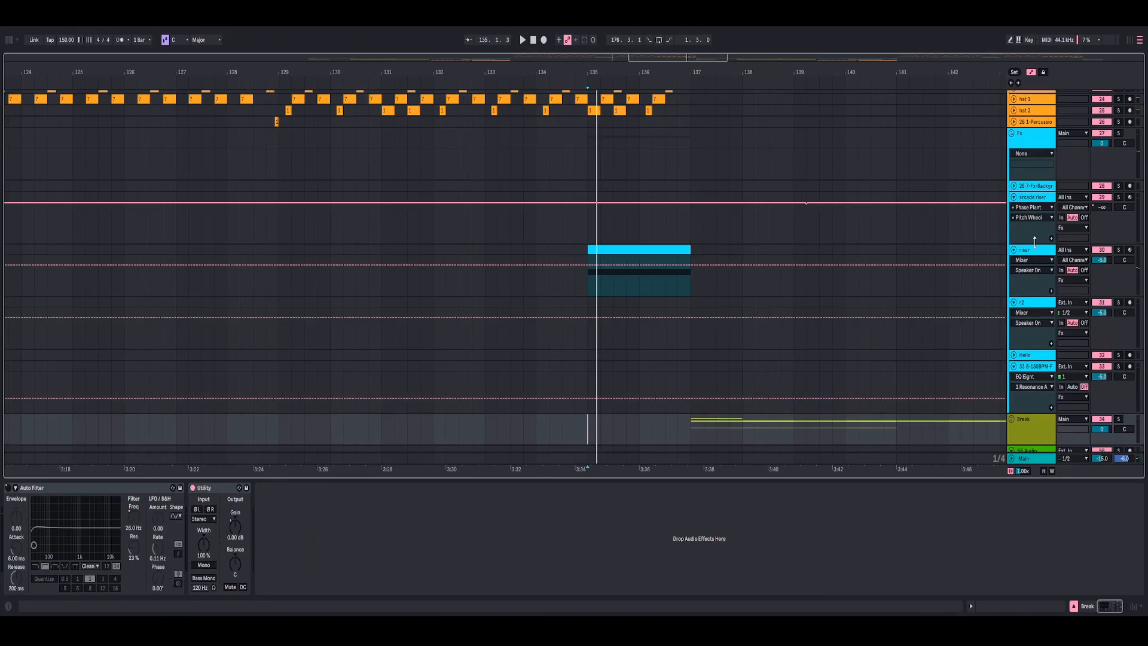
{"action": "left_click", "coordinate": [1035, 250]}
{"action": "left_click", "coordinate": [625, 248]}
{"action": "key", "text": "space"}
{"action": "key", "text": "space"}
- Solo and play the riser track, and show its It's Pacman Time! patch in Phase Plant
{"action": "left_click", "coordinate": [1119, 249]}
{"action": "key", "text": "space"}
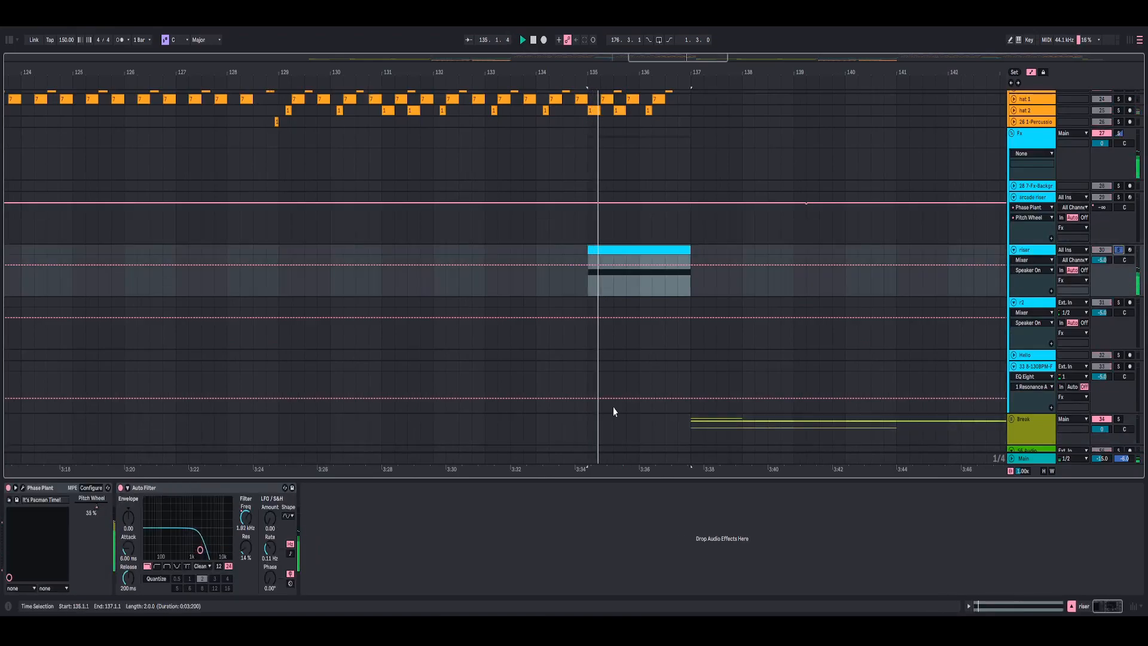
{"action": "left_click", "coordinate": [22, 488]}
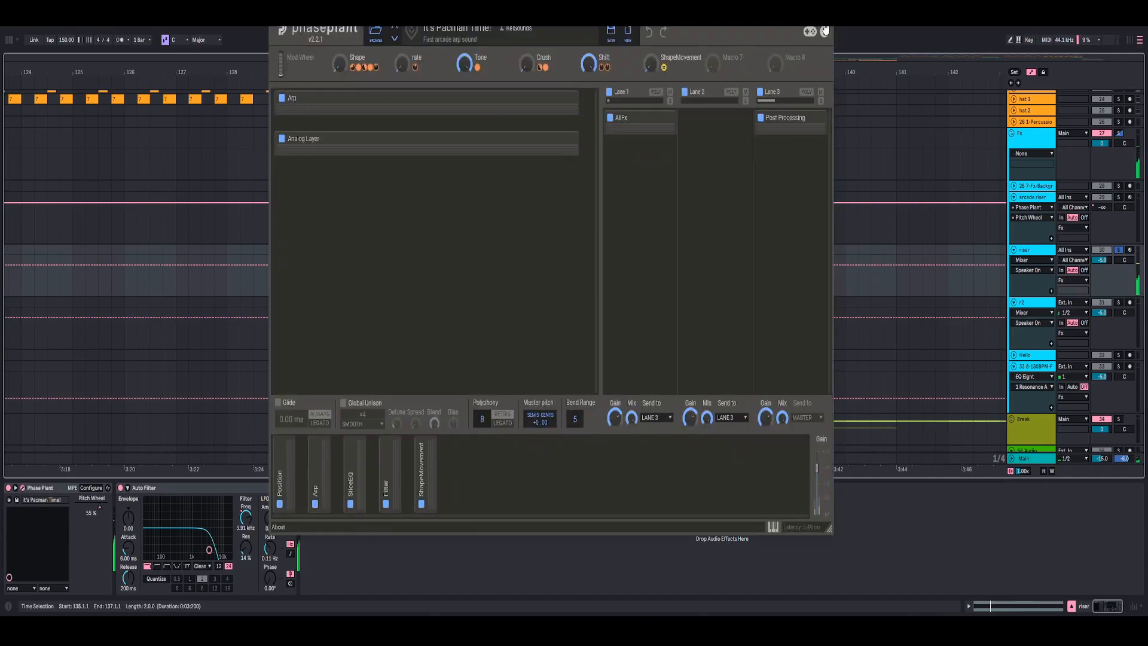
{"action": "left_click", "coordinate": [822, 13]}
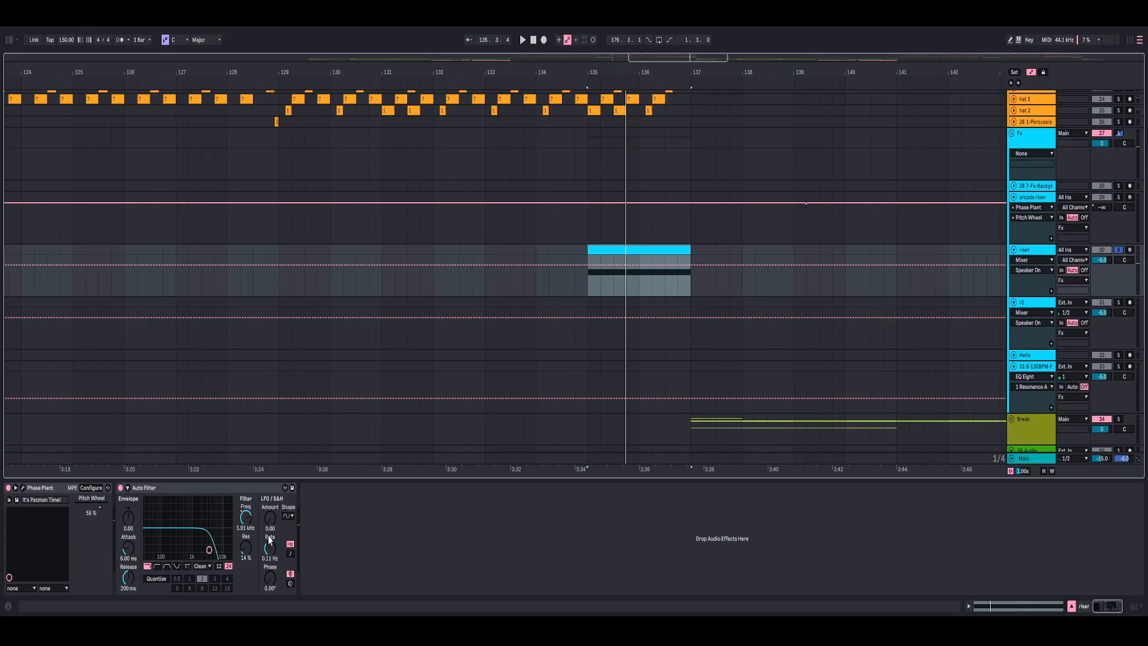
- Play the full mix from bar 135 through the end of the drop into the break
{"action": "key", "text": "space"}
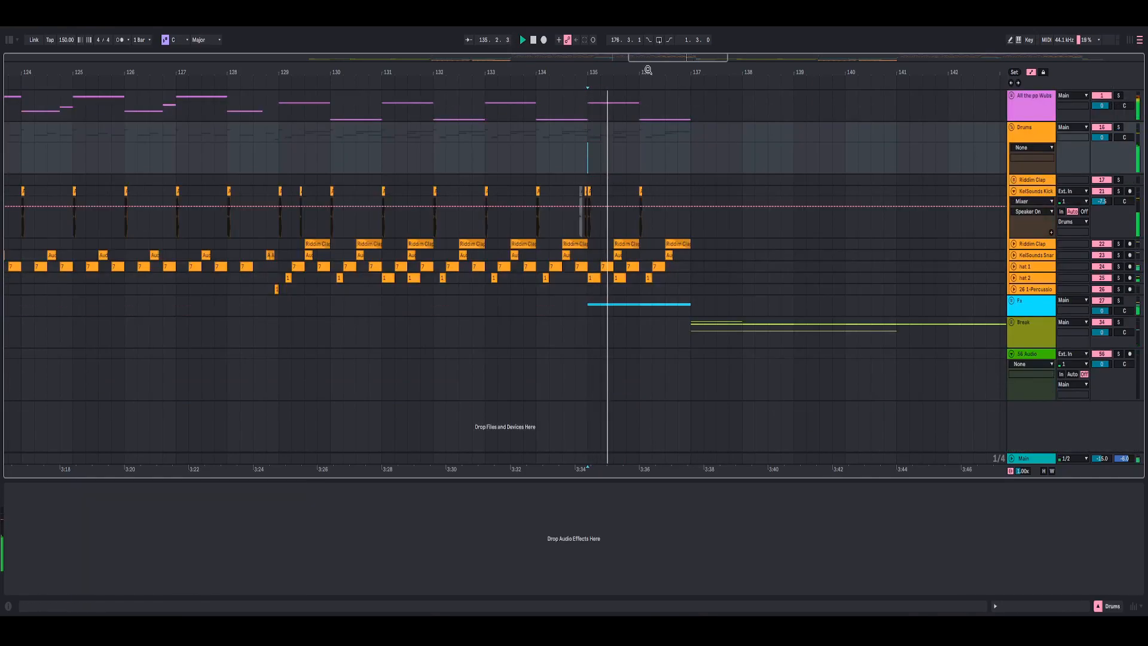
{"action": "left_click_drag", "start_coordinate": [648, 70], "coordinate": [403, 70]}
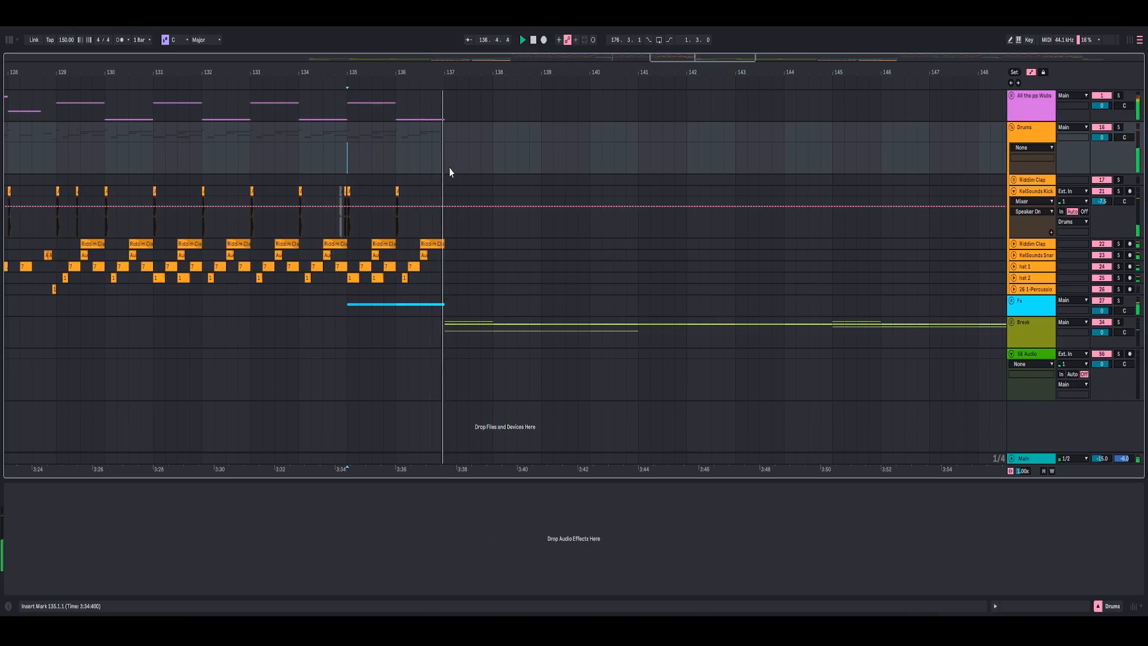
{"action": "left_click_drag", "start_coordinate": [518, 73], "coordinate": [503, 94]}
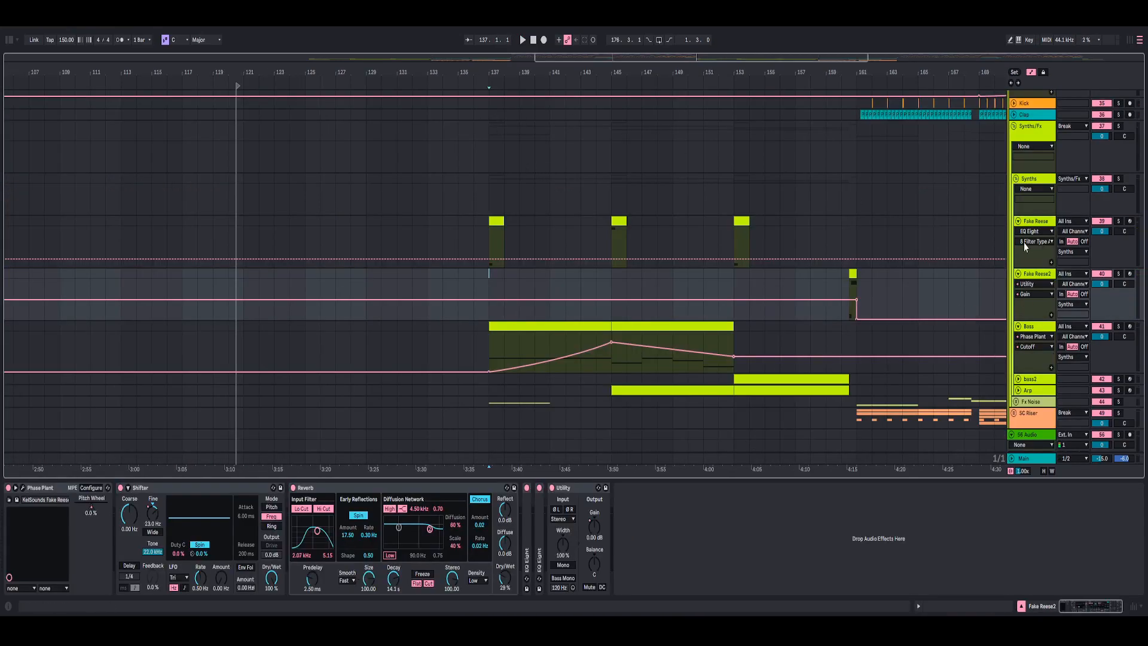
- Play the break from bar 137 with Fake Reese selected, and select the Bass clip from bar 137 to 145
{"action": "left_click", "coordinate": [1038, 225]}
{"action": "key", "text": "space"}
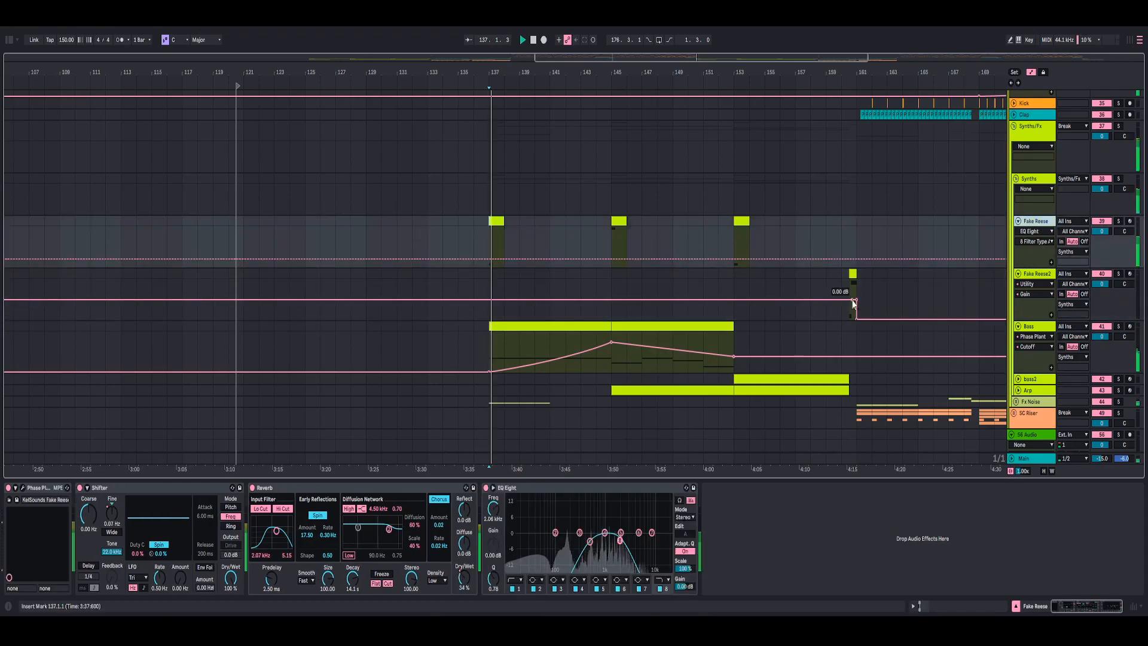
{"action": "left_click", "coordinate": [564, 326]}
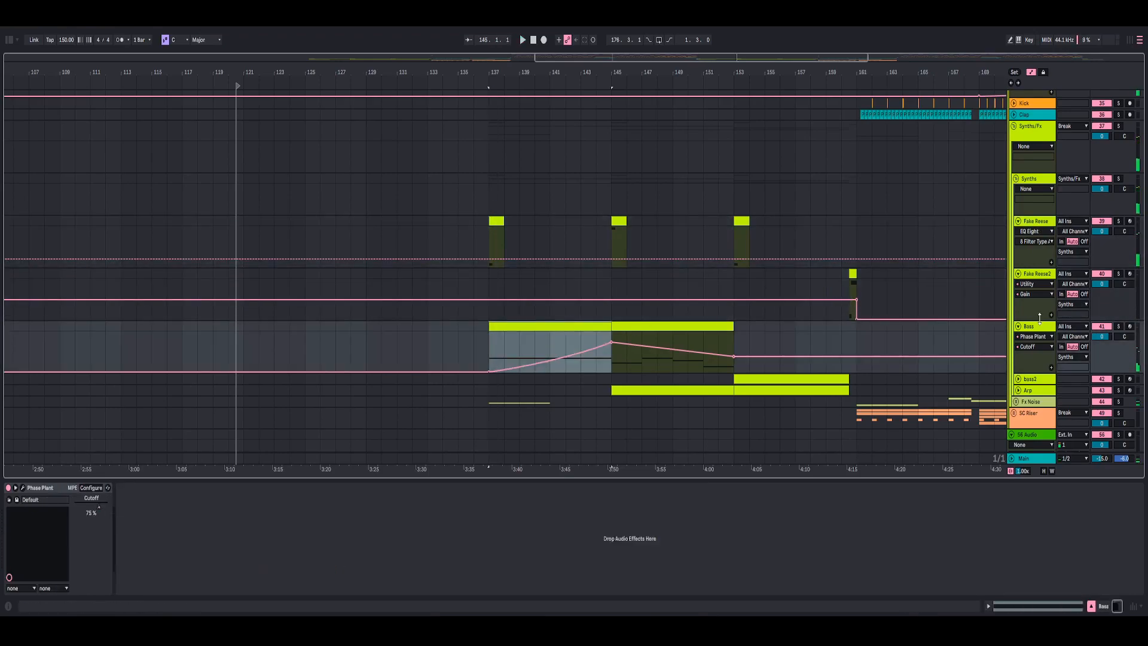
{"action": "left_click", "coordinate": [1040, 317]}
{"action": "left_click", "coordinate": [1034, 327]}
- Show the Bass track's Phase Plant patch while playing it, solo the track for a moment, and close the patch window
{"action": "left_click", "coordinate": [23, 488]}
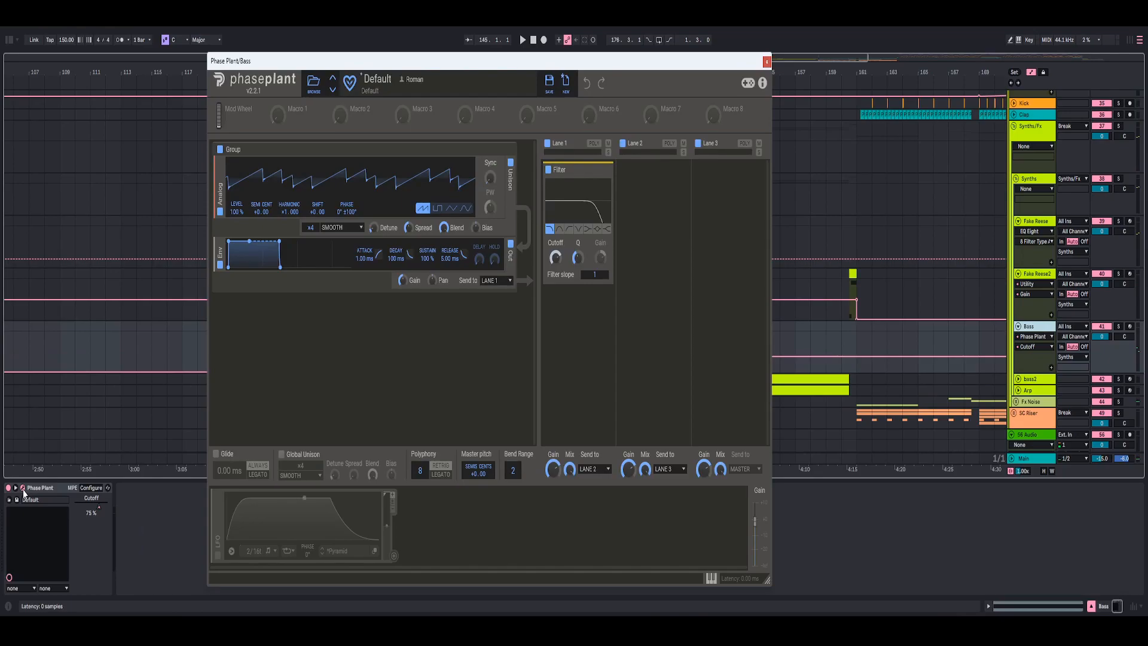
{"action": "key", "text": "space"}
{"action": "left_click", "coordinate": [1119, 327]}
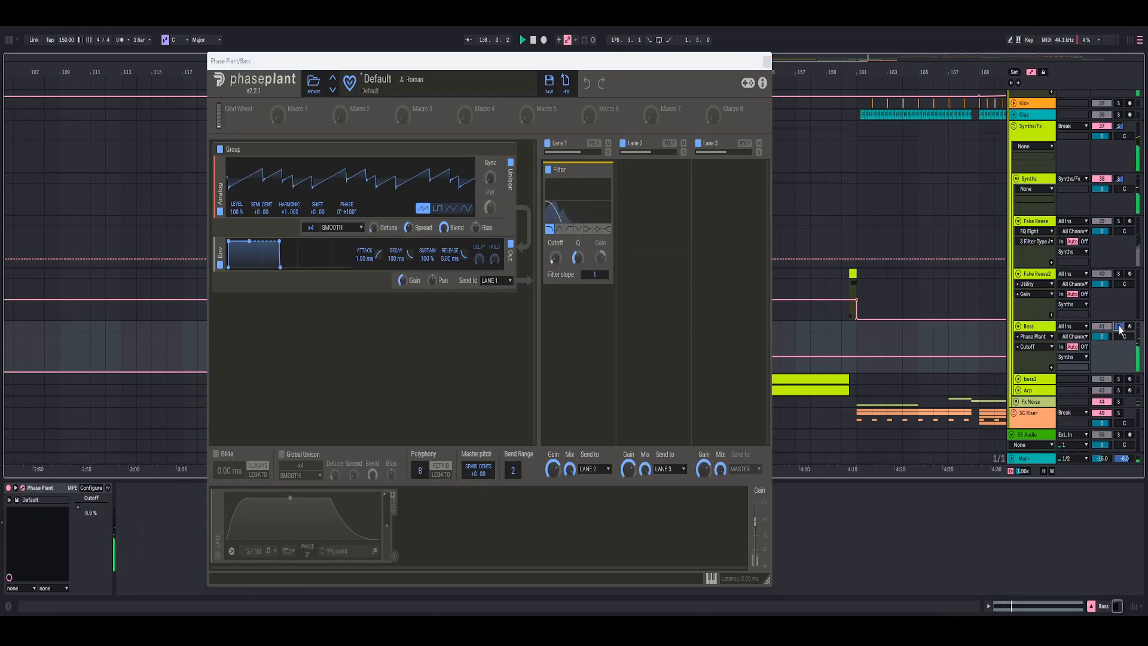
{"action": "left_click", "coordinate": [1119, 328]}
{"action": "key", "text": "space"}
{"action": "left_click", "coordinate": [766, 62]}
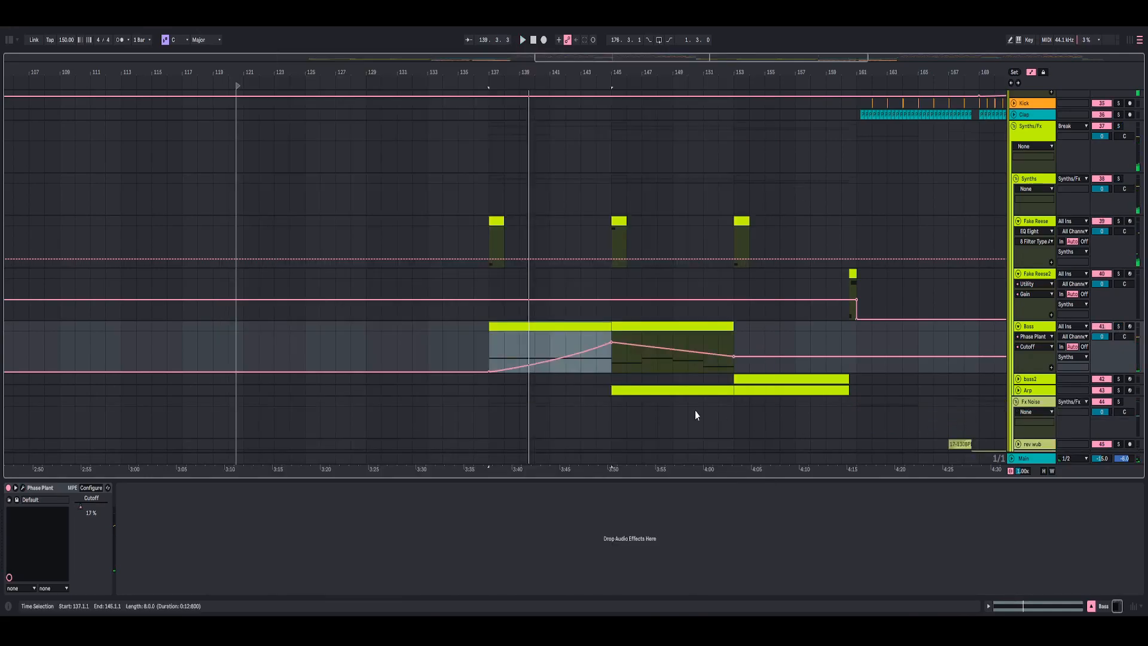
- Select the Noise2 clip at bar 137, solo and expand the noise track, and play it
{"action": "scroll", "coordinate": [658, 398], "scroll_direction": "down", "scroll_amount": 2}
{"action": "scroll", "coordinate": [534, 360], "scroll_direction": "down", "scroll_amount": 1}
{"action": "left_click", "coordinate": [522, 333]}
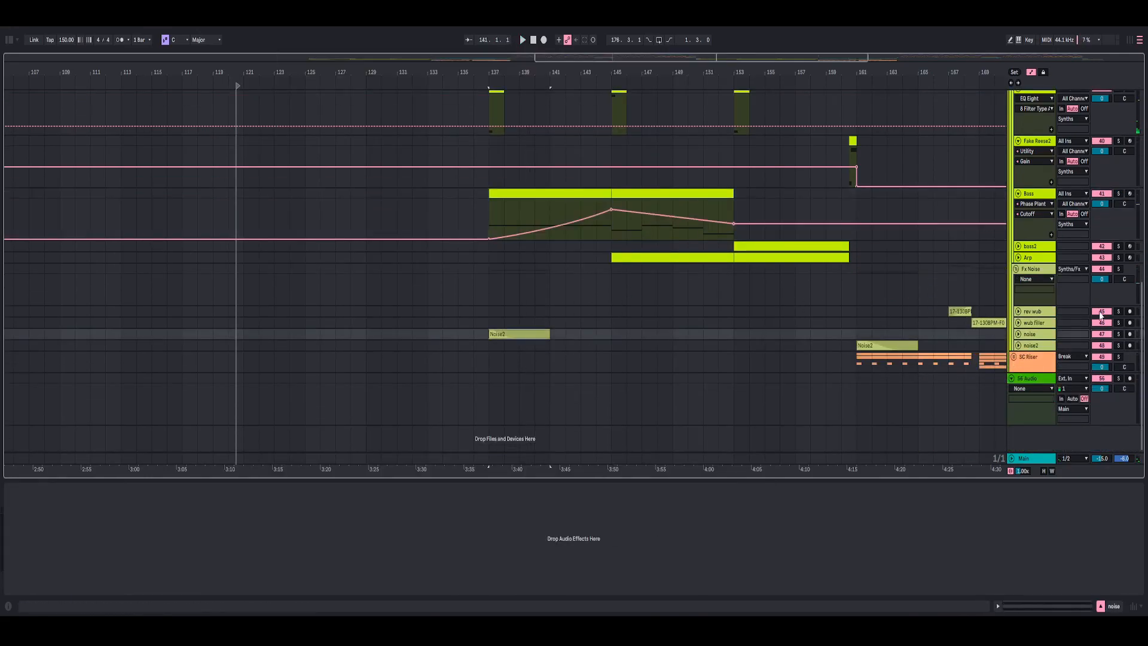
{"action": "left_click", "coordinate": [1117, 335]}
{"action": "left_click", "coordinate": [1019, 334]}
{"action": "key", "text": "space"}
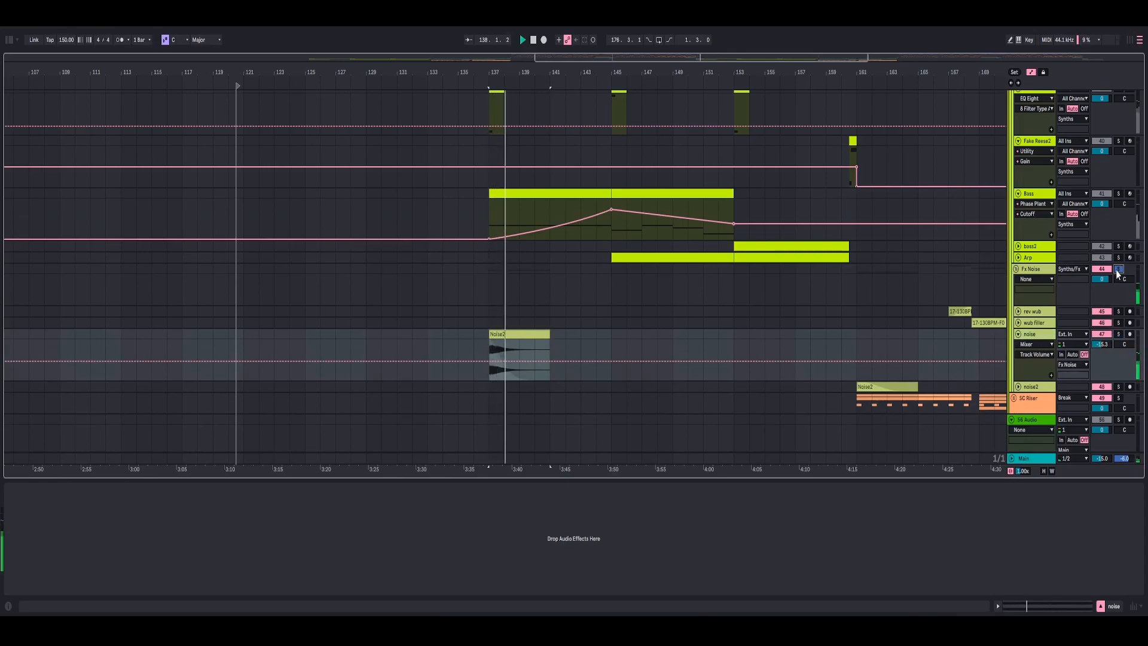
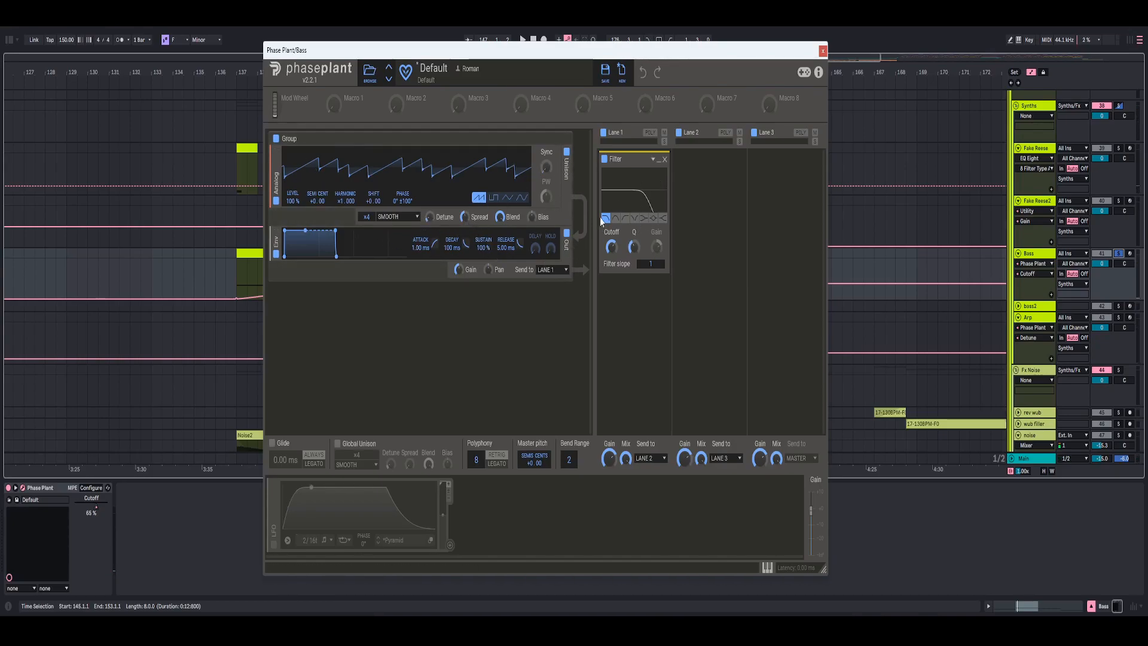
- Close the Bass track's Phase Plant window
{"action": "left_click", "coordinate": [823, 50]}
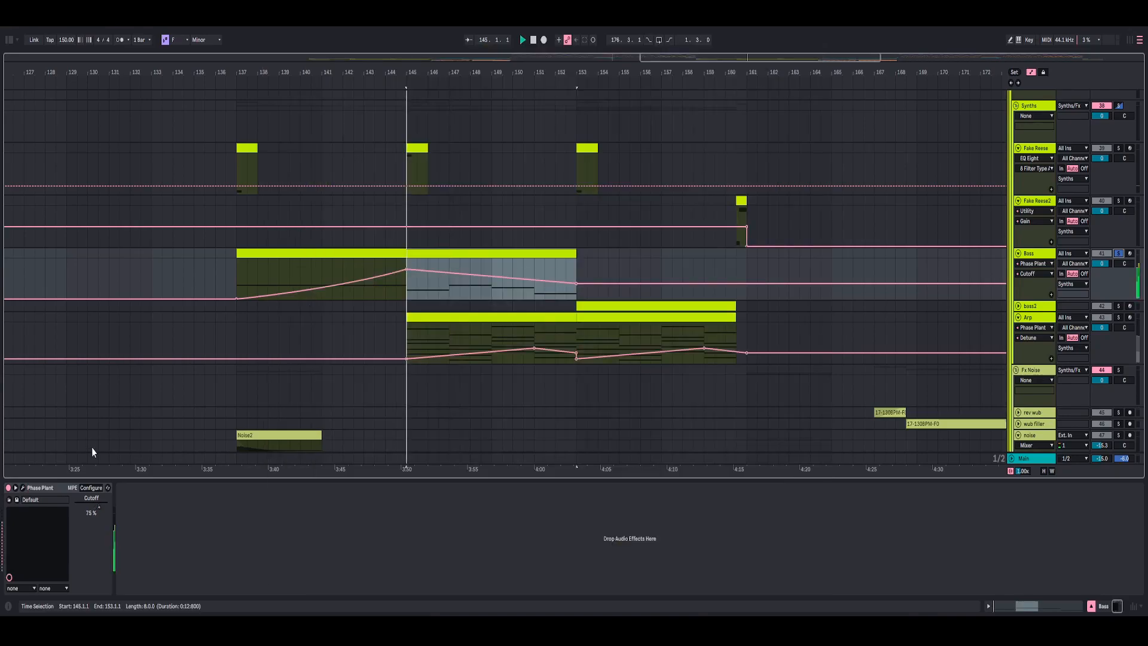
- Open the Bass track's Phase Plant patch window during playback
{"action": "right_click", "coordinate": [92, 507]}
{"action": "left_click", "coordinate": [110, 513]}
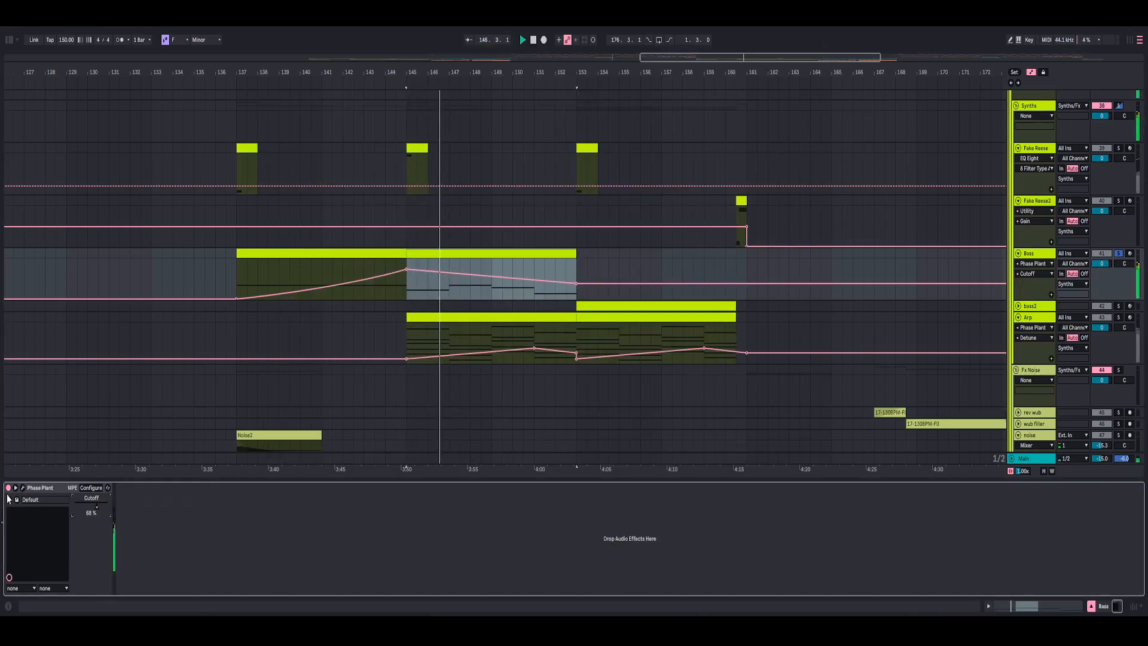
{"action": "left_click", "coordinate": [22, 489]}
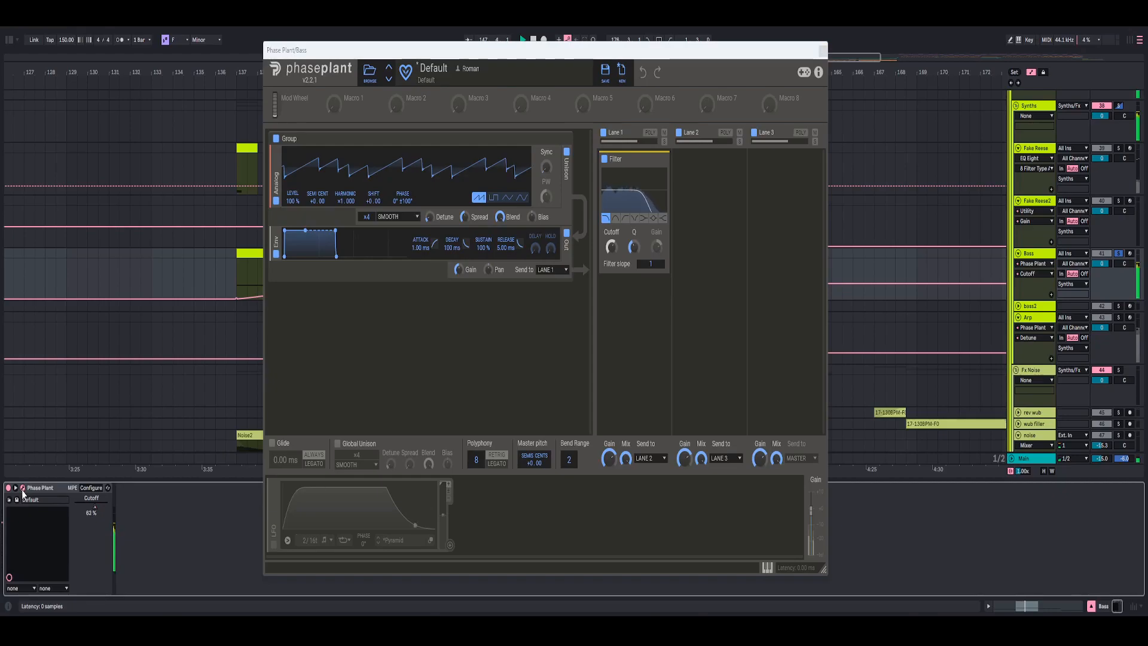
{"action": "left_click", "coordinate": [22, 489]}
{"action": "left_click", "coordinate": [23, 488]}
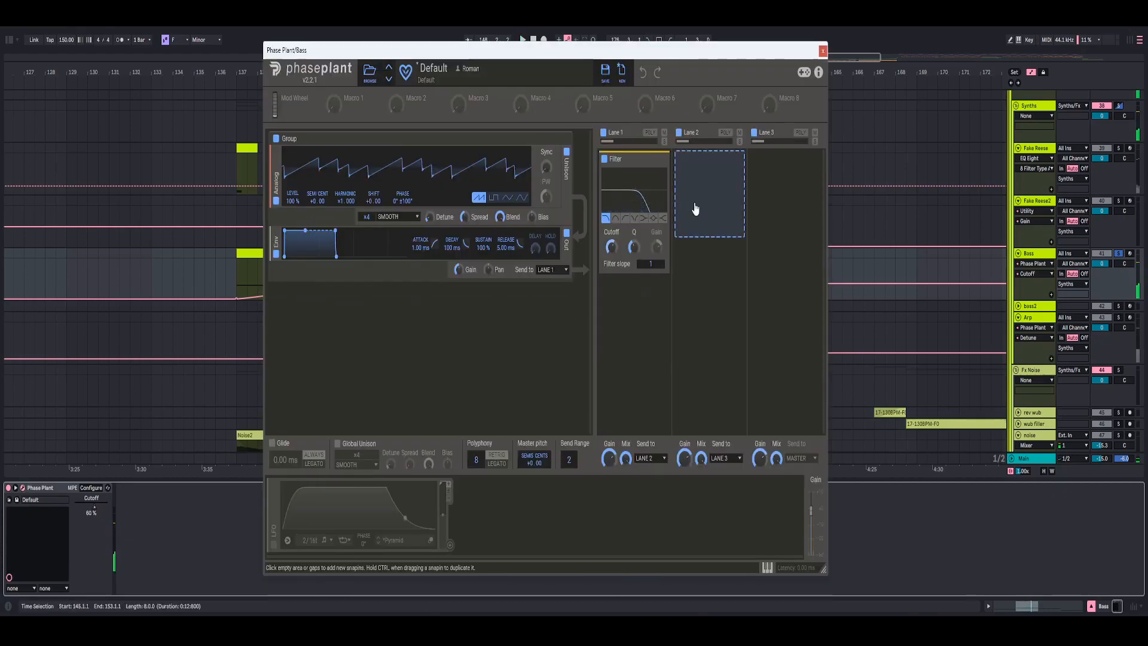
- Add a Shaper effect and a Disperser effect below it in Lane 2 of the Bass Phase Plant patch
{"action": "left_click", "coordinate": [716, 204]}
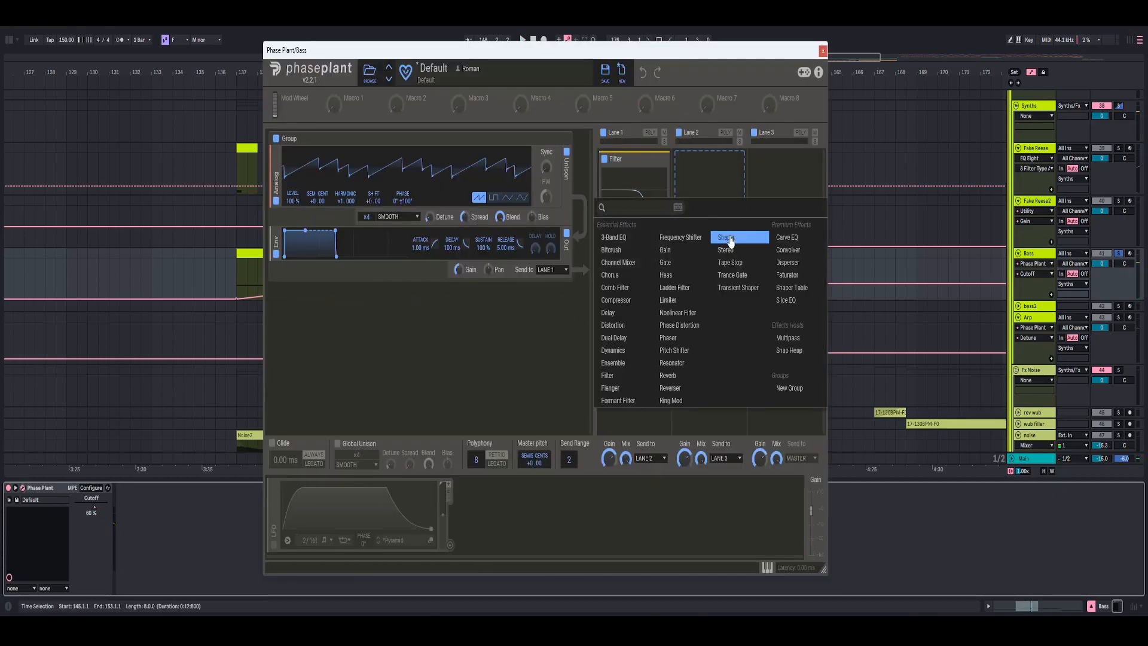
{"action": "left_click", "coordinate": [730, 239]}
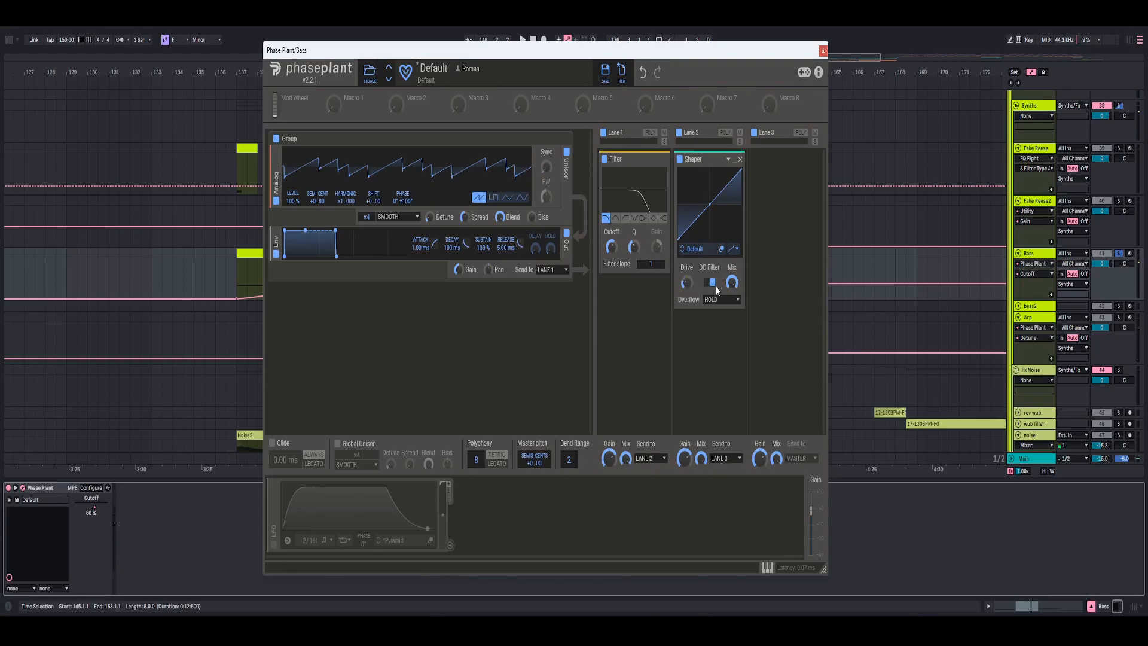
{"action": "left_click", "coordinate": [710, 353]}
{"action": "left_click", "coordinate": [796, 412]}
{"action": "scroll", "coordinate": [710, 385], "scroll_direction": "down", "scroll_amount": 3}
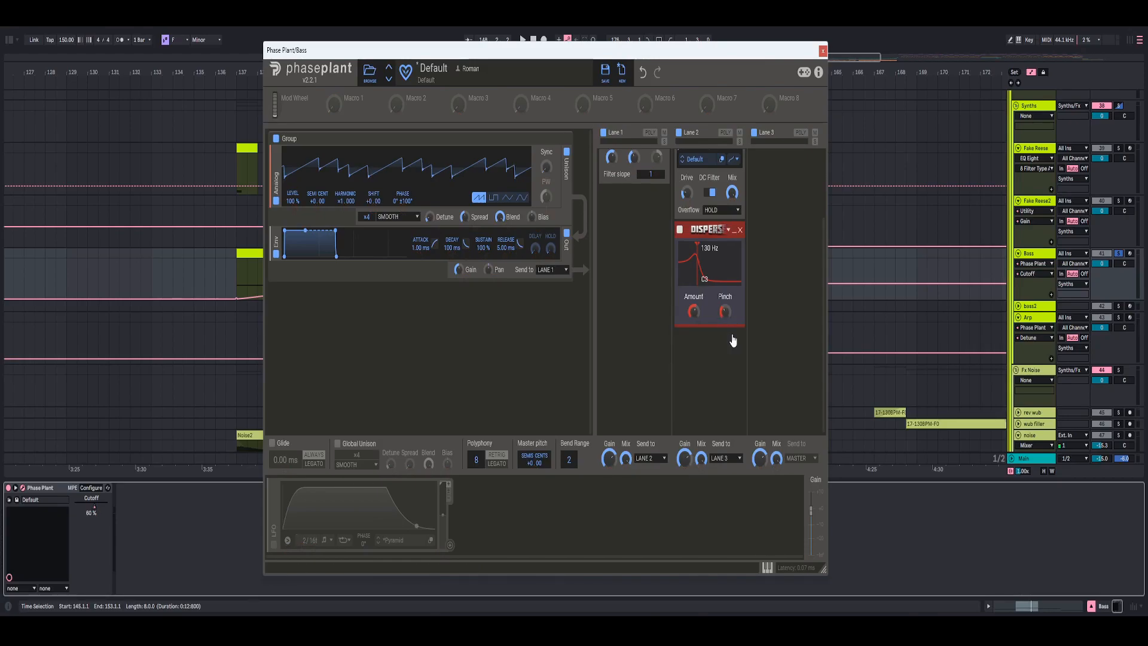
- Assign the Disperser's Amount to a free automation slot and switch on parameter configuration for the Bass track's Phase Plant device
{"action": "right_click", "coordinate": [696, 311]}
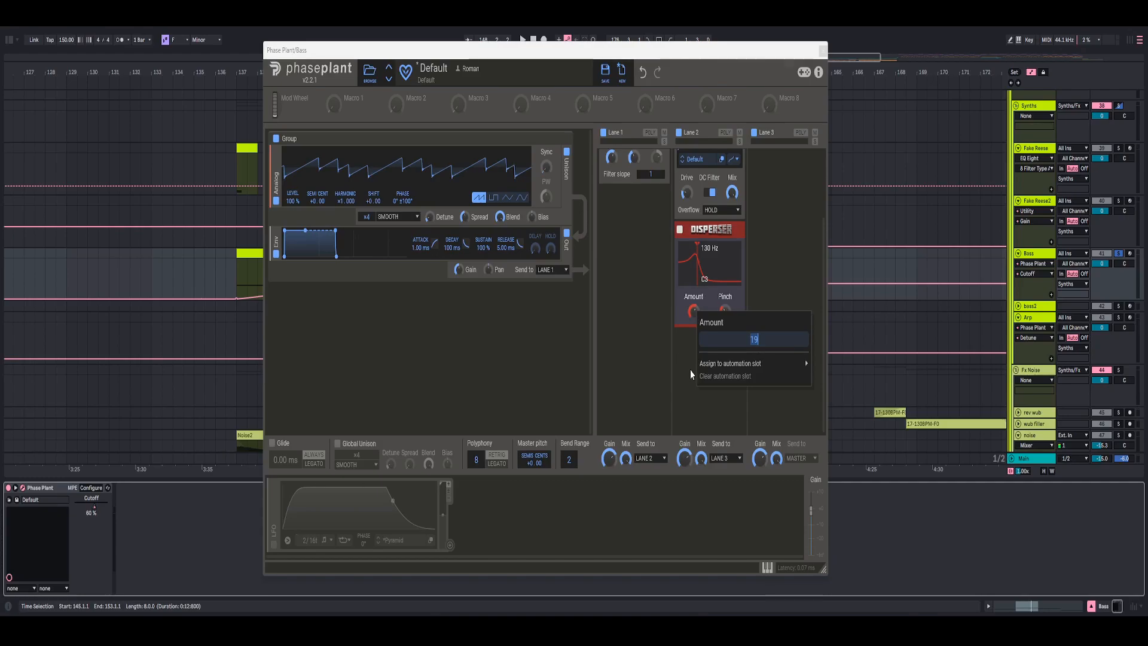
{"action": "mouse_move", "coordinate": [722, 370]}
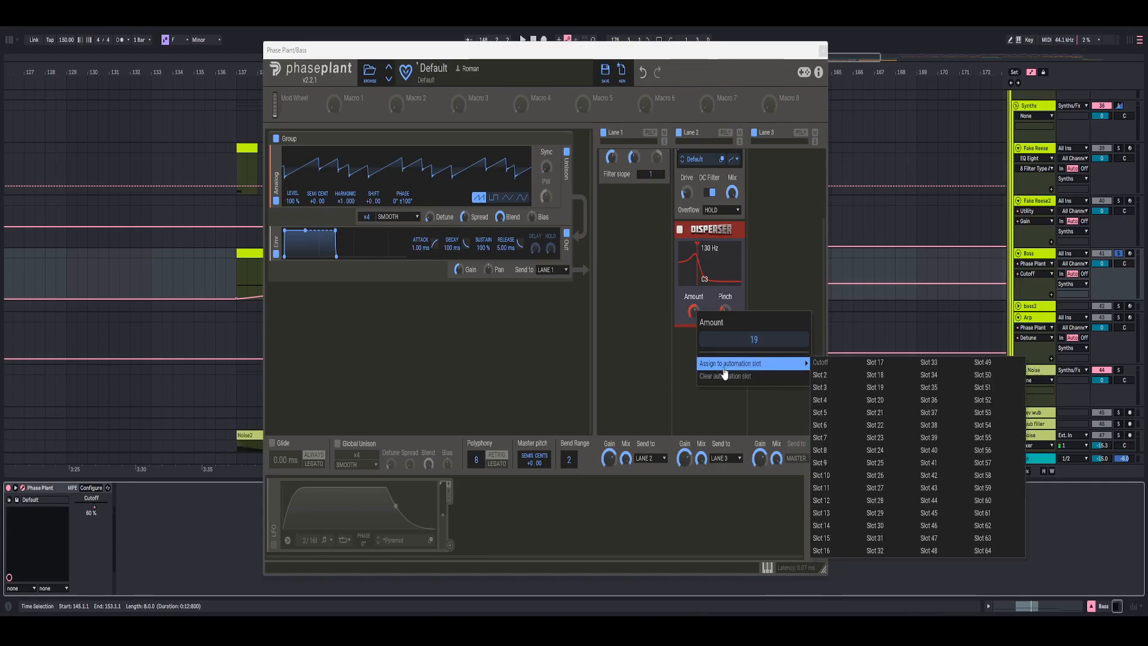
{"action": "left_click", "coordinate": [829, 381]}
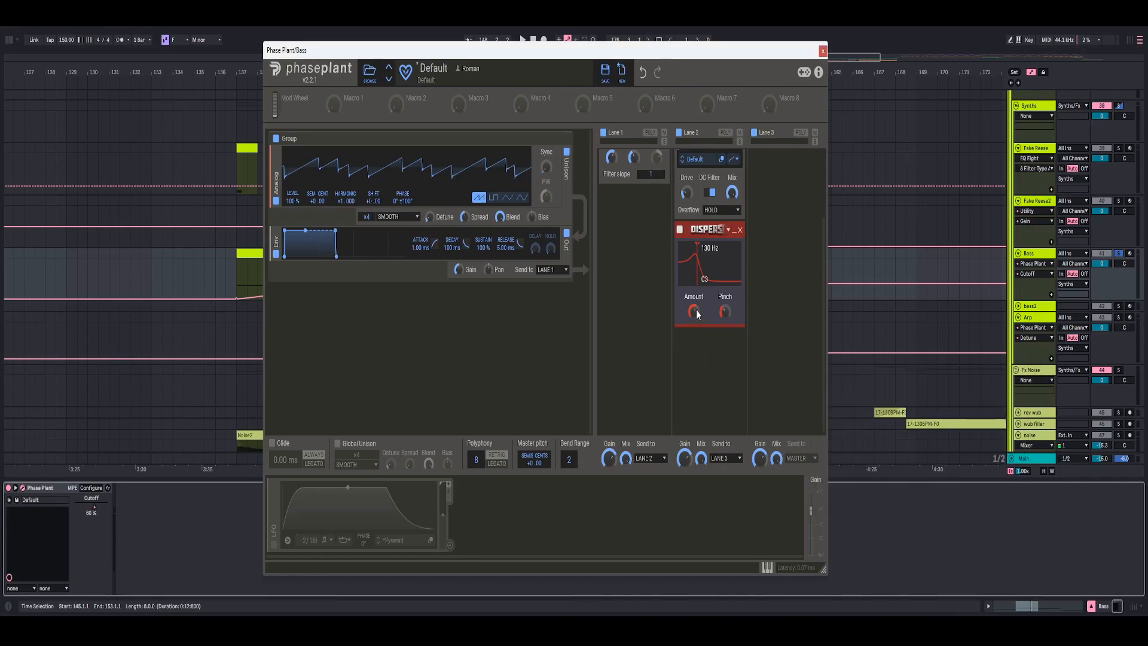
{"action": "right_click", "coordinate": [694, 310]}
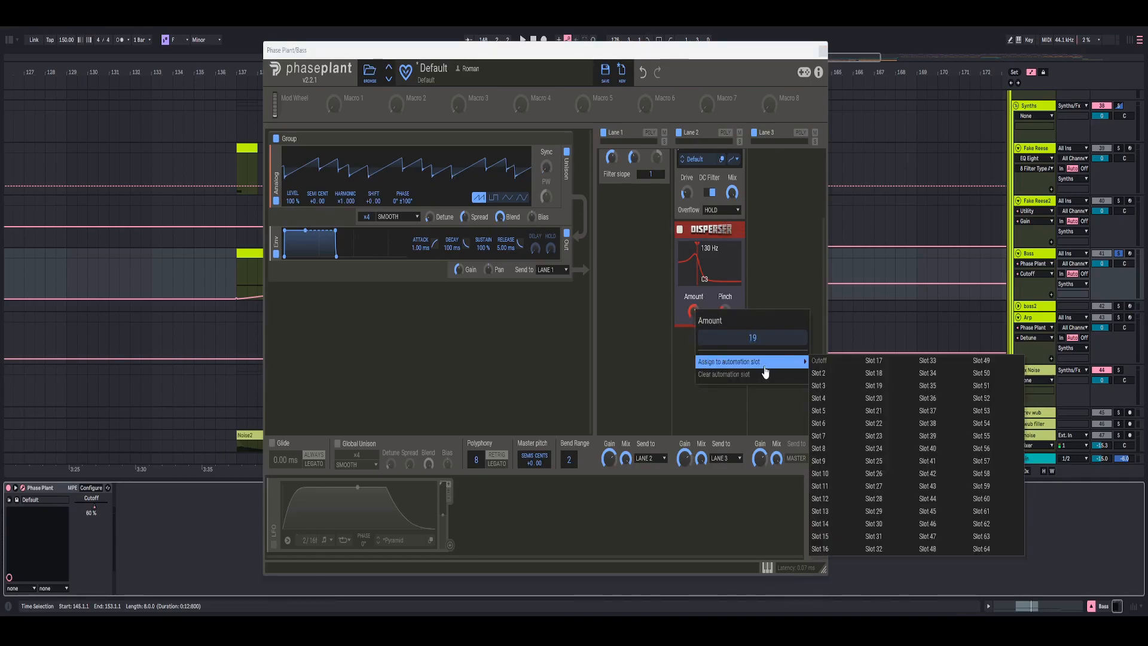
{"action": "left_click", "coordinate": [827, 379]}
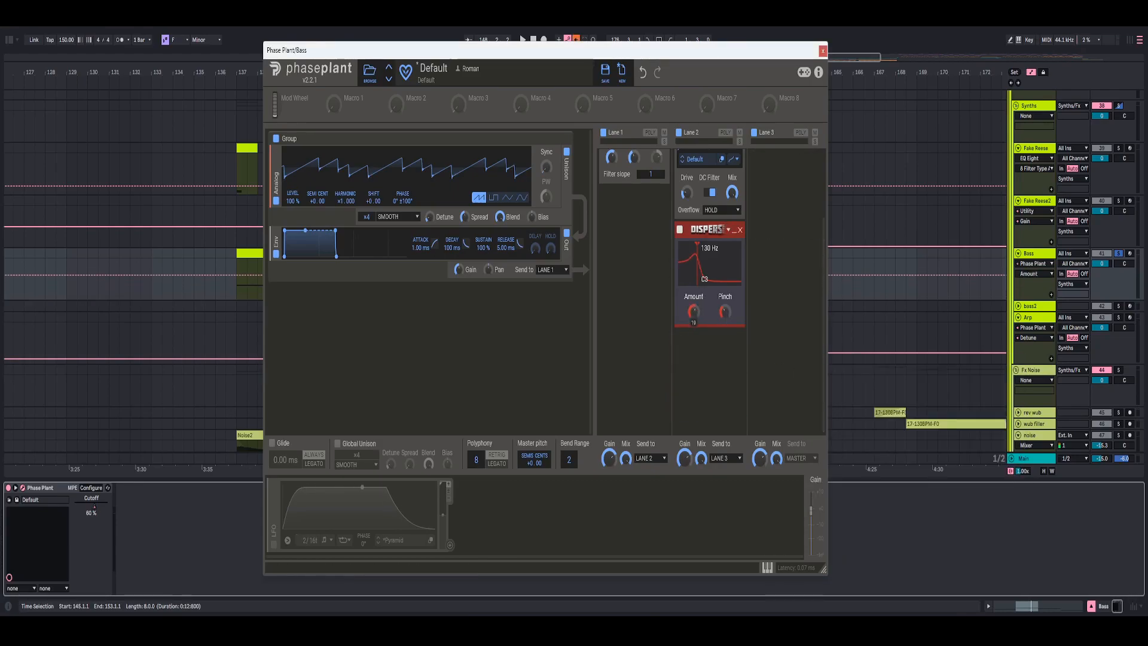
{"action": "left_click", "coordinate": [91, 489]}
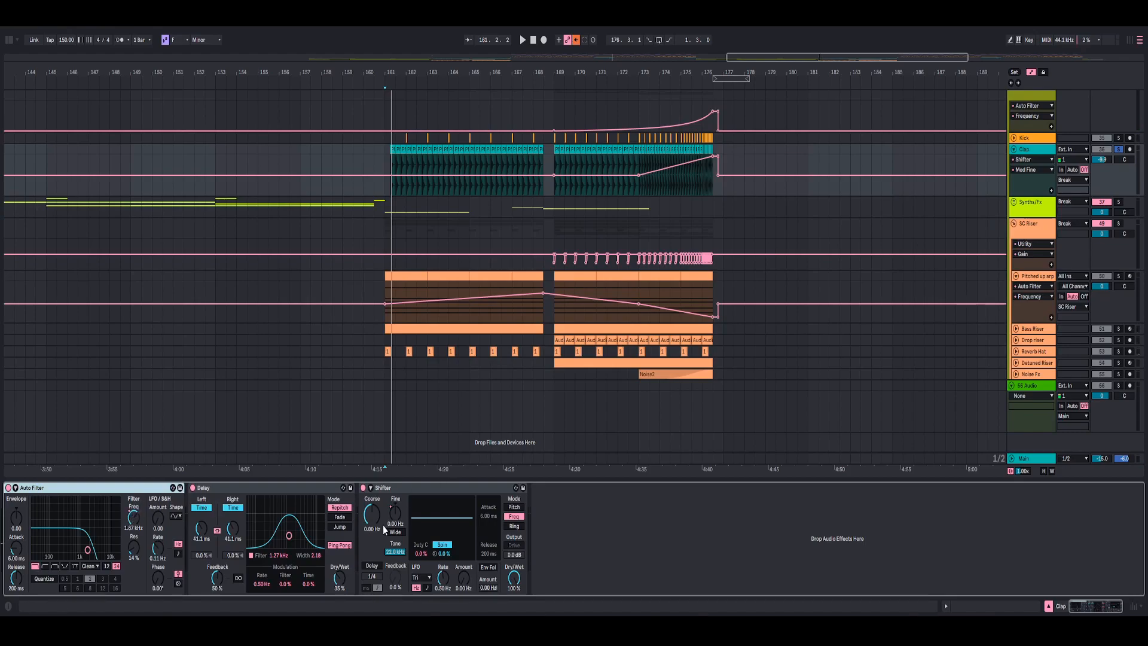
- Unsolo the Clap track during playback from bar 161 and expand the Synths/Fx group
{"action": "key", "text": "space"}
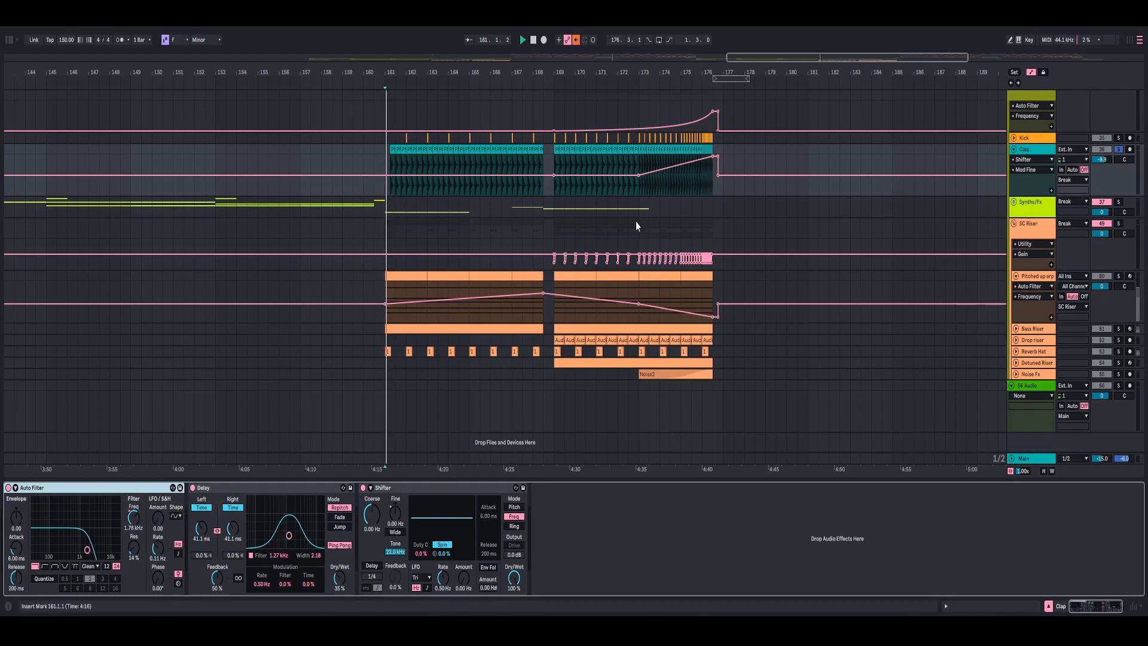
{"action": "left_click", "coordinate": [1118, 150]}
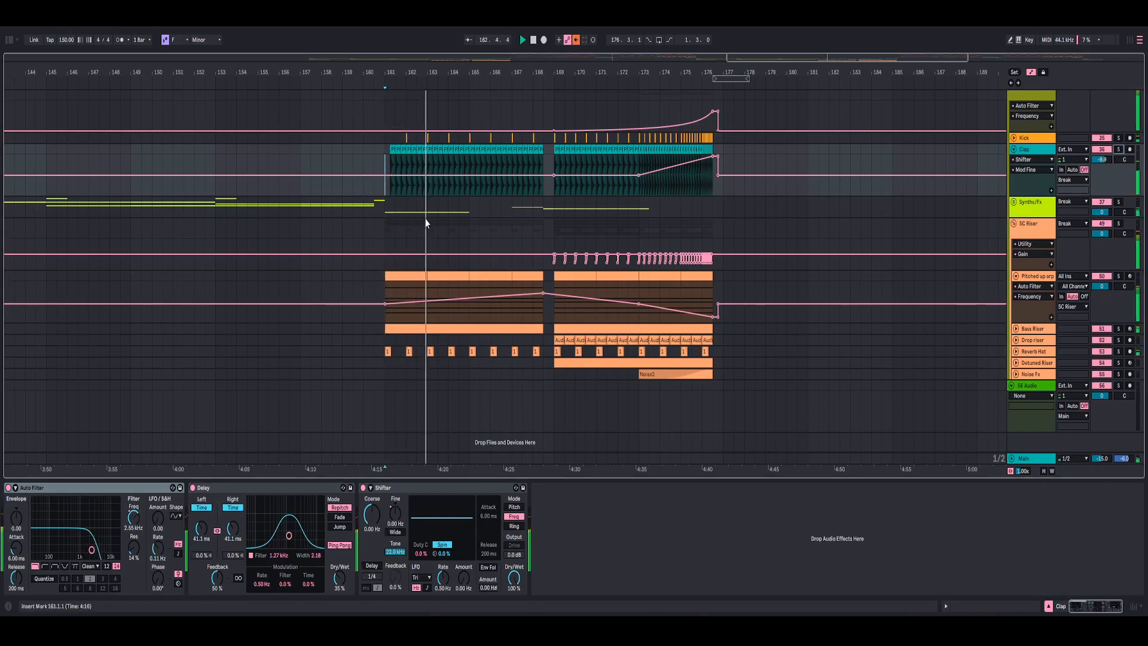
{"action": "left_click", "coordinate": [1016, 207]}
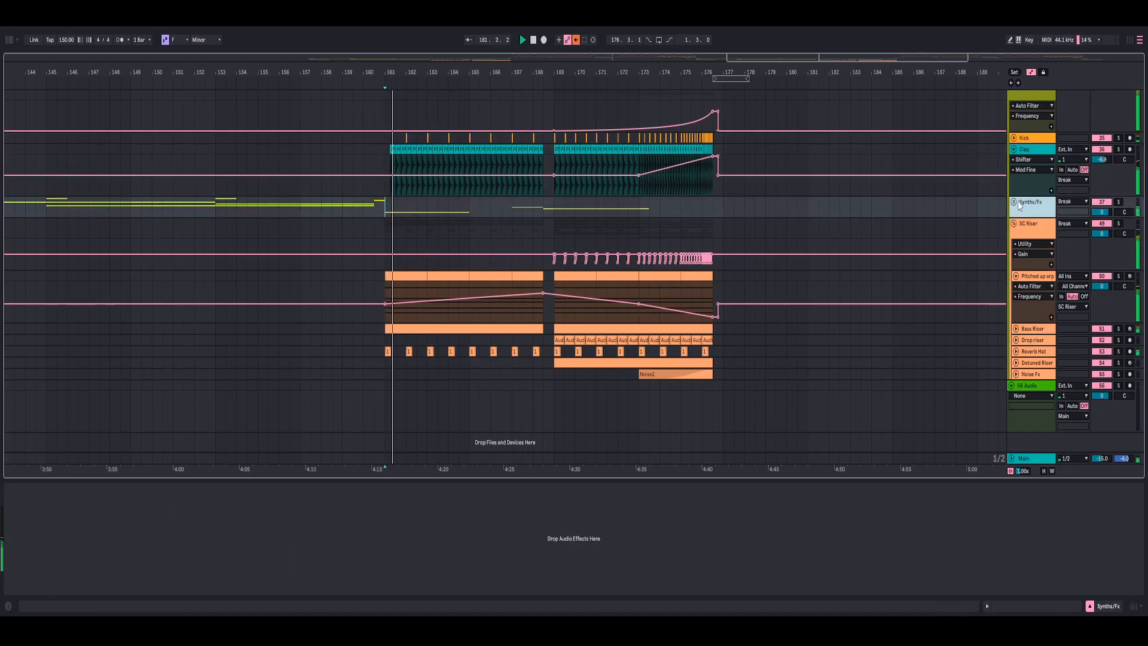
{"action": "left_click", "coordinate": [1014, 202]}
{"action": "scroll", "coordinate": [482, 331], "scroll_direction": "down", "scroll_amount": 6}
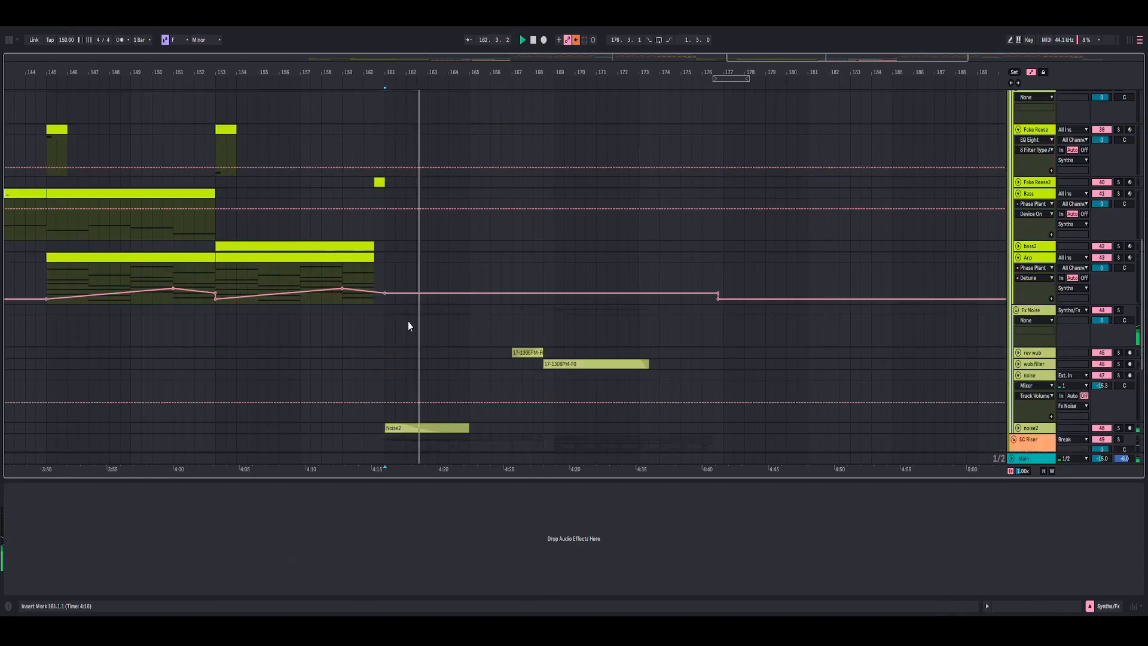
{"action": "scroll", "coordinate": [543, 335], "scroll_direction": "up", "scroll_amount": 5}
- Select the Fake Reese2 clip at bar 160.3 and play from it while viewing the noise and riser tracks
{"action": "left_click", "coordinate": [379, 287]}
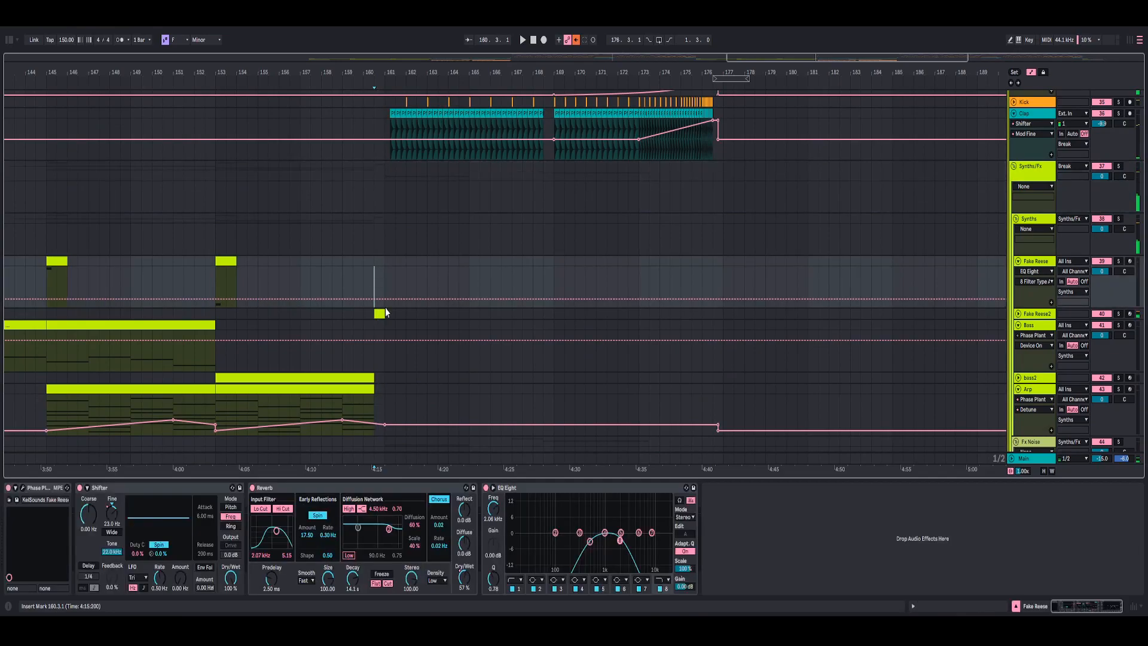
{"action": "left_click", "coordinate": [380, 312]}
{"action": "scroll", "coordinate": [398, 257], "scroll_direction": "up", "scroll_amount": 3}
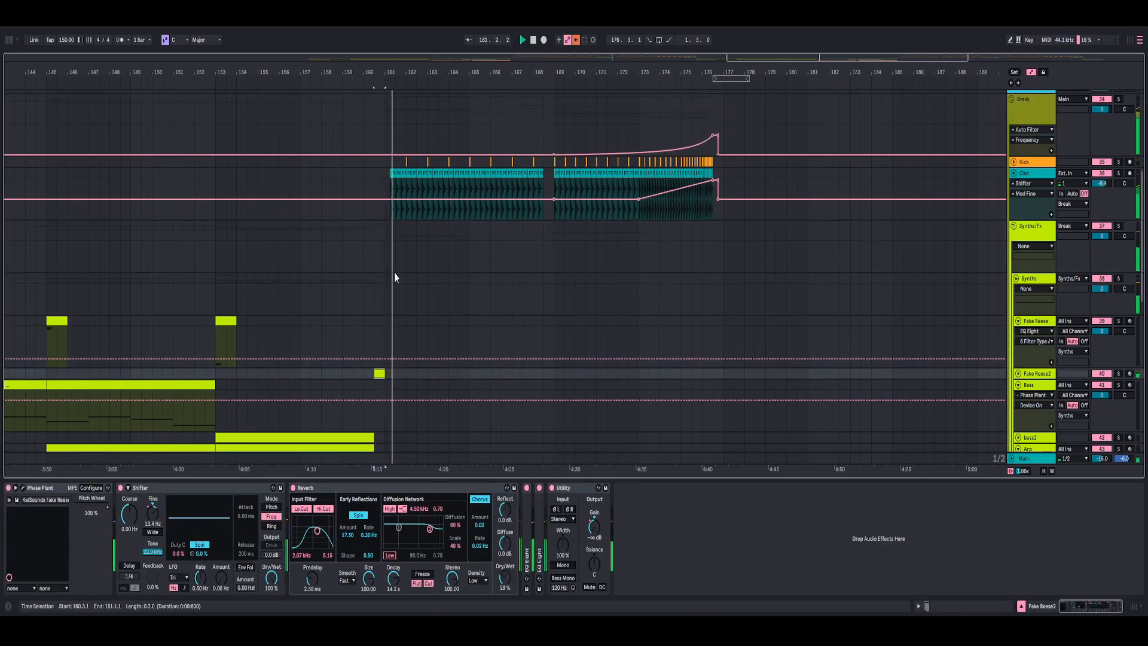
{"action": "scroll", "coordinate": [717, 223], "scroll_direction": "down", "scroll_amount": 10}
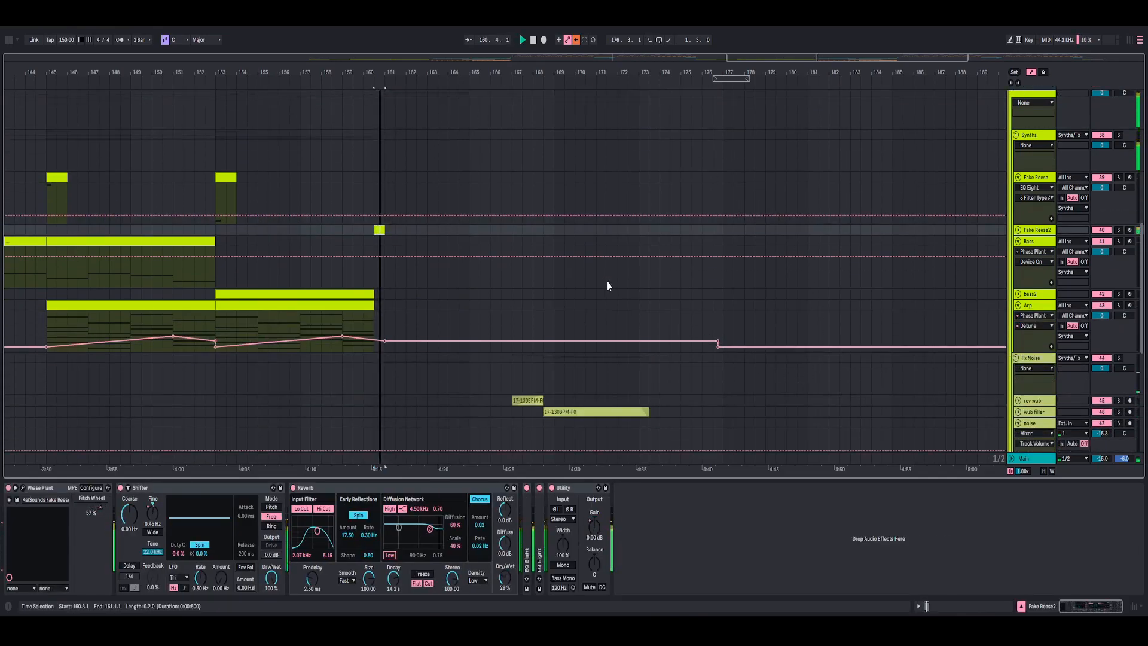
{"action": "key", "text": "space"}
{"action": "scroll", "coordinate": [837, 371], "scroll_direction": "down", "scroll_amount": 6}
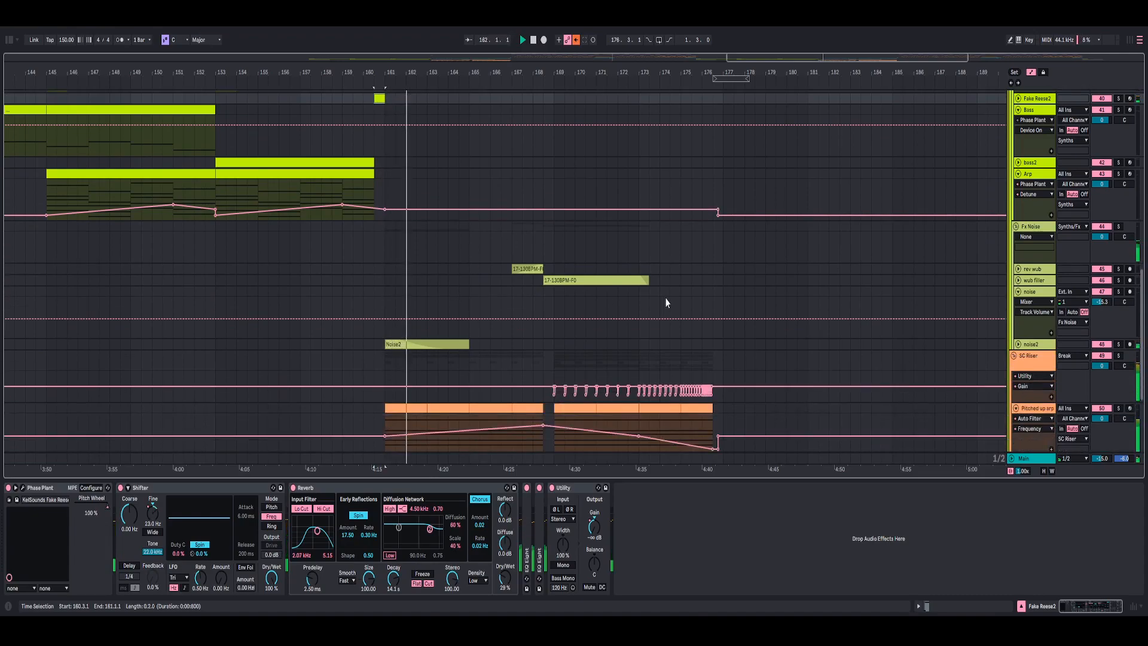
{"action": "scroll", "coordinate": [490, 269], "scroll_direction": "down", "scroll_amount": 2}
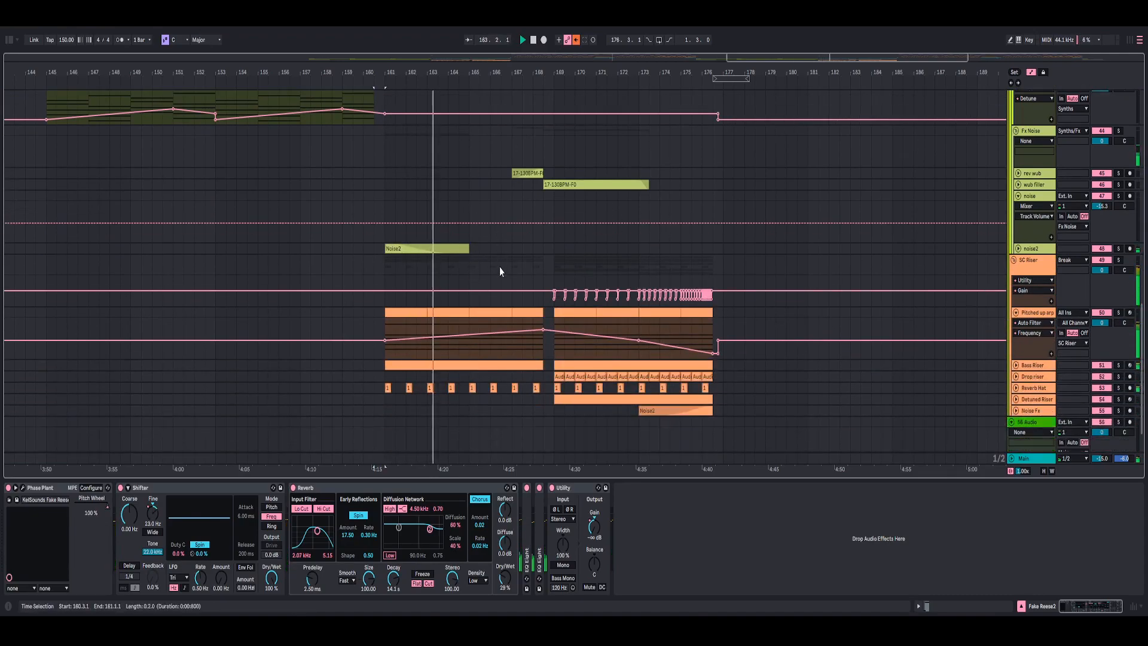
- Play the rev wub and wub filler clips from bar 167 with the timeline enlarged around them
{"action": "left_click", "coordinate": [512, 205]}
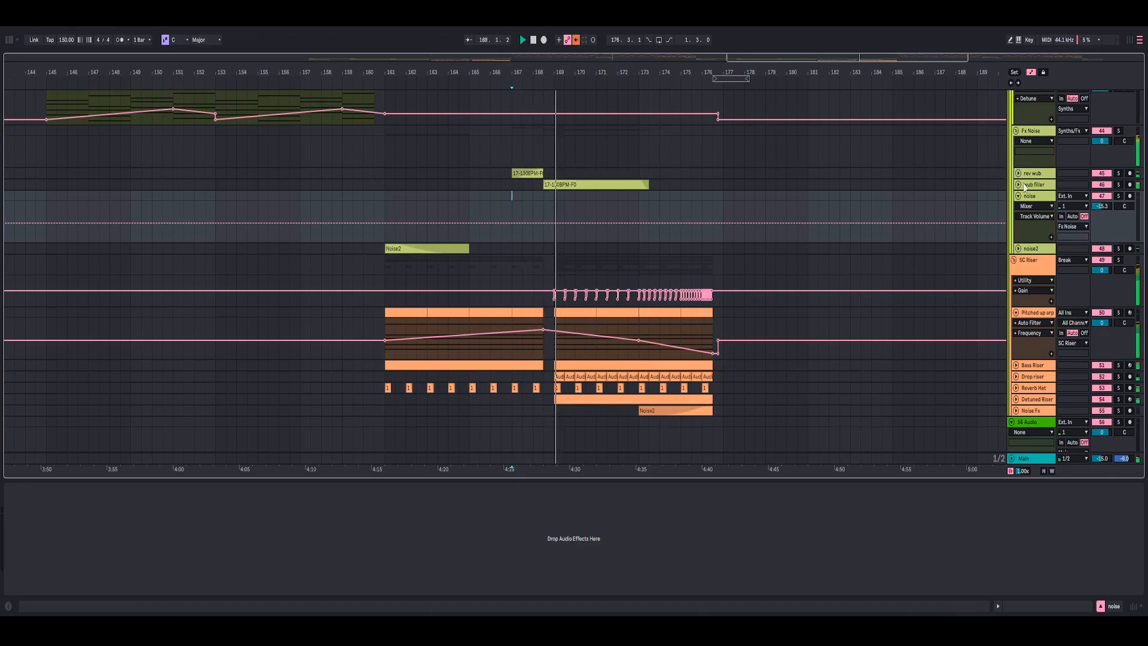
{"action": "left_click", "coordinate": [512, 186]}
{"action": "key", "text": "space"}
{"action": "key", "text": "space"}
{"action": "left_click_drag", "start_coordinate": [547, 73], "coordinate": [547, 123]}
{"action": "scroll", "coordinate": [1015, 213], "scroll_direction": "up", "scroll_amount": 2}
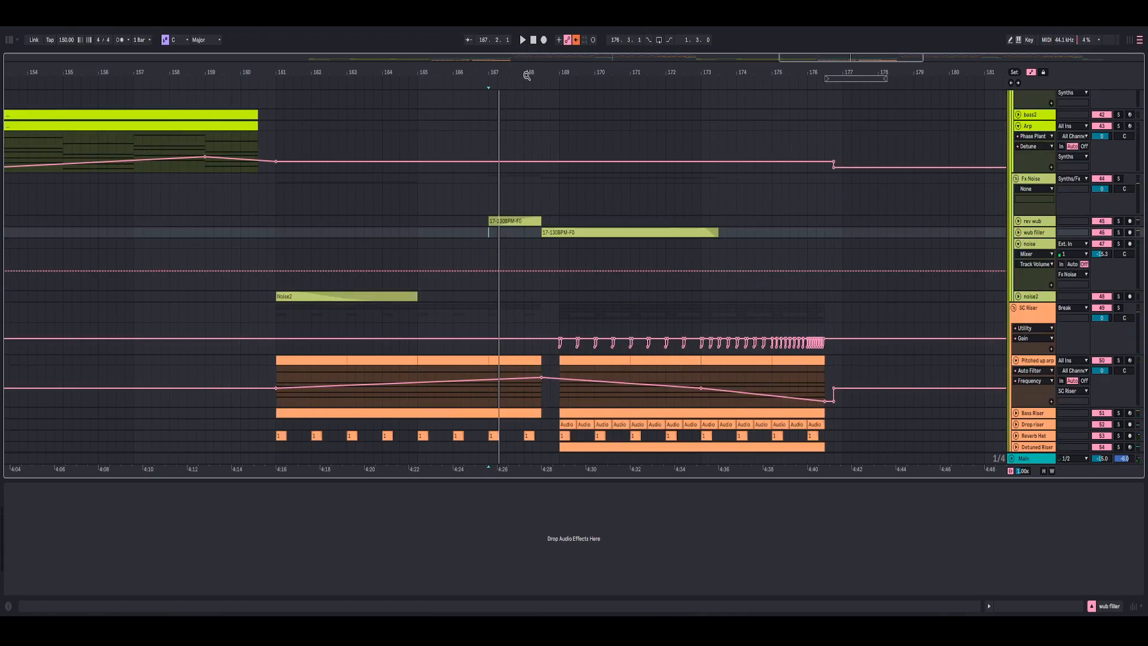
{"action": "left_click_drag", "start_coordinate": [526, 75], "coordinate": [538, 149]}
{"action": "key", "text": "space"}
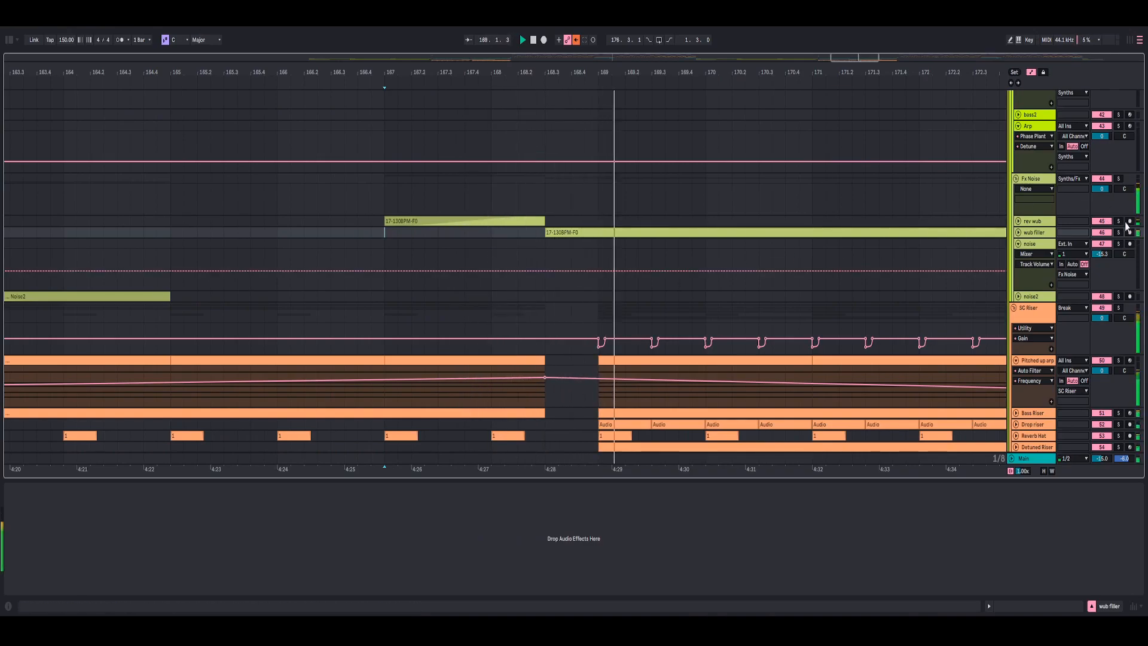
{"action": "key", "text": "space"}
- Play the wub filler clip from bar 168.3 with the Fx Noise group soloed
{"action": "left_click", "coordinate": [467, 263]}
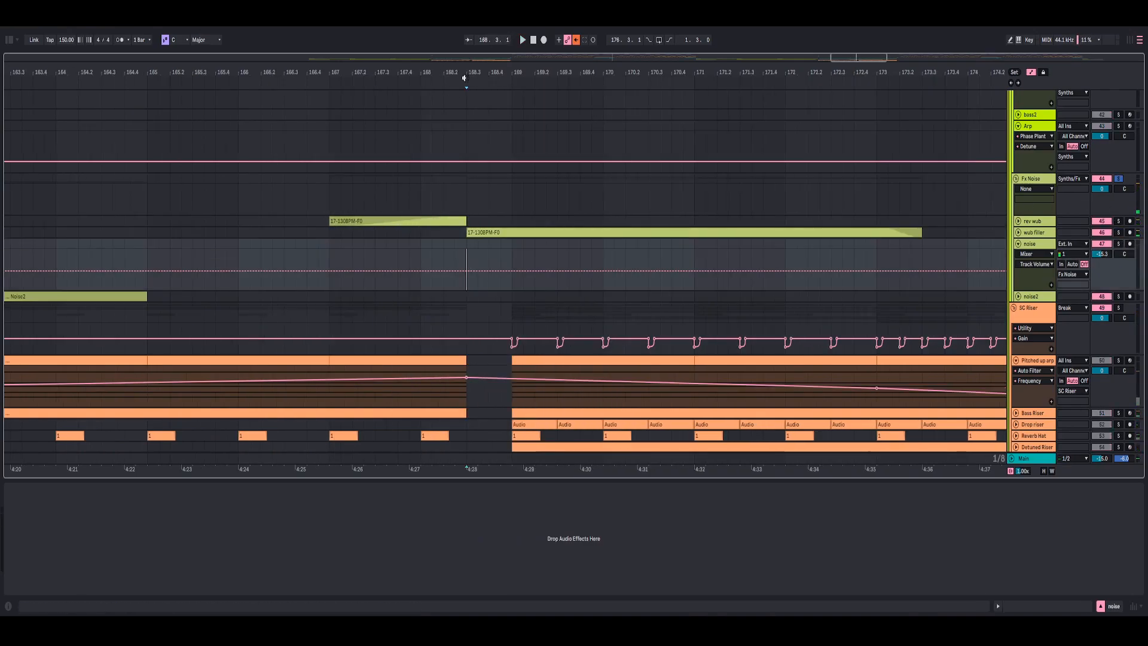
{"action": "left_click_drag", "start_coordinate": [510, 73], "coordinate": [459, 82]}
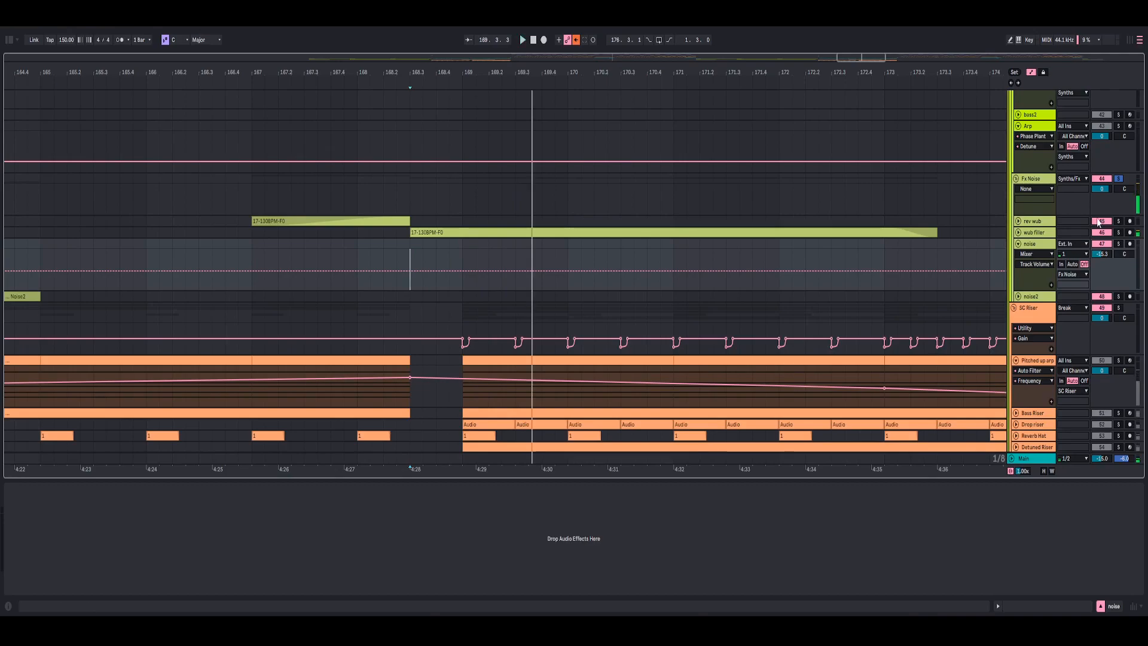
{"action": "key", "text": "space"}
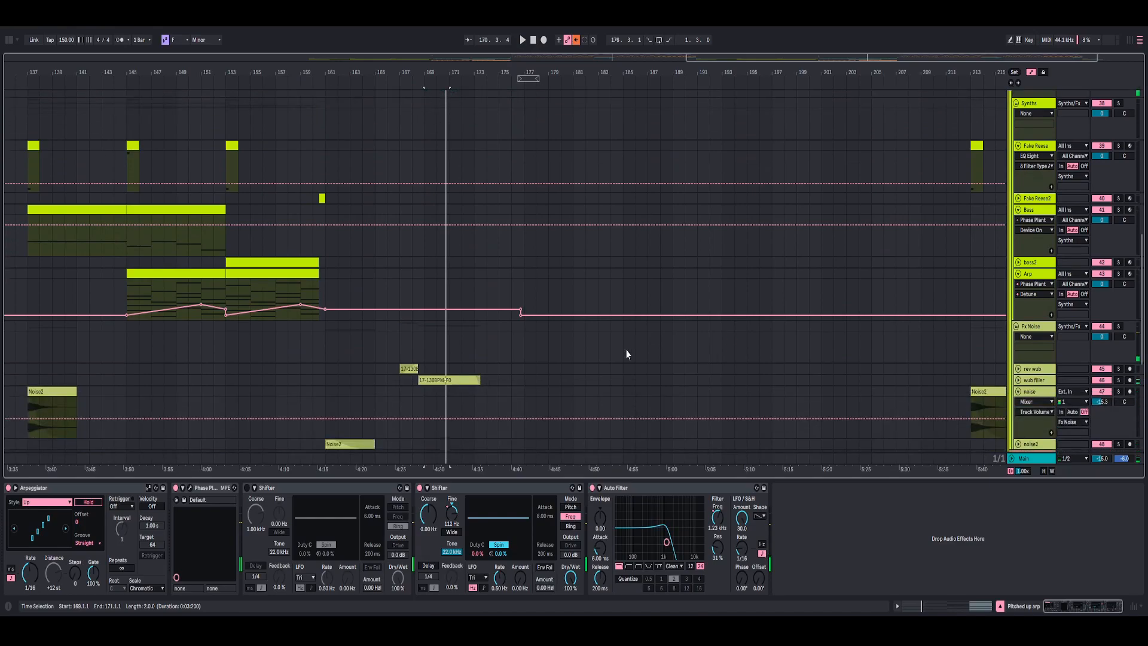
- Expand the Detuned Riser track in the SC Riser group
{"action": "scroll", "coordinate": [628, 353], "scroll_direction": "down", "scroll_amount": 3}
{"action": "scroll", "coordinate": [461, 292], "scroll_direction": "down", "scroll_amount": 5}
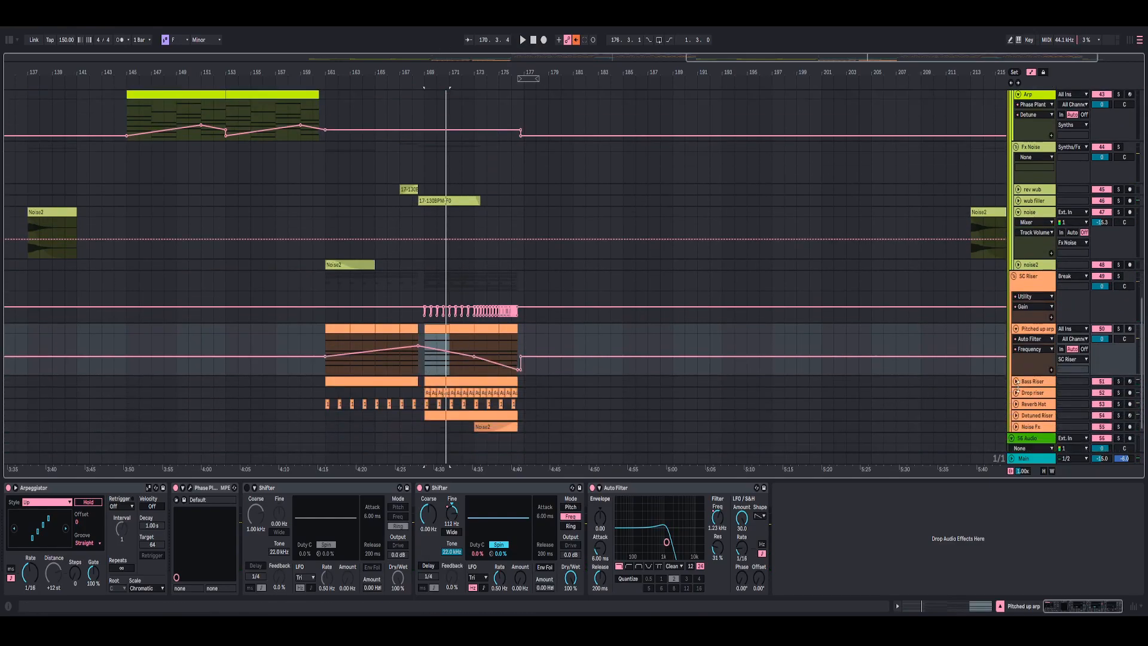
{"action": "scroll", "coordinate": [1017, 388], "scroll_direction": "down", "scroll_amount": 1}
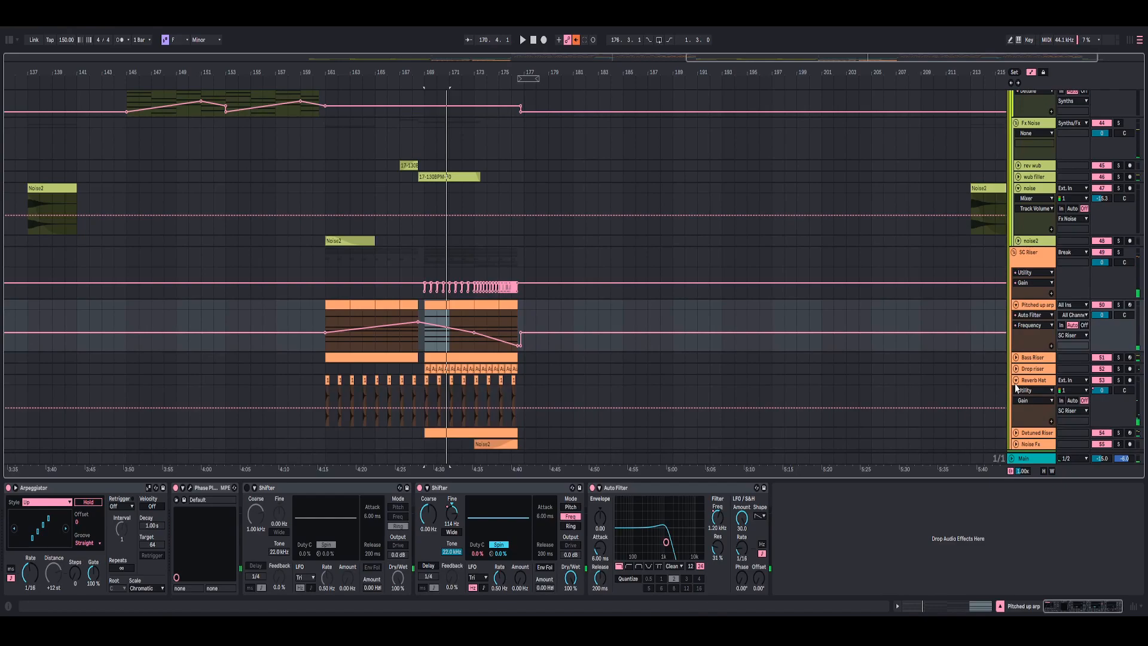
{"action": "left_click", "coordinate": [1017, 392]}
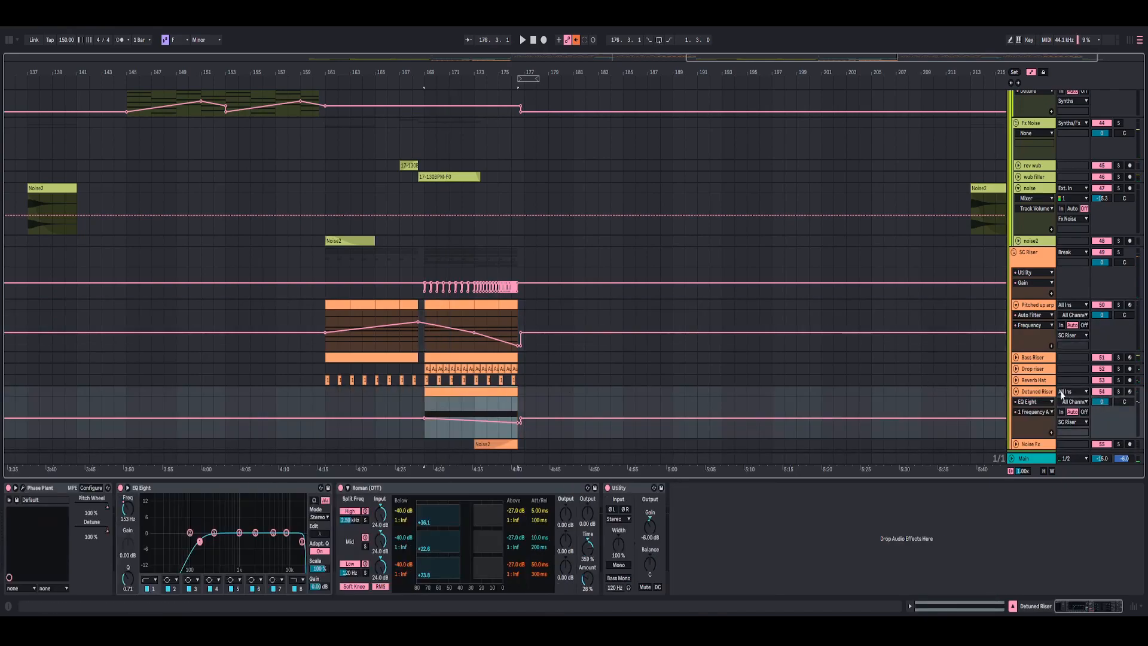
- Solo the Detuned Riser track and show its Phase Plant patch
{"action": "scroll", "coordinate": [1062, 395], "scroll_direction": "down", "scroll_amount": 2}
{"action": "left_click", "coordinate": [1118, 355]}
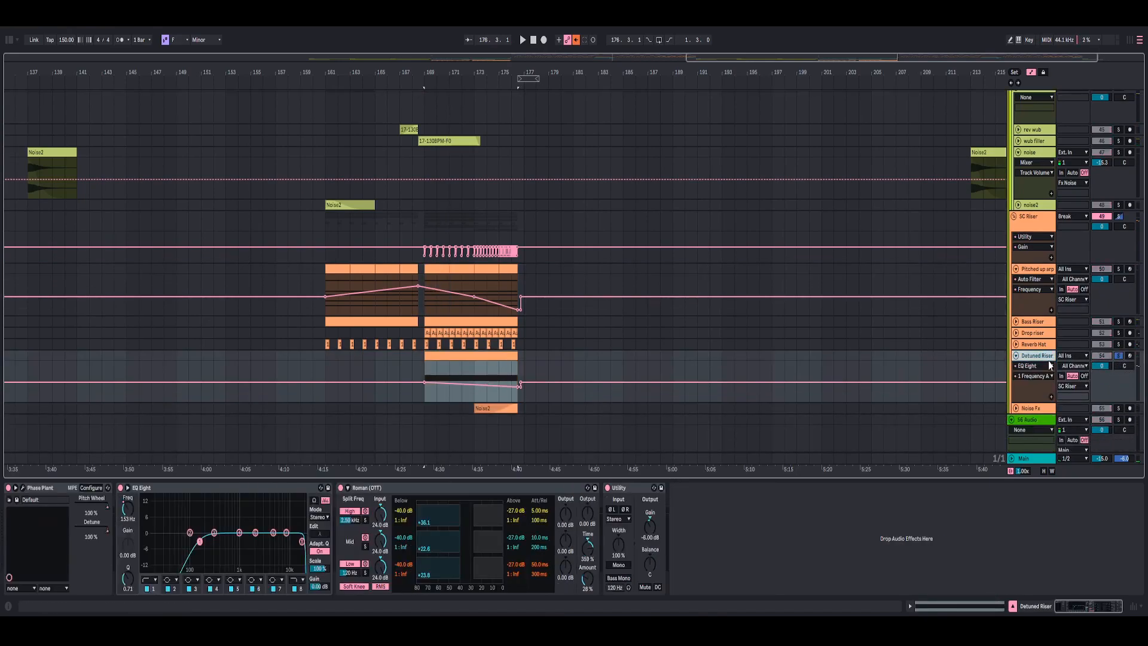
{"action": "left_click", "coordinate": [22, 488]}
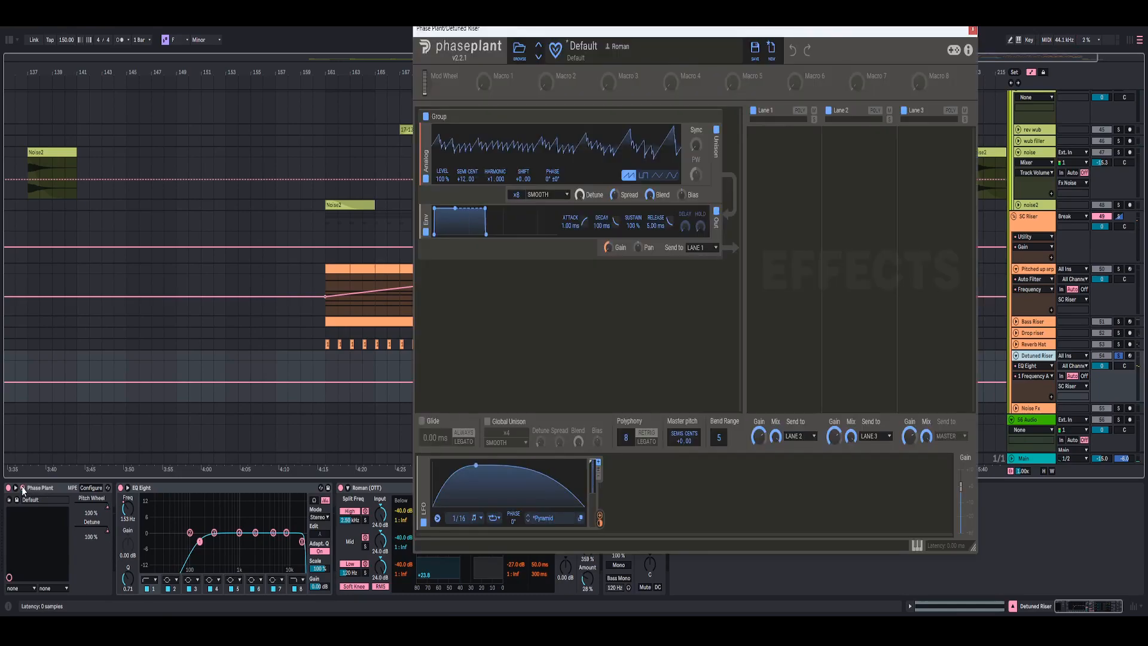
{"action": "left_click_drag", "start_coordinate": [714, 37], "coordinate": [500, 25]}
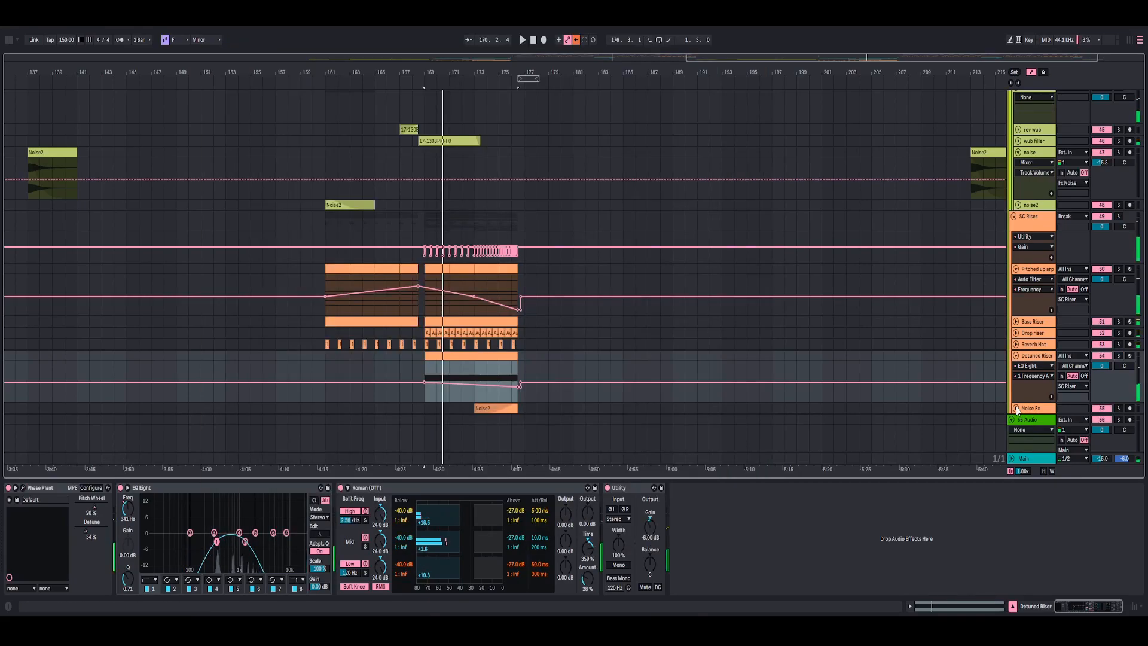
- Expand the Noise Fx track and select its Noise2 clip starting at bar 173
{"action": "left_click", "coordinate": [1018, 408]}
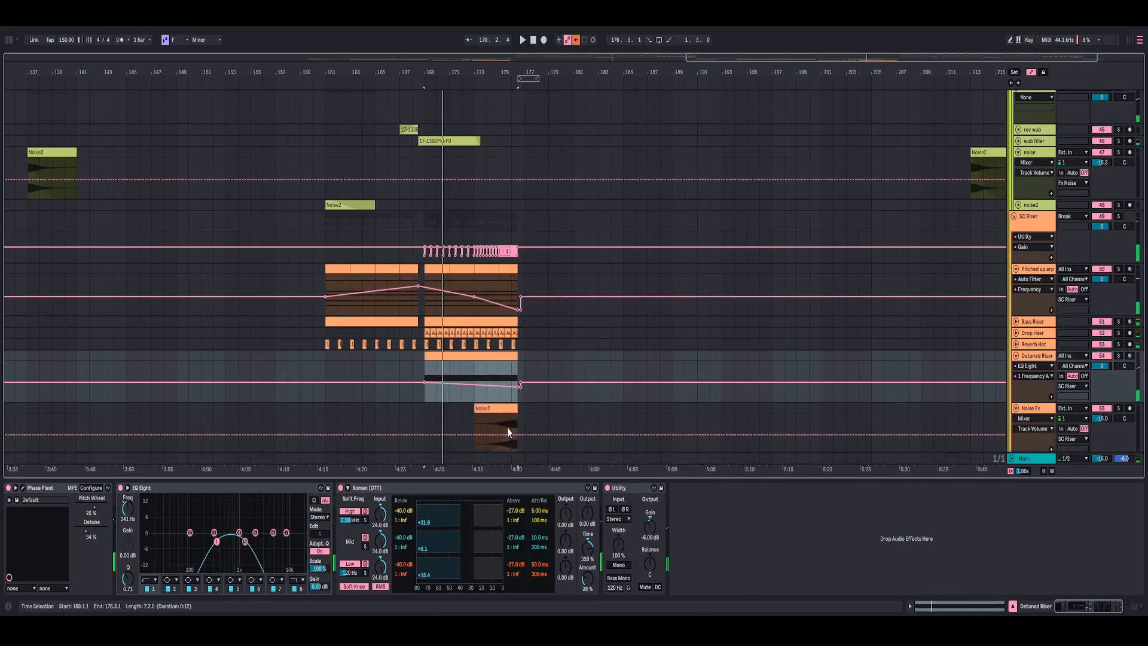
{"action": "left_click", "coordinate": [502, 408]}
{"action": "left_click", "coordinate": [502, 409]}
{"action": "left_click_drag", "start_coordinate": [513, 73], "coordinate": [513, 107]}
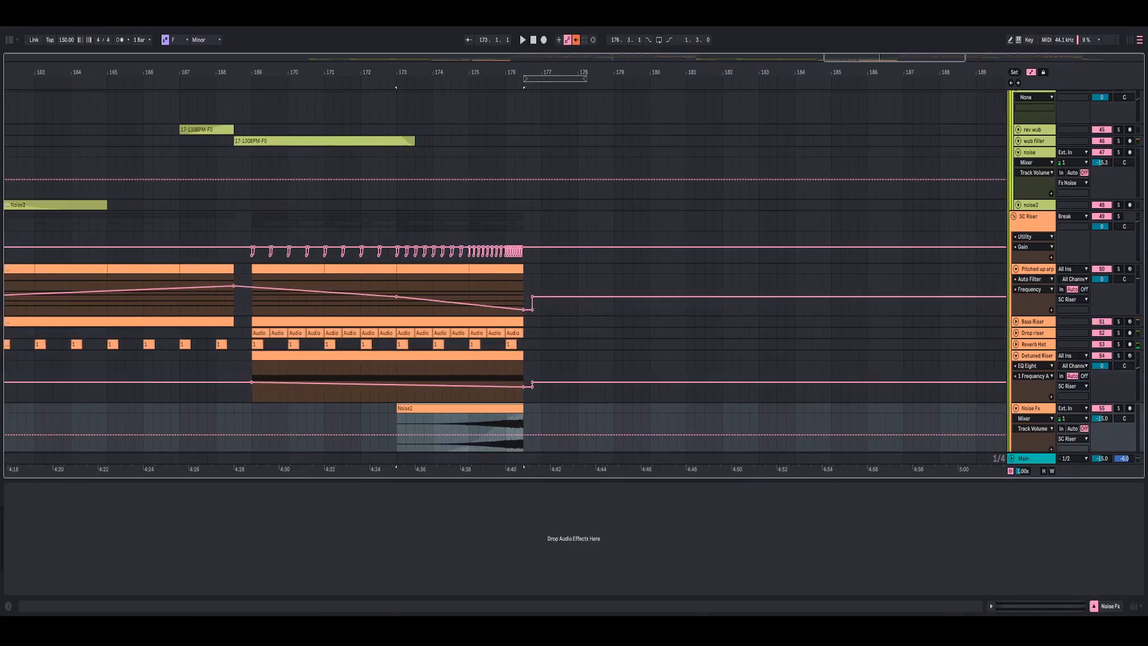
- Play the riser layers from the start of the Noise2 clip at bar 173 to the end of the build-up
{"action": "key", "text": "space"}
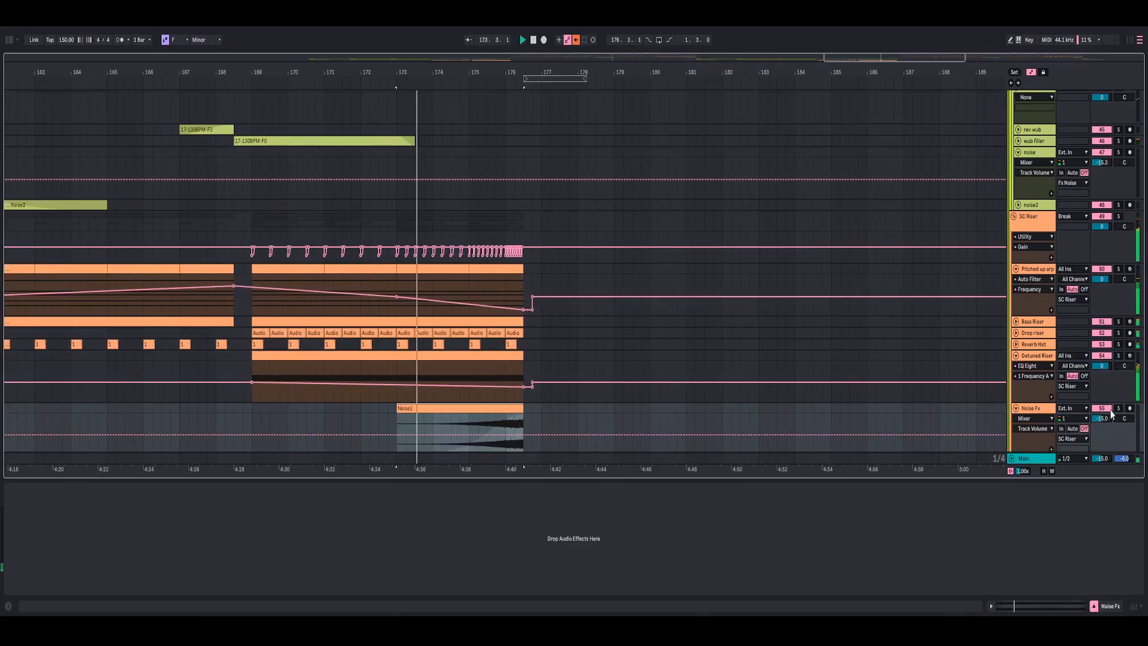
{"action": "scroll", "coordinate": [622, 338], "scroll_direction": "up", "scroll_amount": 2}
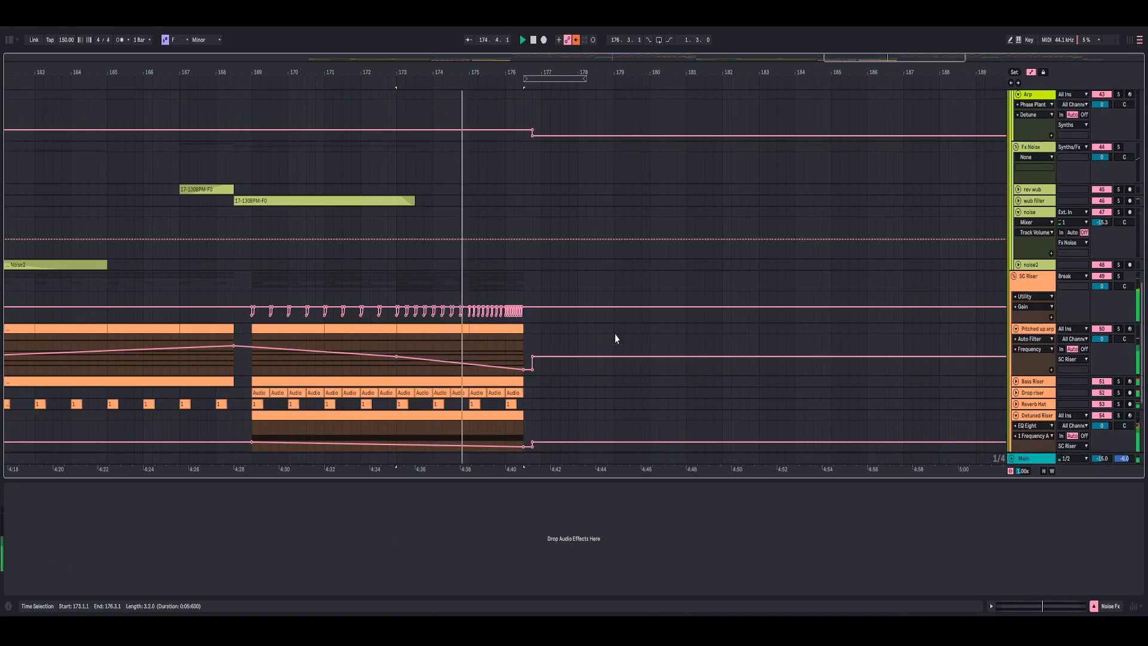
{"action": "scroll", "coordinate": [616, 334], "scroll_direction": "down", "scroll_amount": 4}
{"action": "scroll", "coordinate": [605, 344], "scroll_direction": "down", "scroll_amount": 1}
{"action": "scroll", "coordinate": [605, 343], "scroll_direction": "up", "scroll_amount": 2}
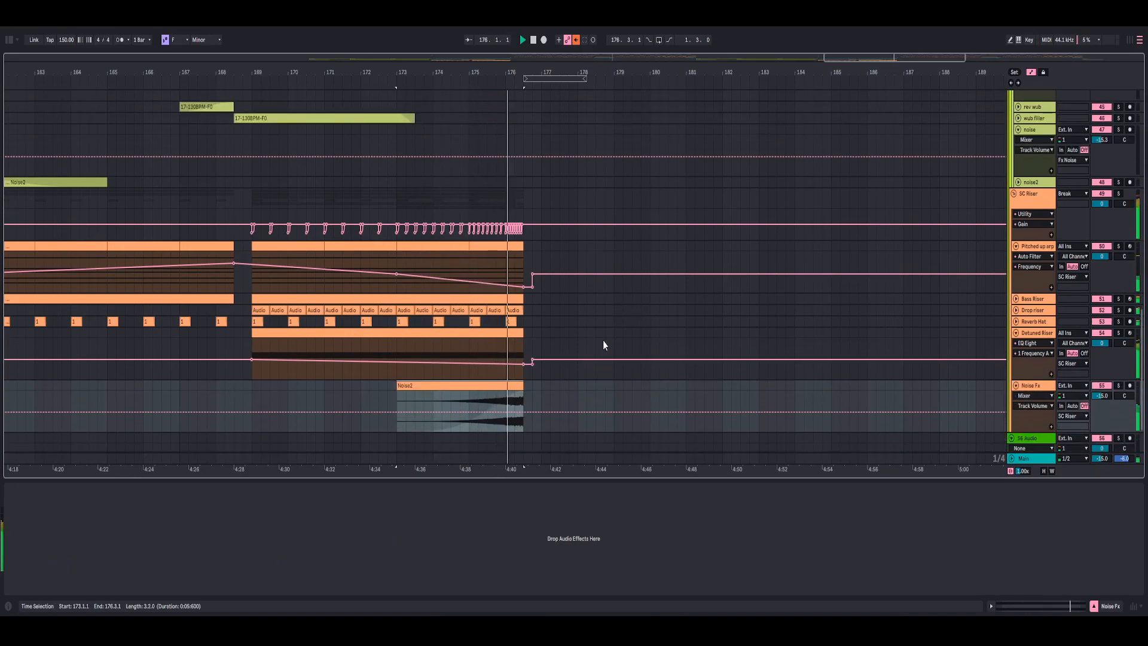
{"action": "key", "text": "space"}
- Unfold and solo the Drop riser track, then audition its clips from bar 169
{"action": "left_click", "coordinate": [1031, 311]}
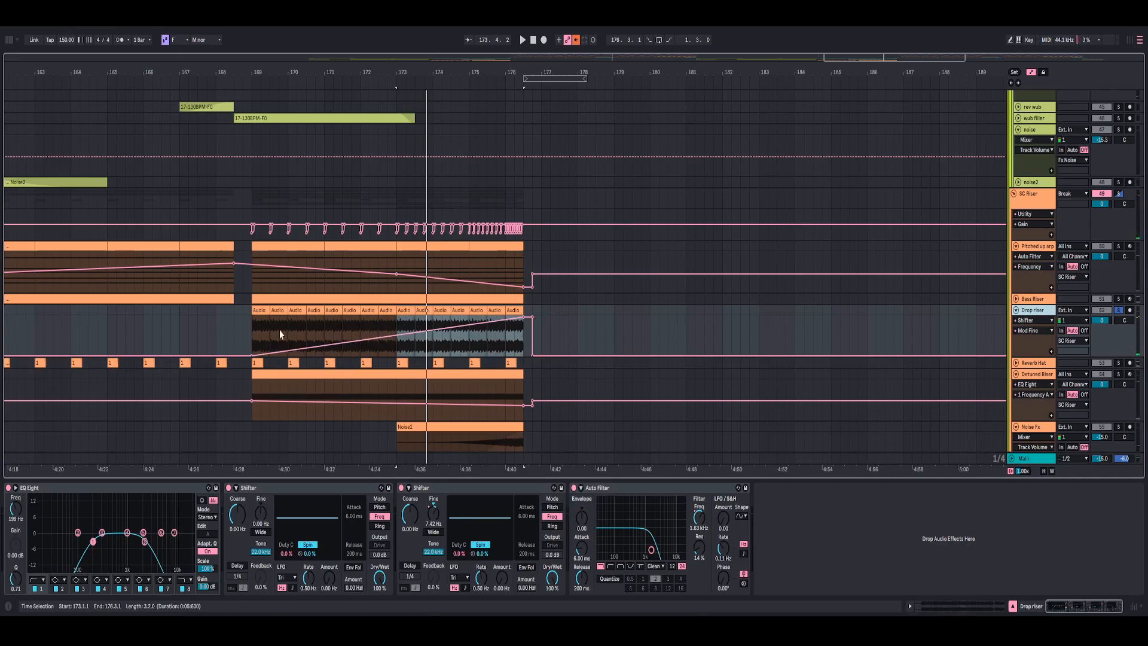
{"action": "left_click", "coordinate": [255, 328]}
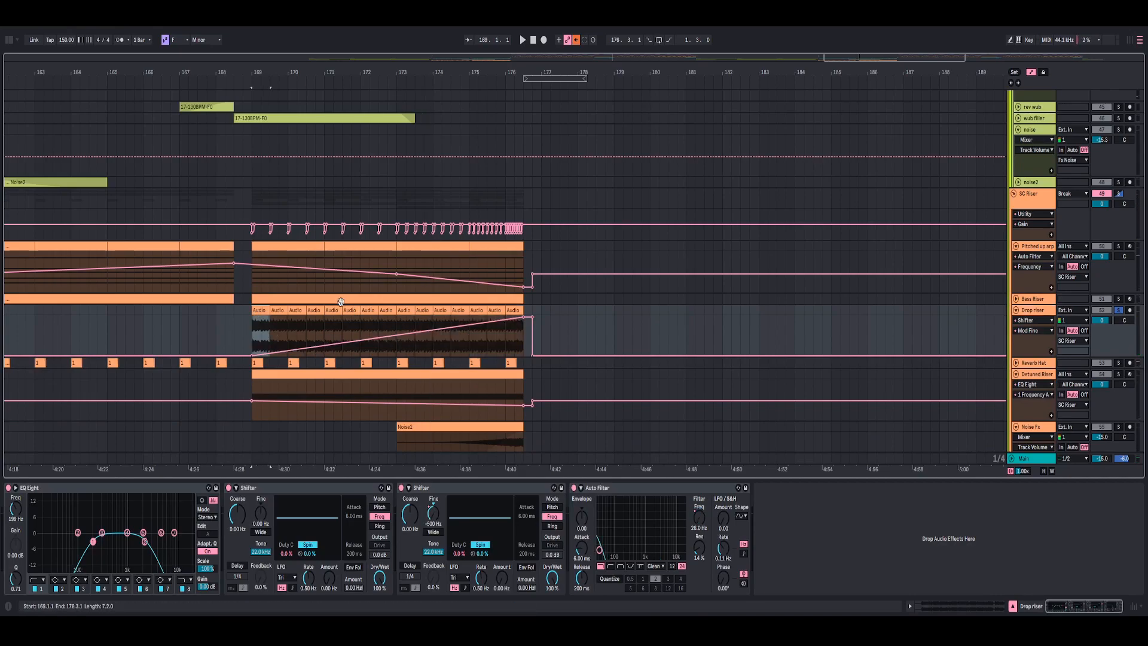
{"action": "key", "text": "space"}
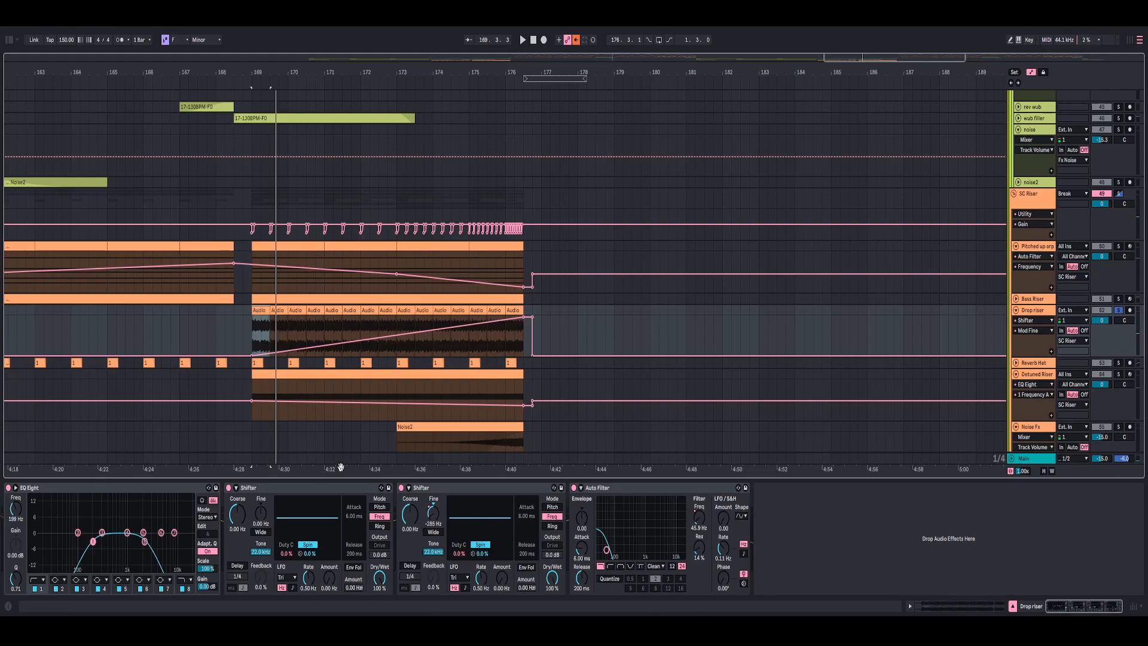
- Delete the first Shifter from the Drop riser's effect chain
{"action": "left_click", "coordinate": [325, 489]}
{"action": "key", "text": "Delete"}
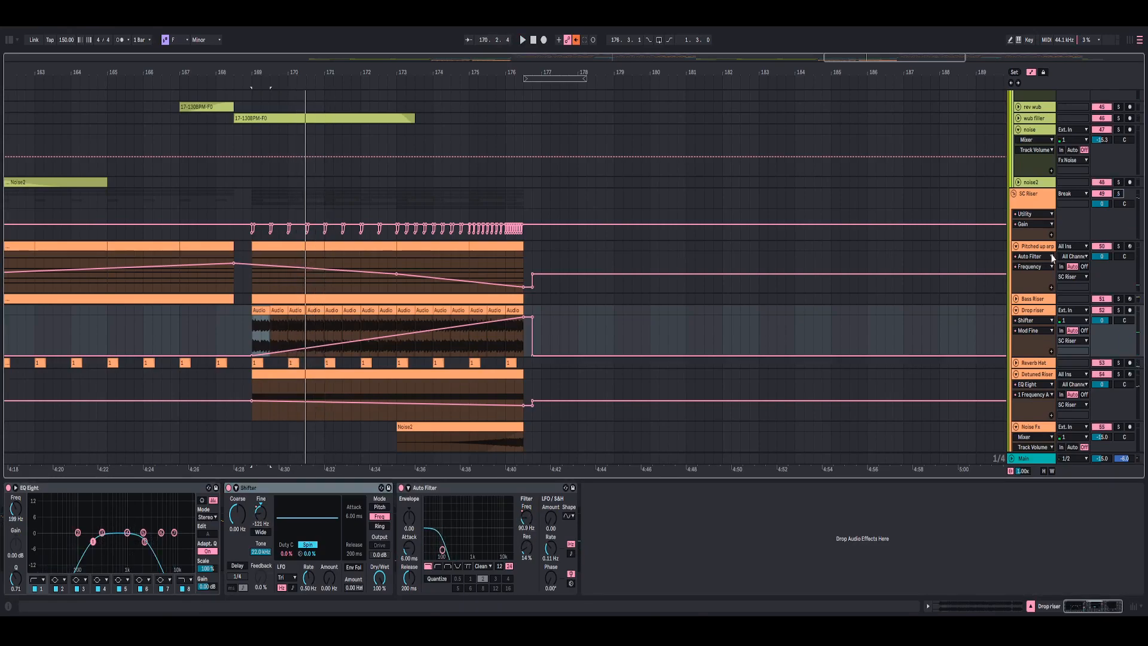
- Play the full build-up with no track soloed and the device view hidden
{"action": "key", "text": "space"}
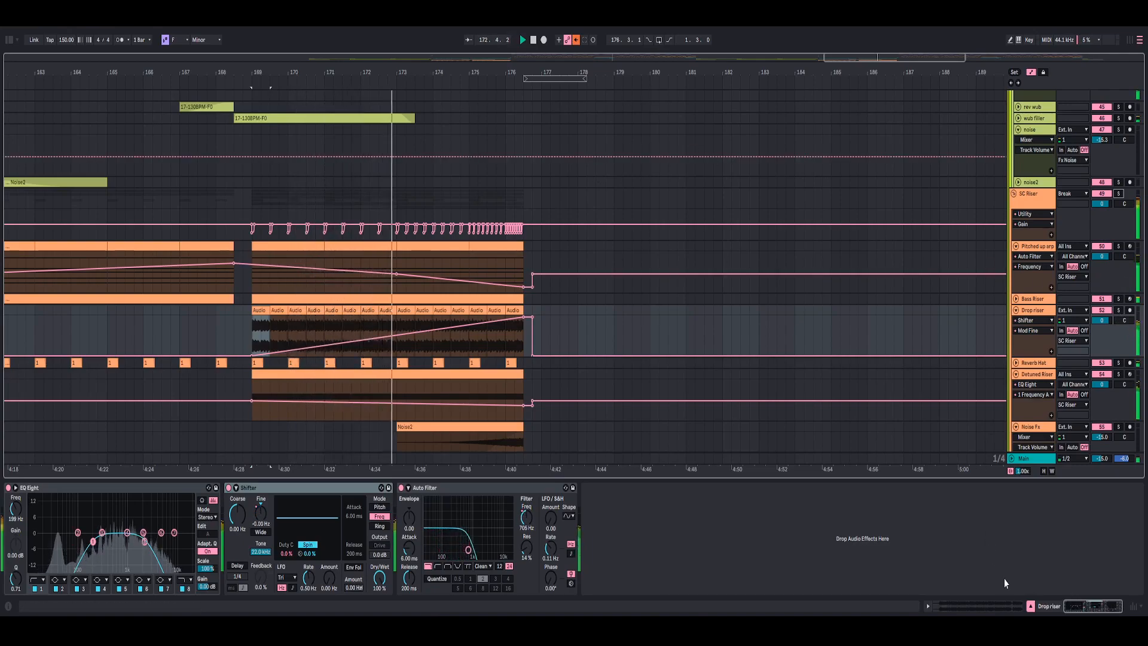
{"action": "key", "text": "ctrl+alt+l"}
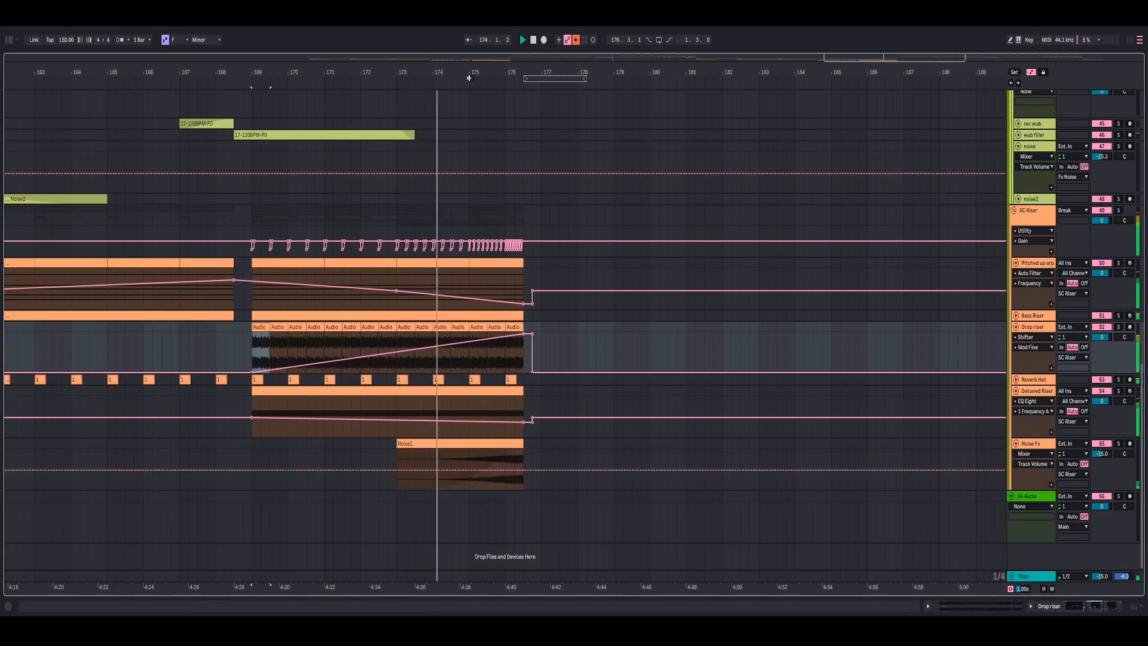
{"action": "left_click_drag", "start_coordinate": [469, 77], "coordinate": [412, 63]}
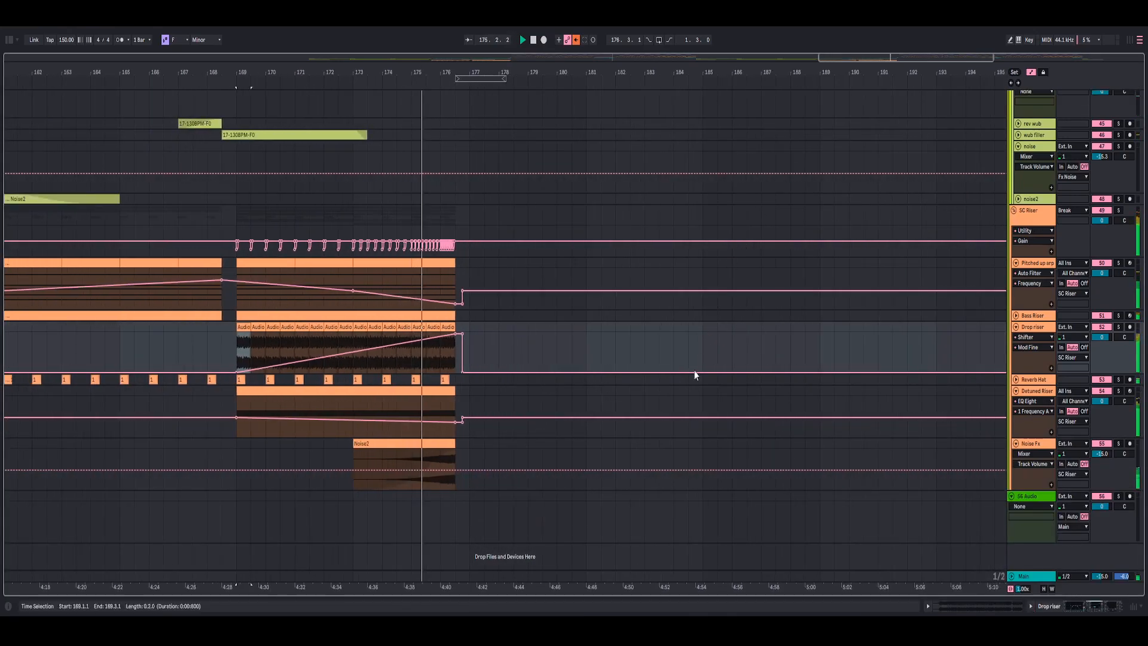
{"action": "scroll", "coordinate": [471, 261], "scroll_direction": "up", "scroll_amount": 10}
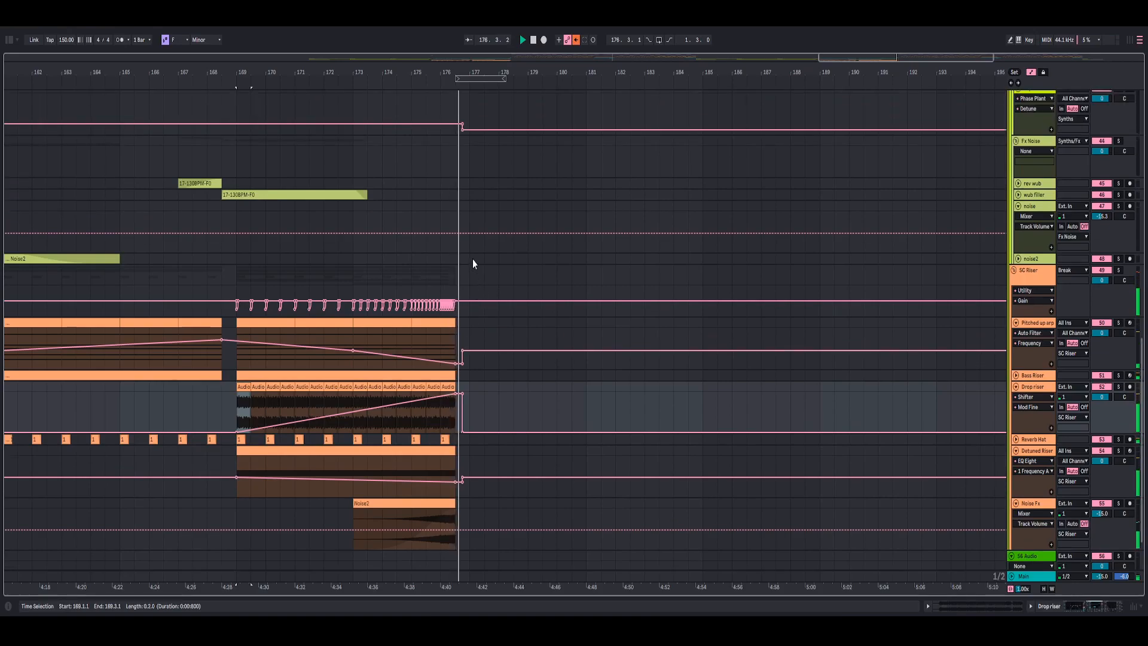
{"action": "key", "text": "space"}
- Collapse the Synths/Fx group inside the Break group
{"action": "scroll", "coordinate": [472, 263], "scroll_direction": "up", "scroll_amount": 3}
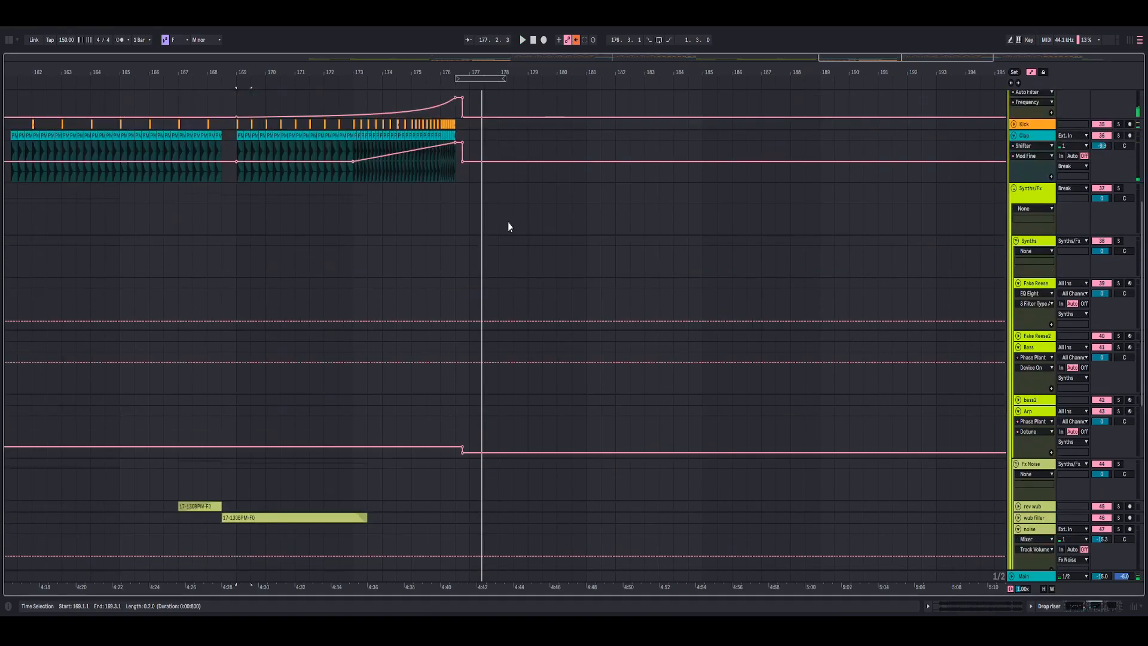
{"action": "scroll", "coordinate": [508, 224], "scroll_direction": "down", "scroll_amount": 3}
{"action": "left_click", "coordinate": [1014, 105]}
{"action": "scroll", "coordinate": [461, 180], "scroll_direction": "up", "scroll_amount": 2}
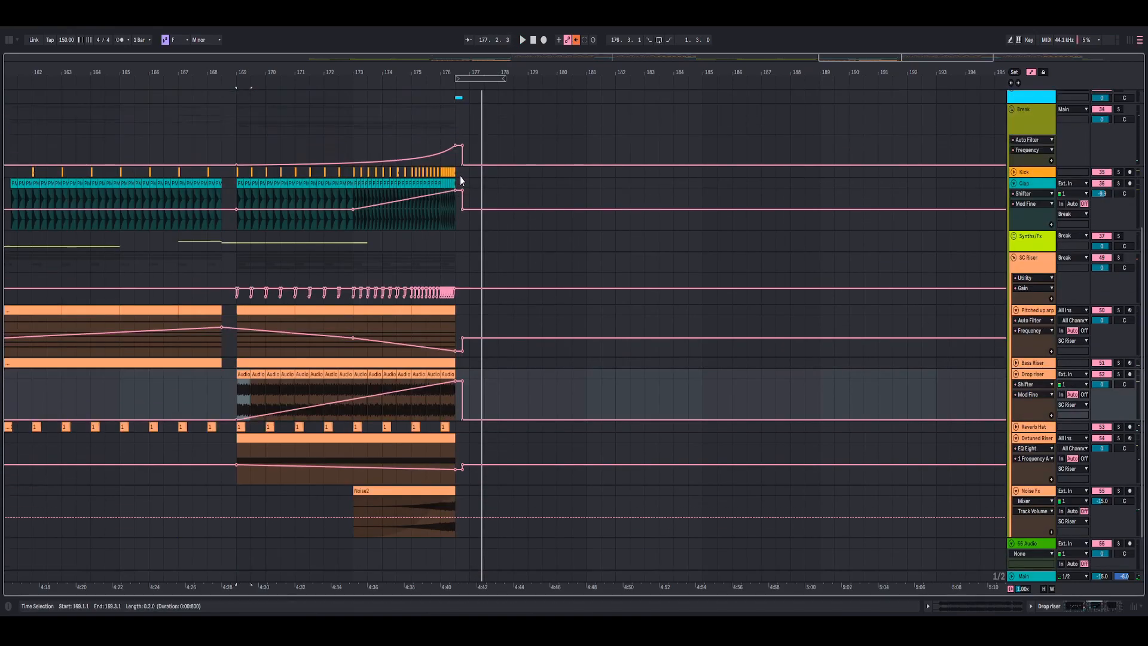
- Play from bar 176.3, where the build-up ends, and zoom in on that spot
{"action": "left_click", "coordinate": [458, 109]}
{"action": "key", "text": "space"}
{"action": "key", "text": "space"}
{"action": "mouse_move", "coordinate": [467, 73]}
{"action": "left_mouse_down"}
{"action": "mouse_move", "coordinate": [433, 131]}
{"action": "mouse_move", "coordinate": [425, 191]}
{"action": "left_mouse_up"}
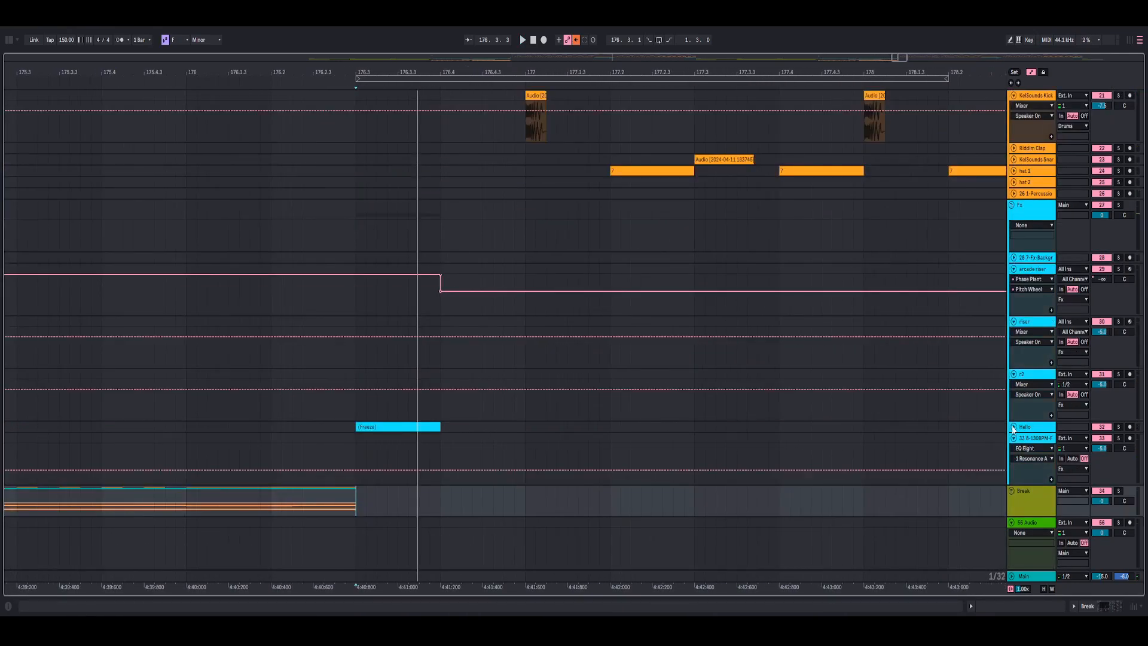
- Unfold the Hello track, hide the automation lanes and play its frozen clip at bar 176.3
{"action": "left_click", "coordinate": [1014, 427]}
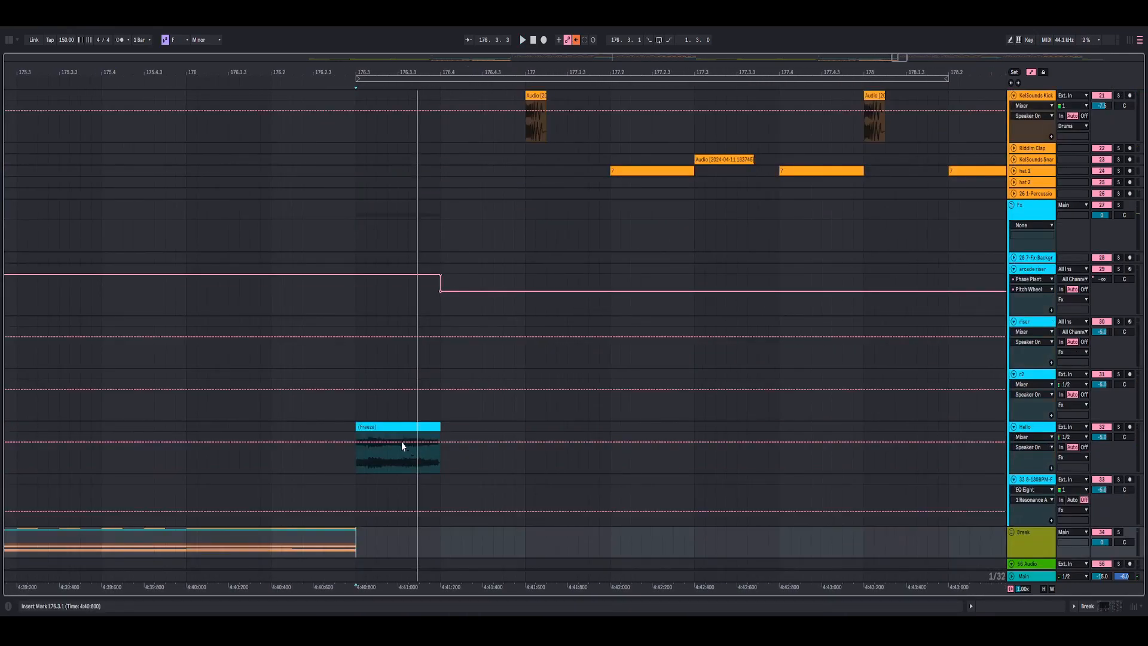
{"action": "left_click", "coordinate": [404, 443]}
{"action": "key", "text": "a"}
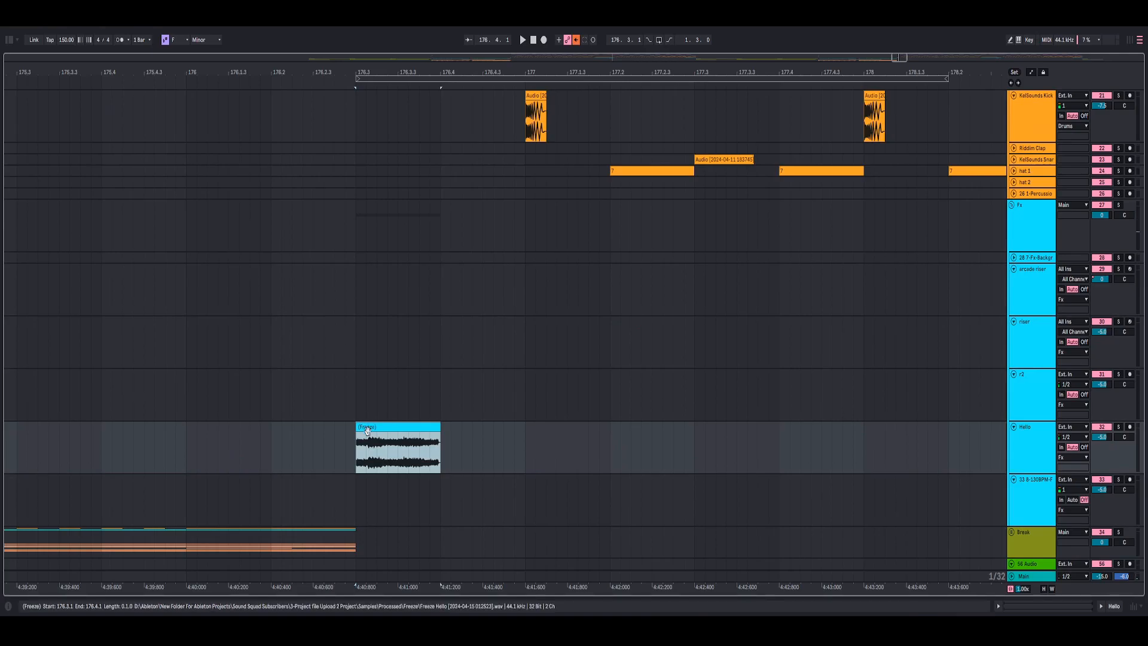
{"action": "key", "text": "space"}
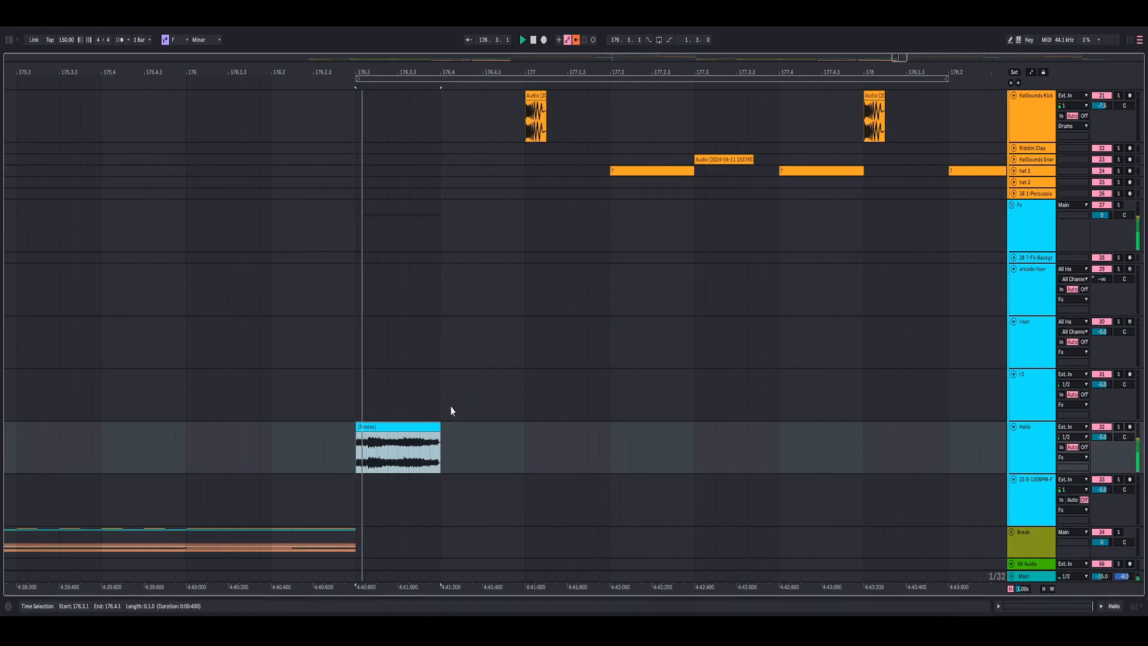
- Collapse the KelSounds Kick track and the Drums group in the arrangement overview
{"action": "key", "text": "x"}
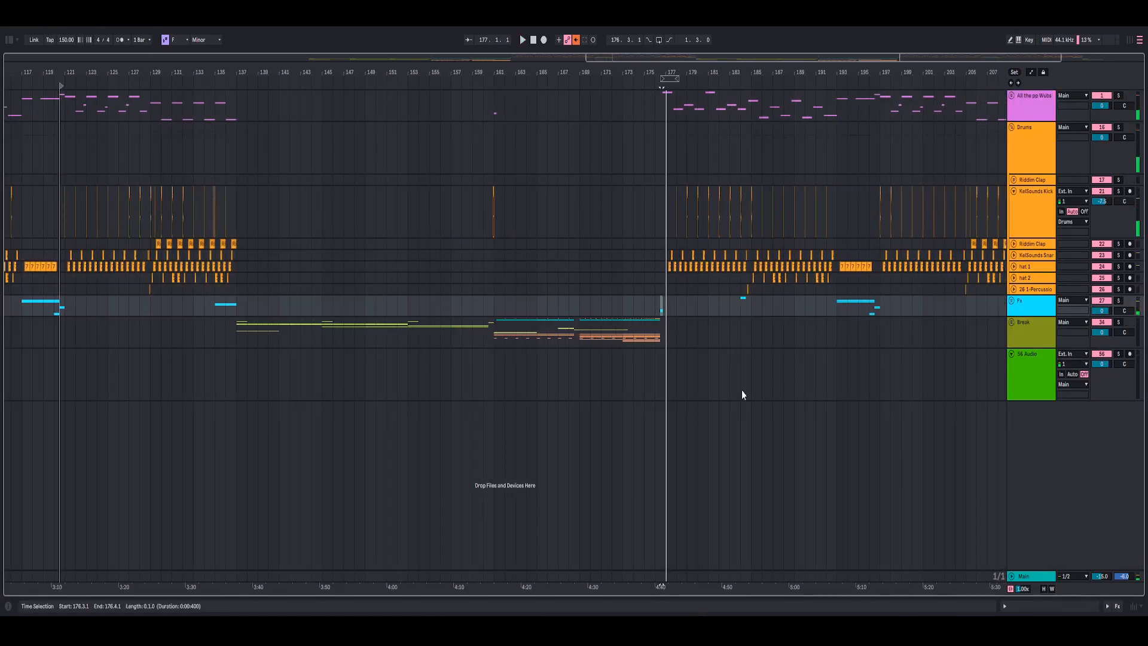
{"action": "left_click_drag", "start_coordinate": [541, 68], "coordinate": [741, 66]}
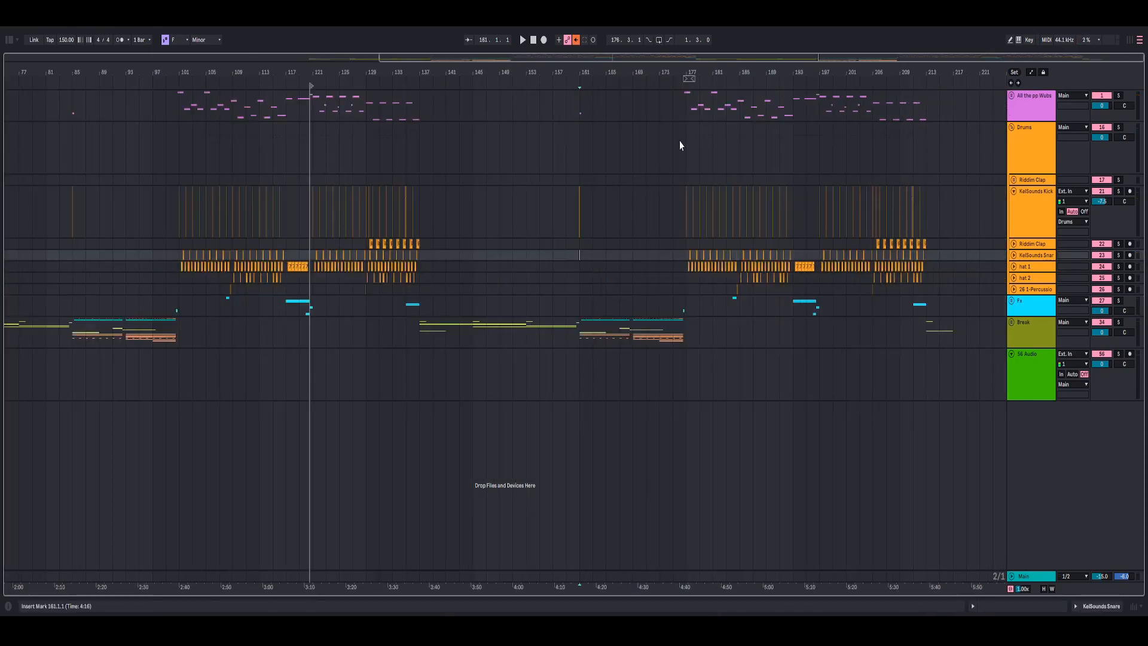
{"action": "left_click", "coordinate": [673, 159]}
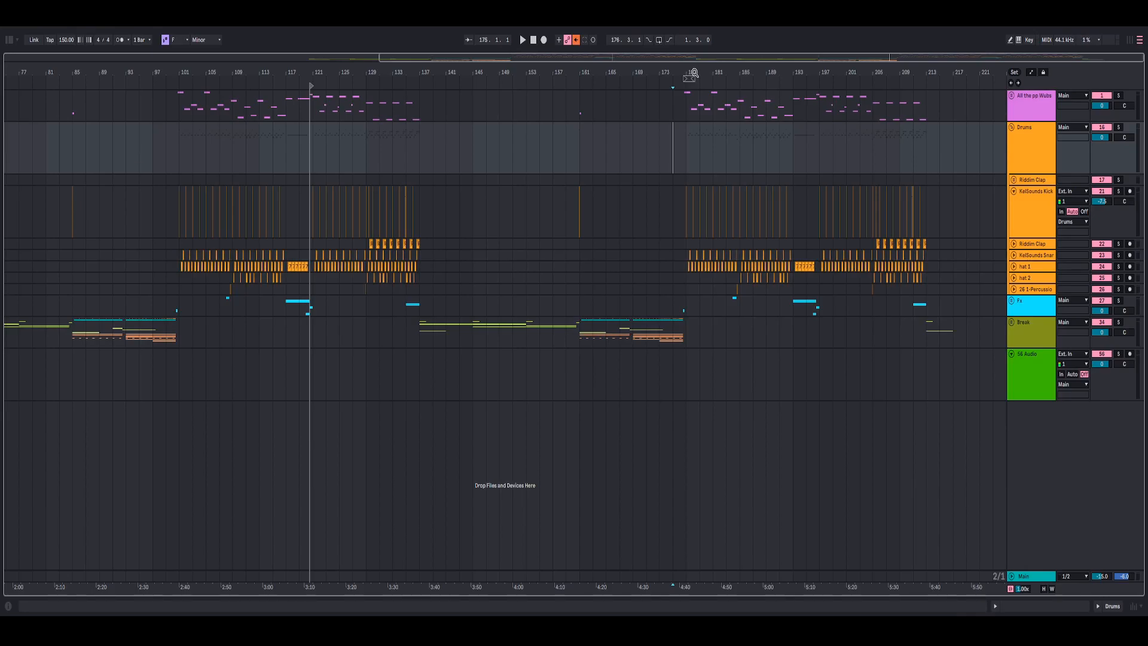
{"action": "mouse_move", "coordinate": [695, 73]}
{"action": "left_mouse_down"}
{"action": "mouse_move", "coordinate": [692, 95]}
{"action": "mouse_move", "coordinate": [531, 102]}
{"action": "mouse_move", "coordinate": [675, 75]}
{"action": "left_mouse_up"}
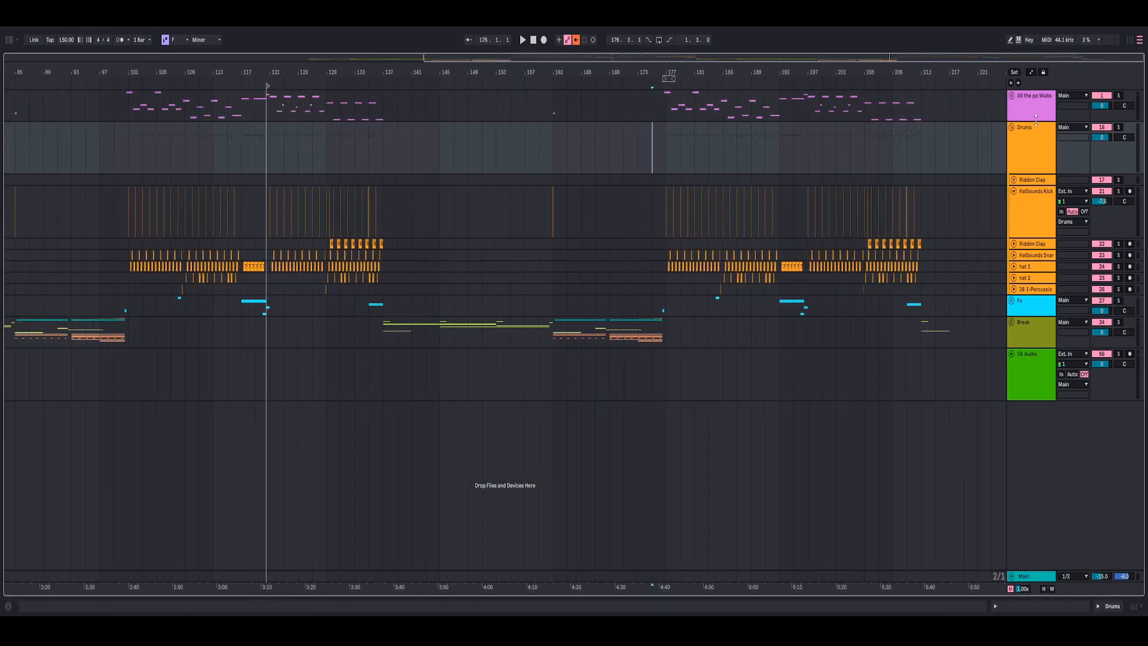
{"action": "left_click", "coordinate": [1013, 192]}
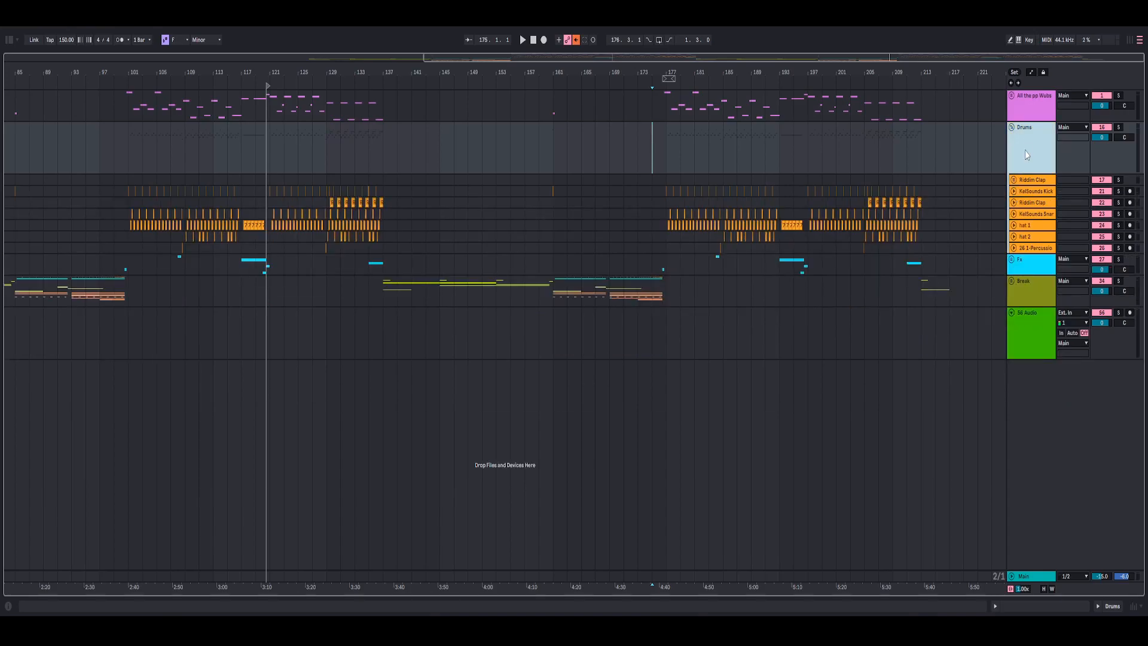
{"action": "left_click", "coordinate": [1011, 127]}
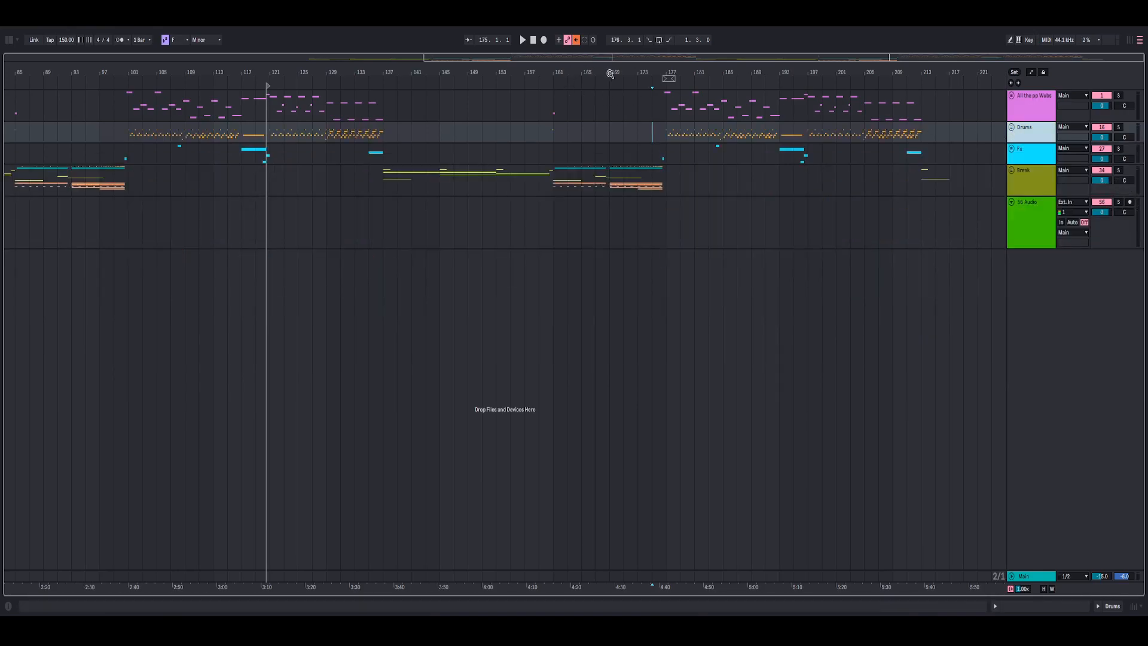
- Show the whole arrangement from bar 1 and select the empty 56 Audio track
{"action": "left_click_drag", "start_coordinate": [610, 74], "coordinate": [623, 205]}
{"action": "left_click", "coordinate": [613, 213]}
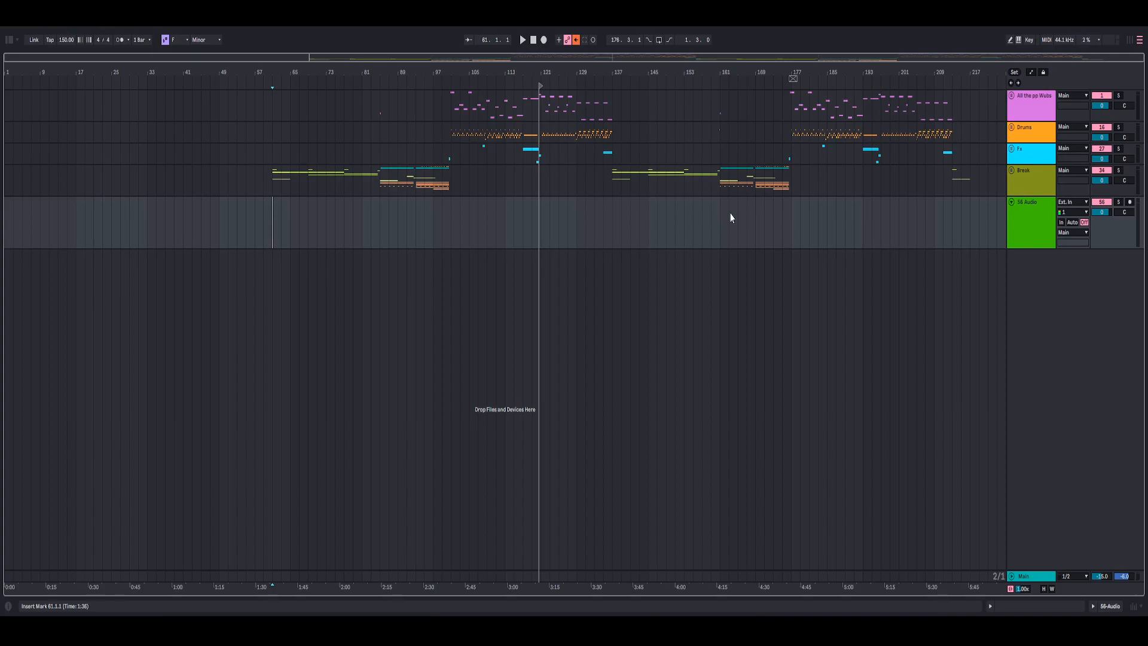
{"action": "left_click_drag", "start_coordinate": [703, 73], "coordinate": [548, 83]}
{"action": "left_click_drag", "start_coordinate": [587, 73], "coordinate": [555, 72]}
{"action": "left_click", "coordinate": [1030, 221]}
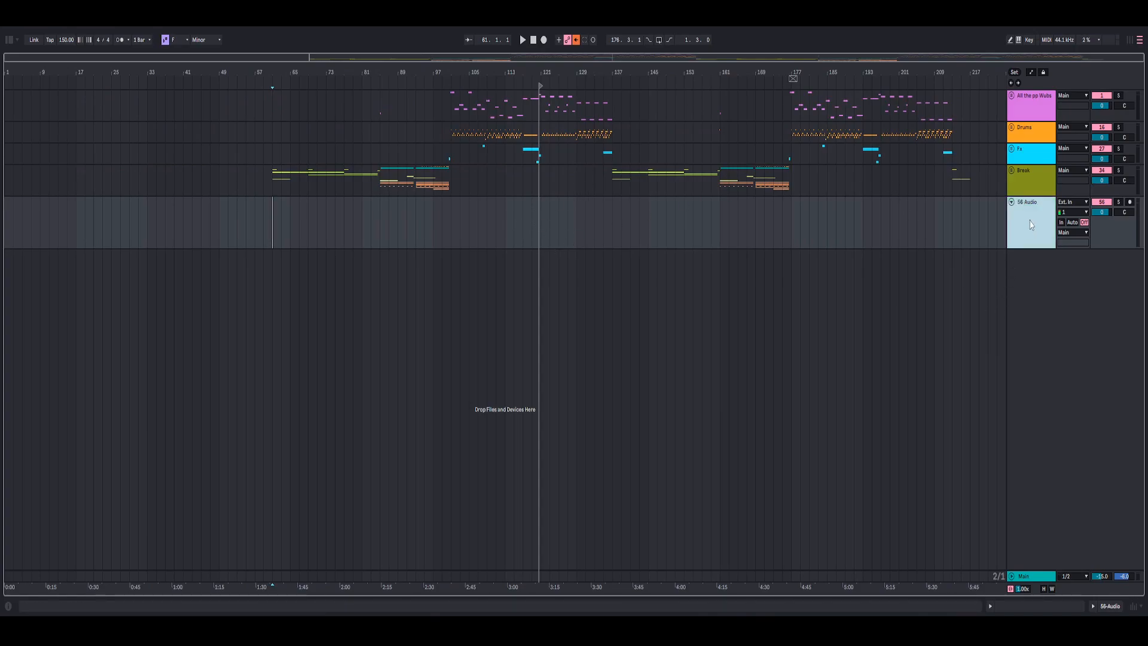
- Play the end of the second drop from bar 211
{"action": "left_click_drag", "start_coordinate": [774, 73], "coordinate": [774, 82]}
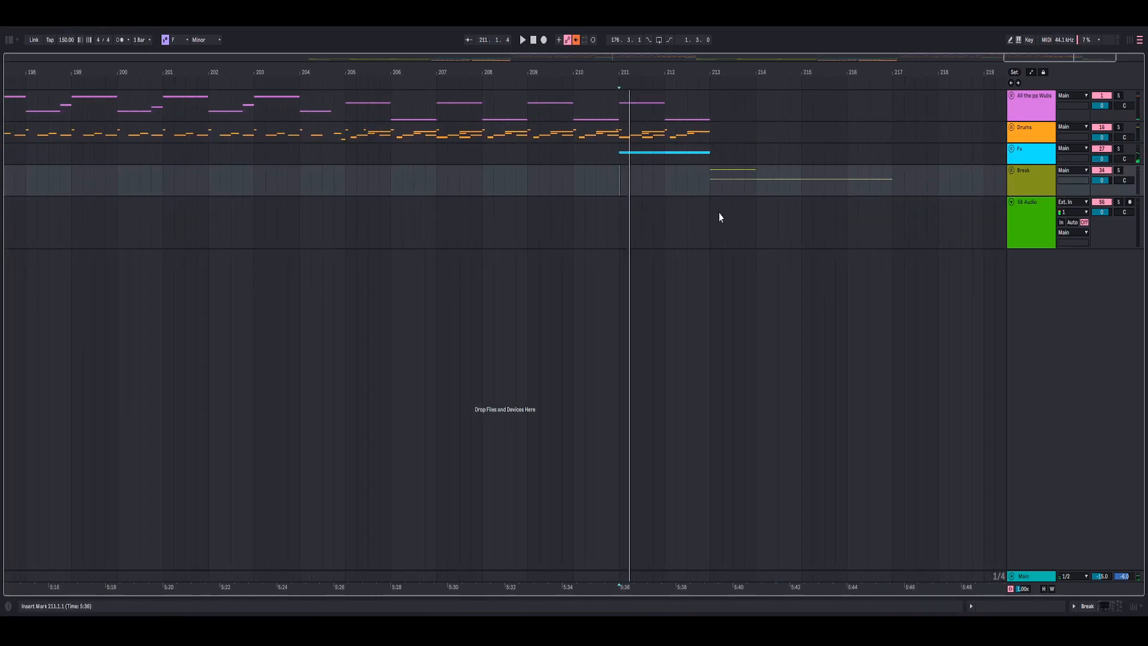
{"action": "left_click", "coordinate": [695, 206]}
{"action": "left_click", "coordinate": [669, 206]}
{"action": "key", "text": "space"}
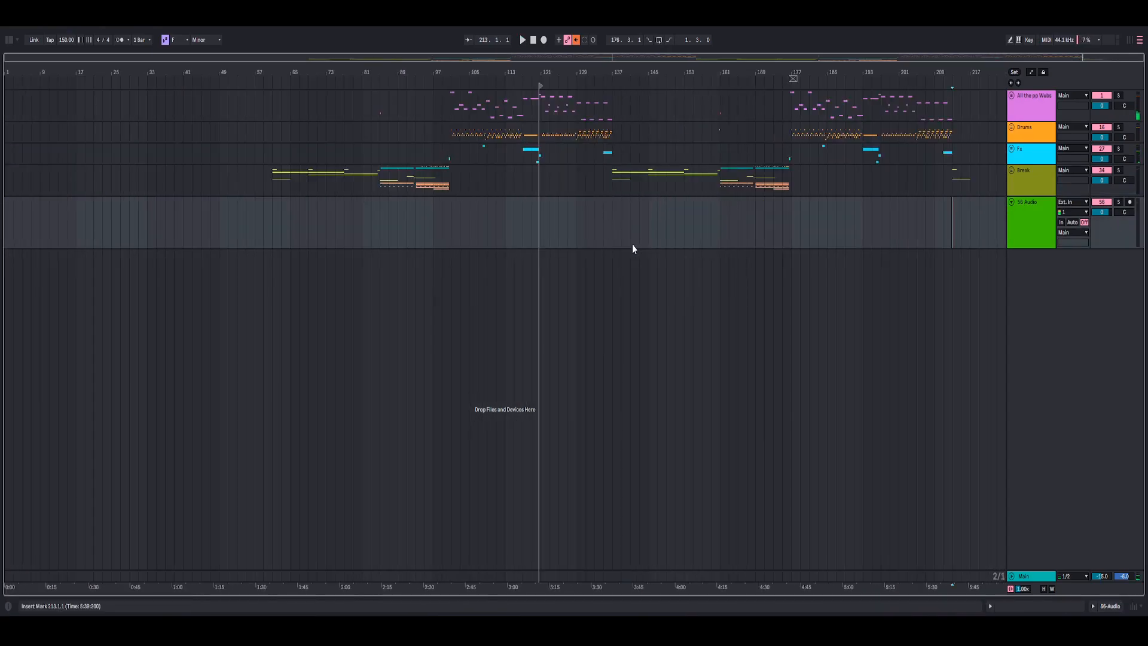
- Play the Break group's closing clips from bar 213
{"action": "left_click_drag", "start_coordinate": [960, 75], "coordinate": [944, 137]}
{"action": "key", "text": "space"}
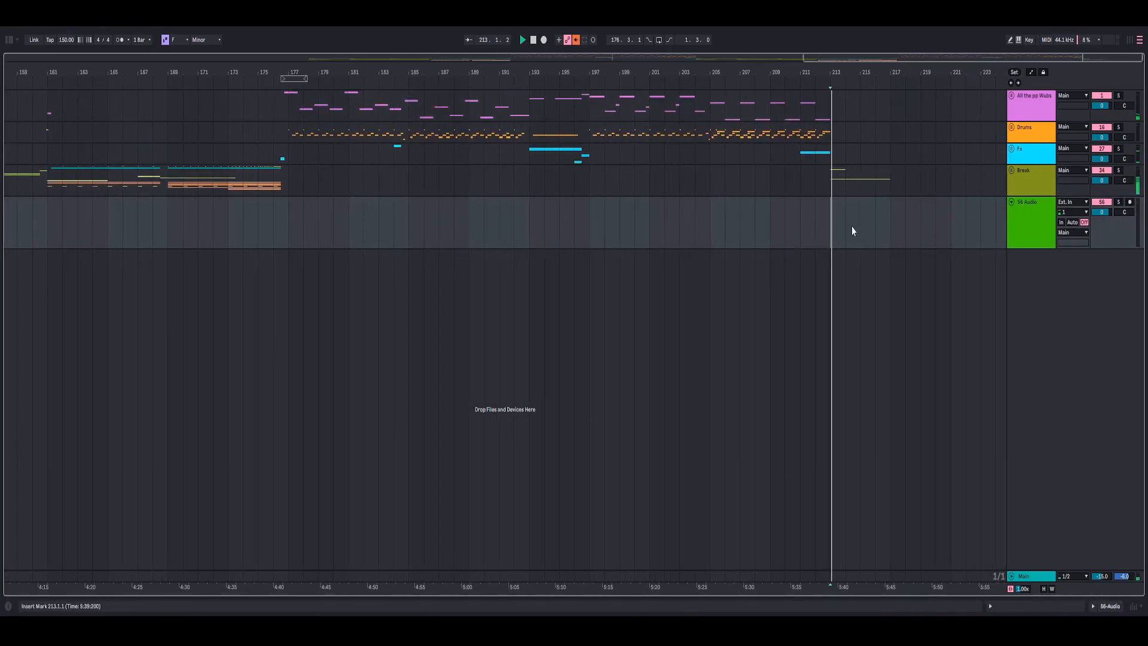
{"action": "left_click", "coordinate": [1017, 175]}
{"action": "mouse_move", "coordinate": [955, 82]}
{"action": "left_mouse_down"}
{"action": "mouse_move", "coordinate": [963, 72]}
{"action": "mouse_move", "coordinate": [935, 111]}
{"action": "mouse_move", "coordinate": [820, 155]}
{"action": "mouse_move", "coordinate": [959, 76]}
{"action": "left_mouse_up"}
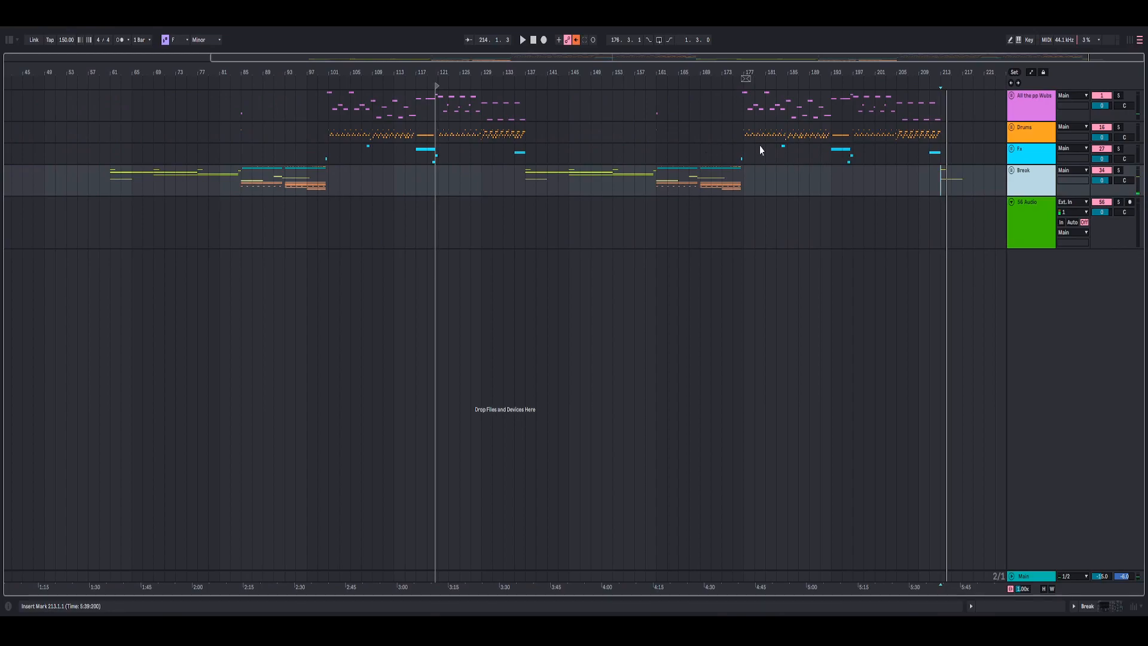
- Delete the empty 56 Audio track and show the whole arrangement
{"action": "left_click_drag", "start_coordinate": [873, 74], "coordinate": [671, 117]}
{"action": "left_click_drag", "start_coordinate": [733, 72], "coordinate": [839, 58]}
{"action": "scroll", "coordinate": [823, 196], "scroll_direction": "down", "scroll_amount": 2}
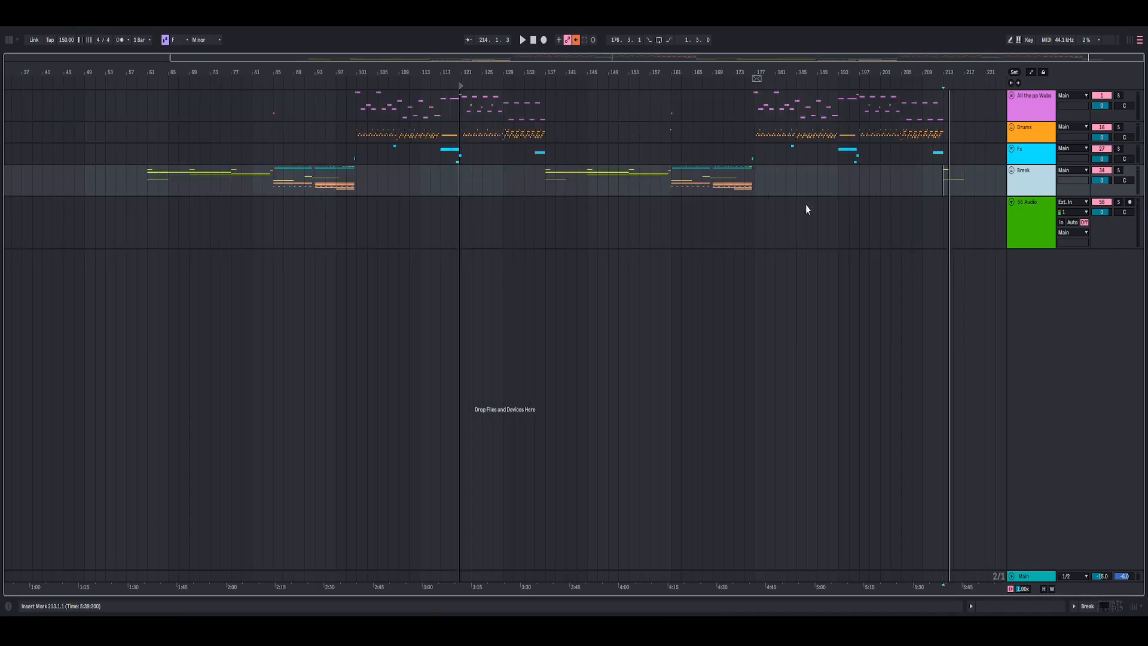
{"action": "left_click_drag", "start_coordinate": [676, 58], "coordinate": [715, 61]}
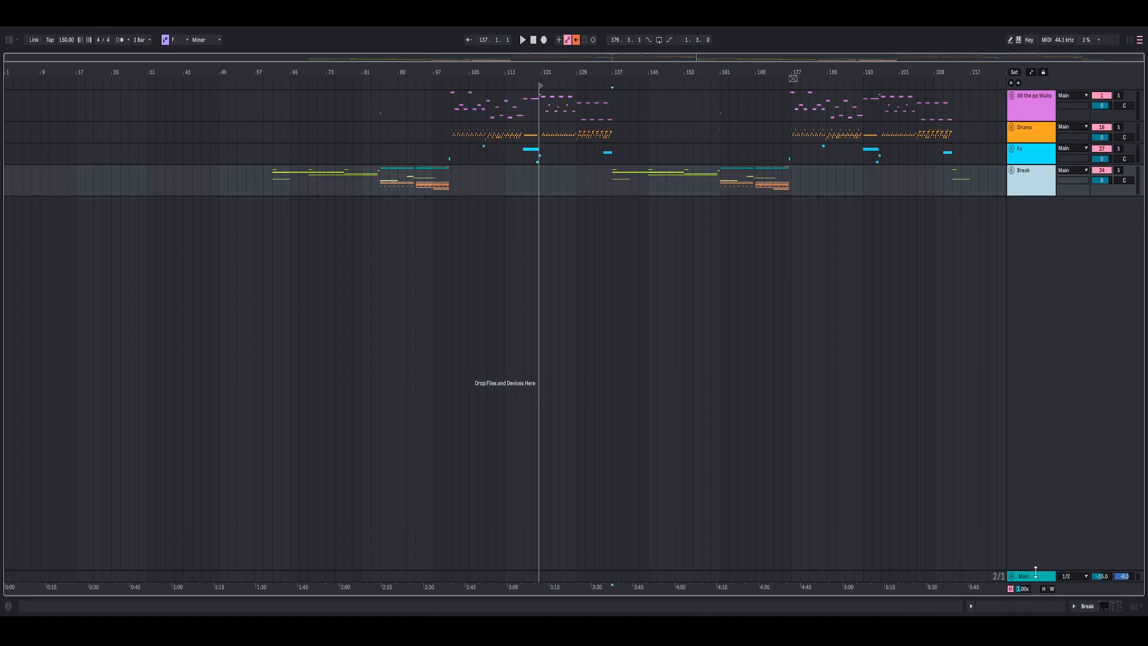
- Show the Main track's effect chain and select its Bass Mono device
{"action": "left_click", "coordinate": [1038, 575]}
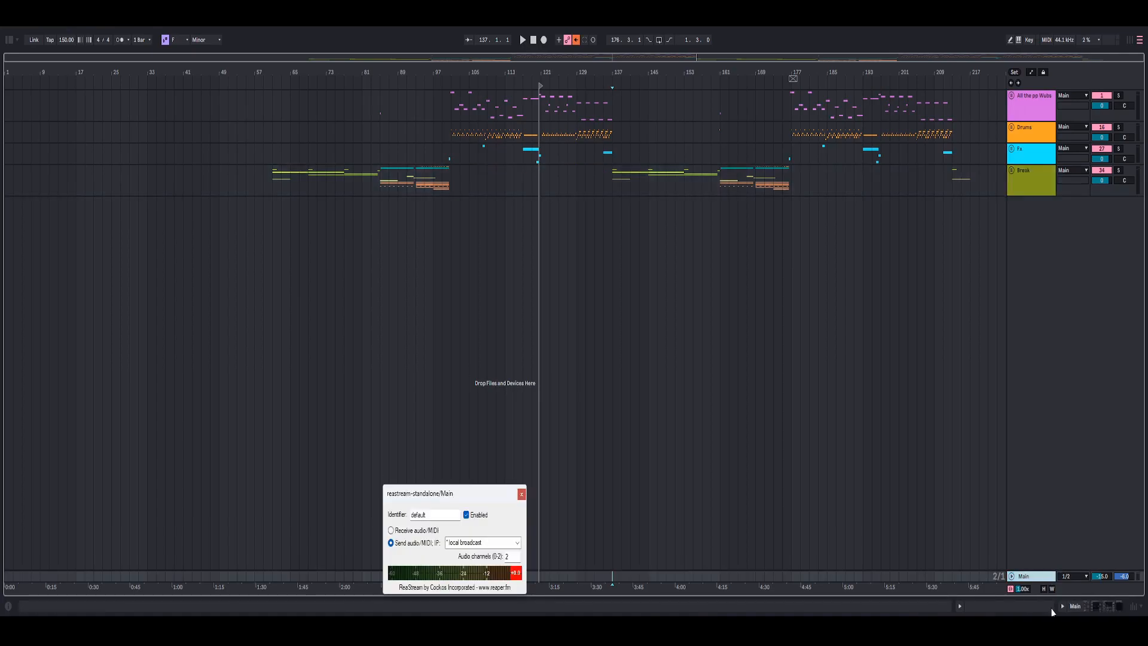
{"action": "left_click", "coordinate": [959, 606]}
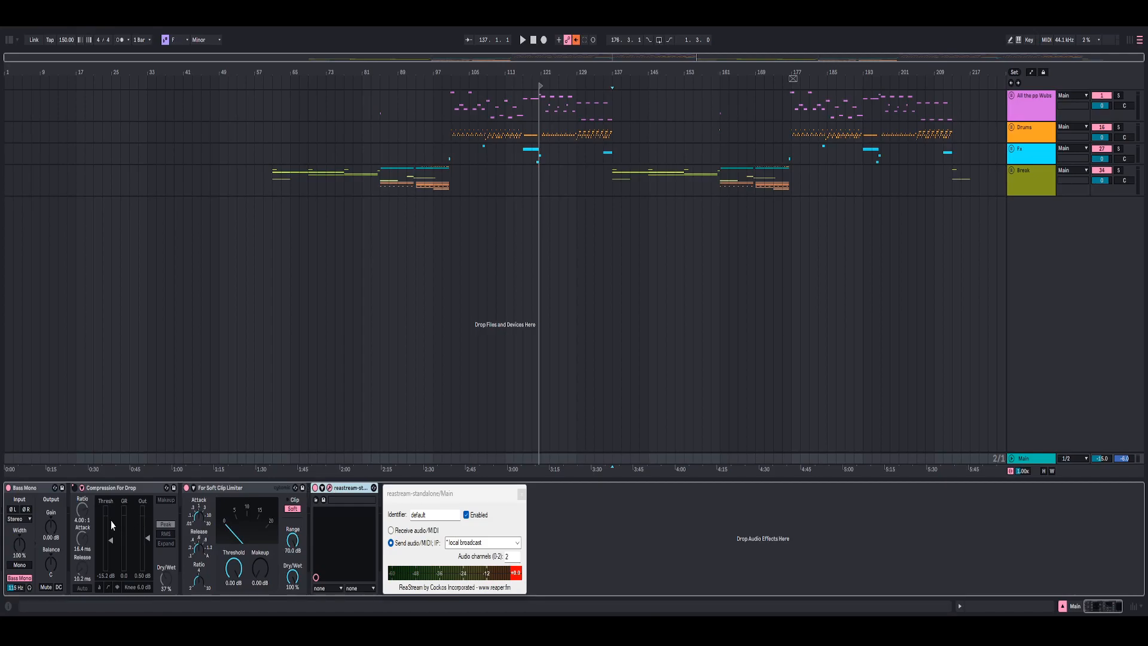
{"action": "left_click", "coordinate": [1033, 457]}
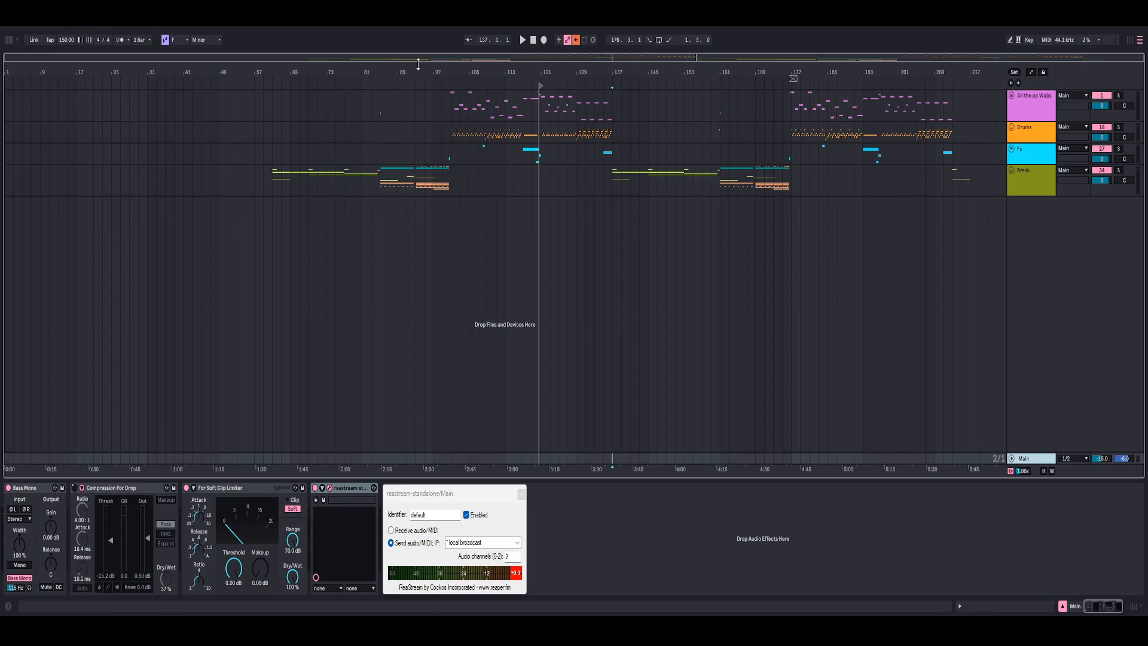
{"action": "left_click", "coordinate": [27, 489]}
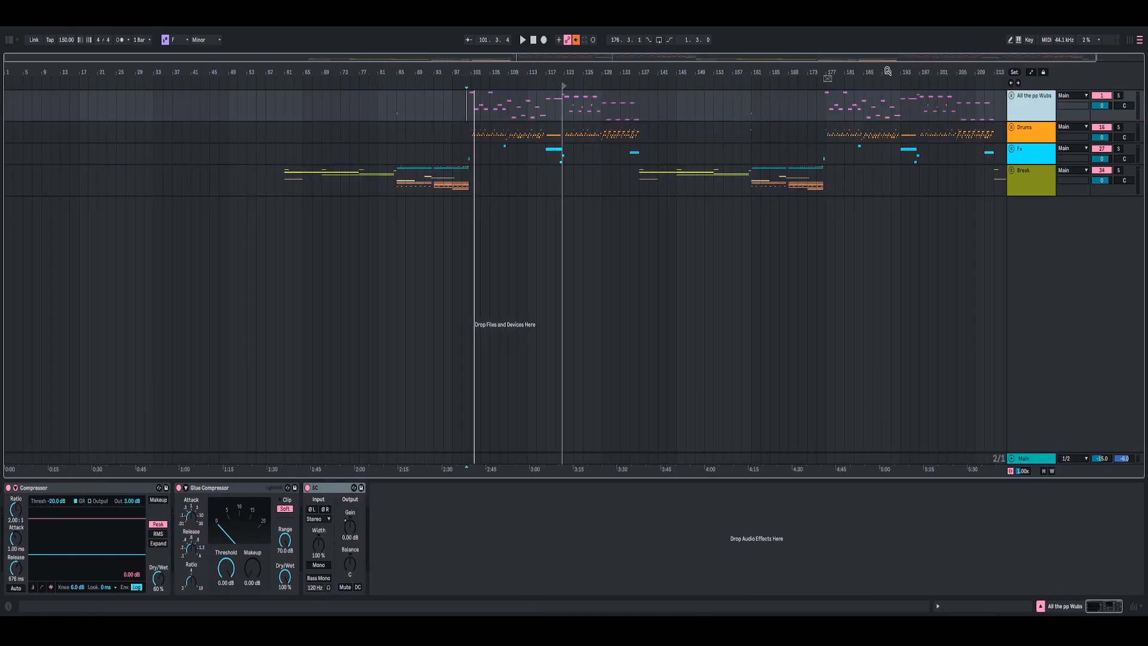
- Show the device chains on the Break and All the pp Wubs groups
{"action": "left_click_drag", "start_coordinate": [888, 72], "coordinate": [953, 92]}
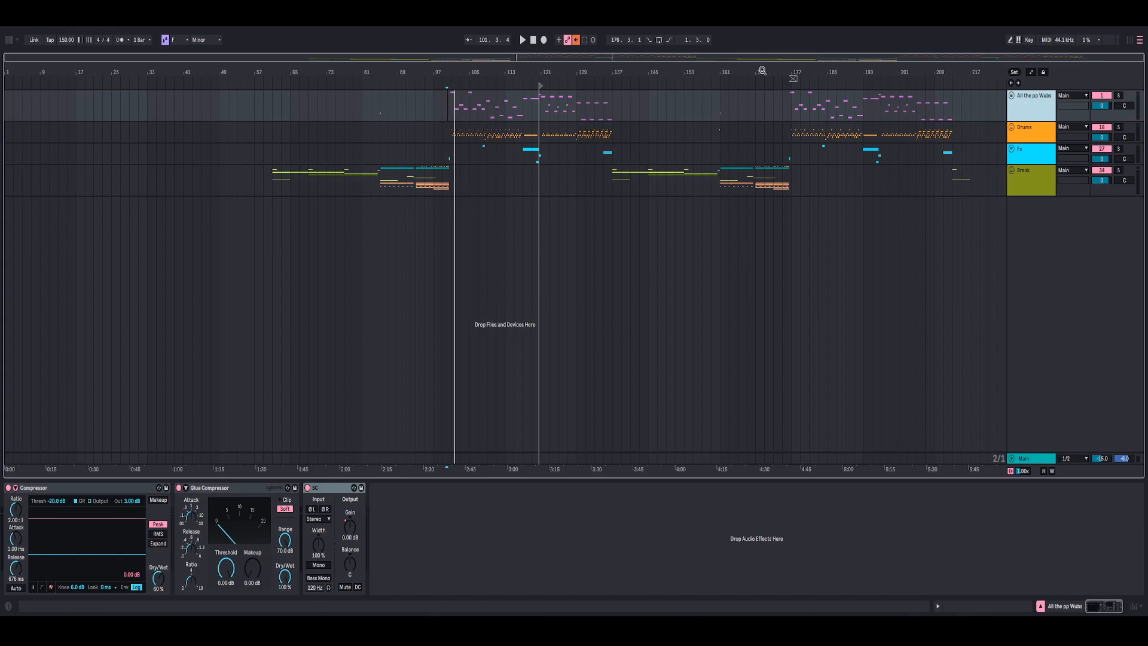
{"action": "mouse_move", "coordinate": [762, 70]}
{"action": "left_mouse_down"}
{"action": "mouse_move", "coordinate": [694, 88]}
{"action": "mouse_move", "coordinate": [762, 70]}
{"action": "left_mouse_up"}
{"action": "left_click", "coordinate": [1033, 184]}
{"action": "left_click", "coordinate": [1023, 108]}
{"action": "left_click", "coordinate": [1017, 174]}
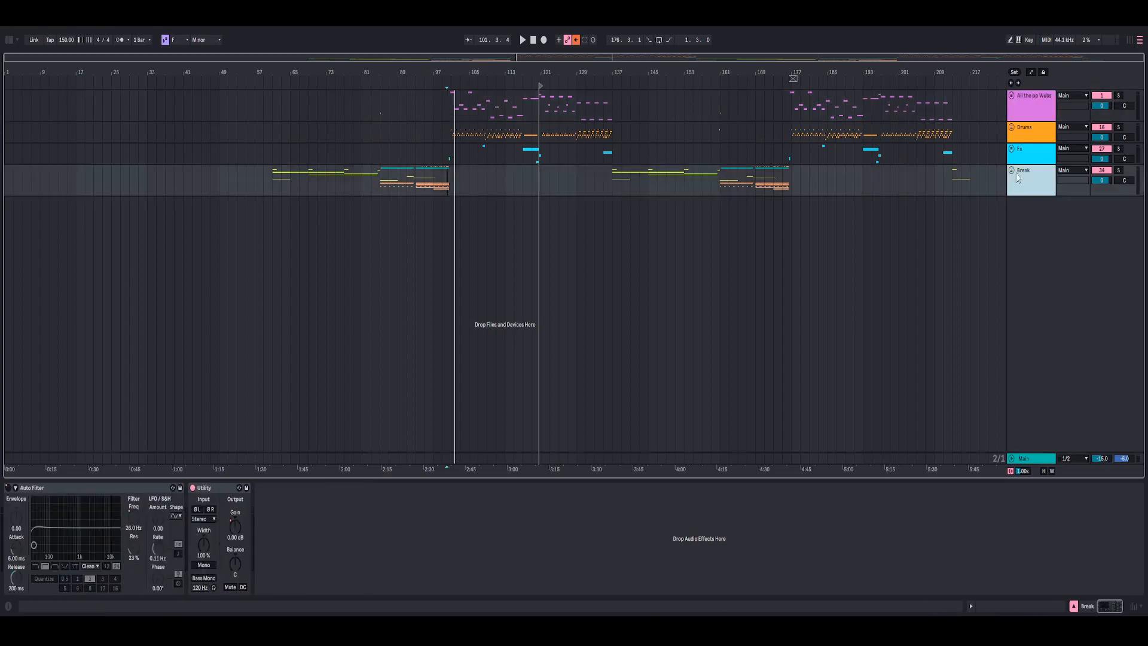
{"action": "left_click", "coordinate": [1044, 106]}
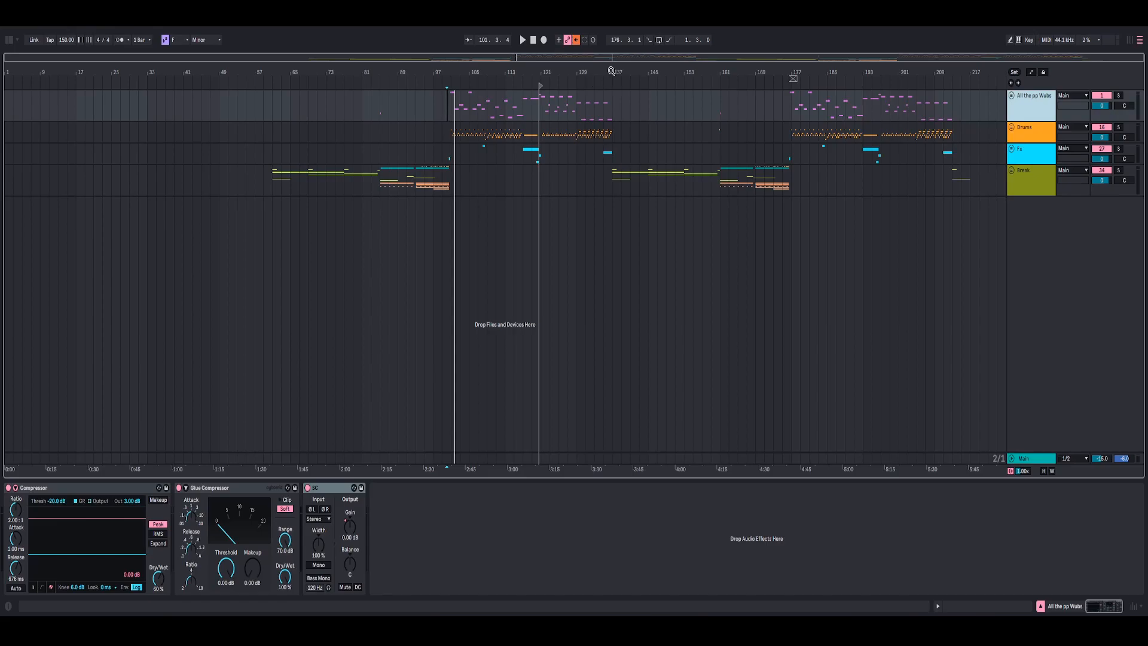
- Unfold the All the pp Wubs group, view its first Midi track's Phase Plant patch, and select the second Midi track
{"action": "mouse_move", "coordinate": [611, 72]}
{"action": "left_mouse_down"}
{"action": "mouse_move", "coordinate": [526, 96]}
{"action": "mouse_move", "coordinate": [611, 72]}
{"action": "left_mouse_up"}
{"action": "left_click", "coordinate": [1012, 155]}
{"action": "left_click", "coordinate": [1014, 131]}
{"action": "left_click", "coordinate": [1015, 101]}
{"action": "left_click", "coordinate": [1013, 97]}
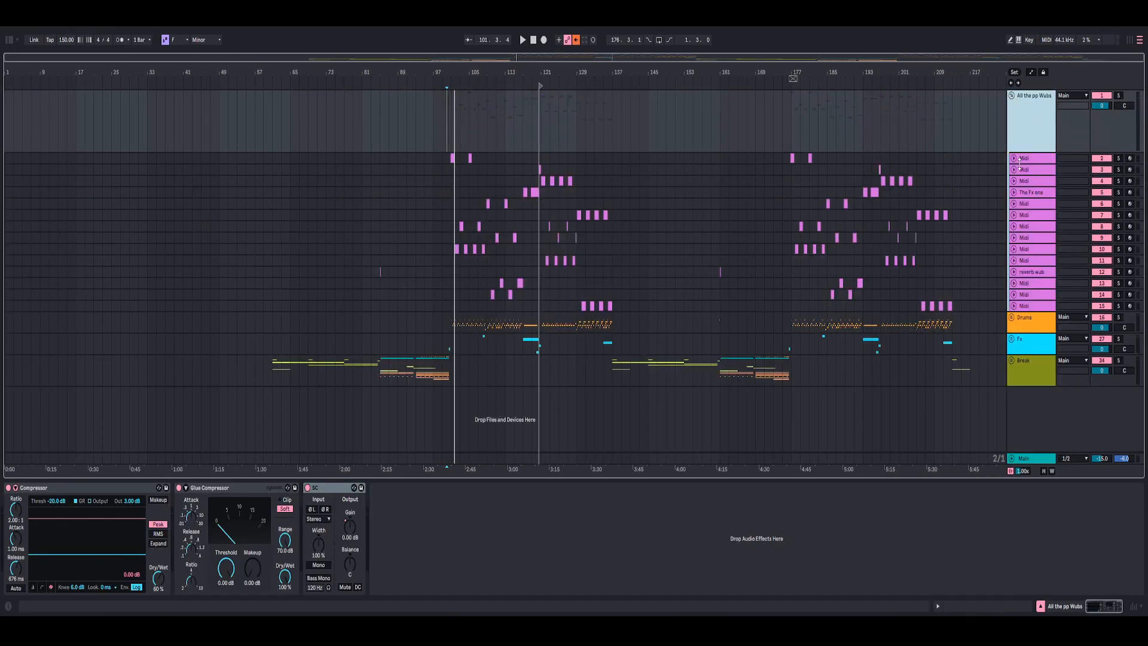
{"action": "left_click", "coordinate": [1024, 160]}
{"action": "left_click", "coordinate": [23, 487]}
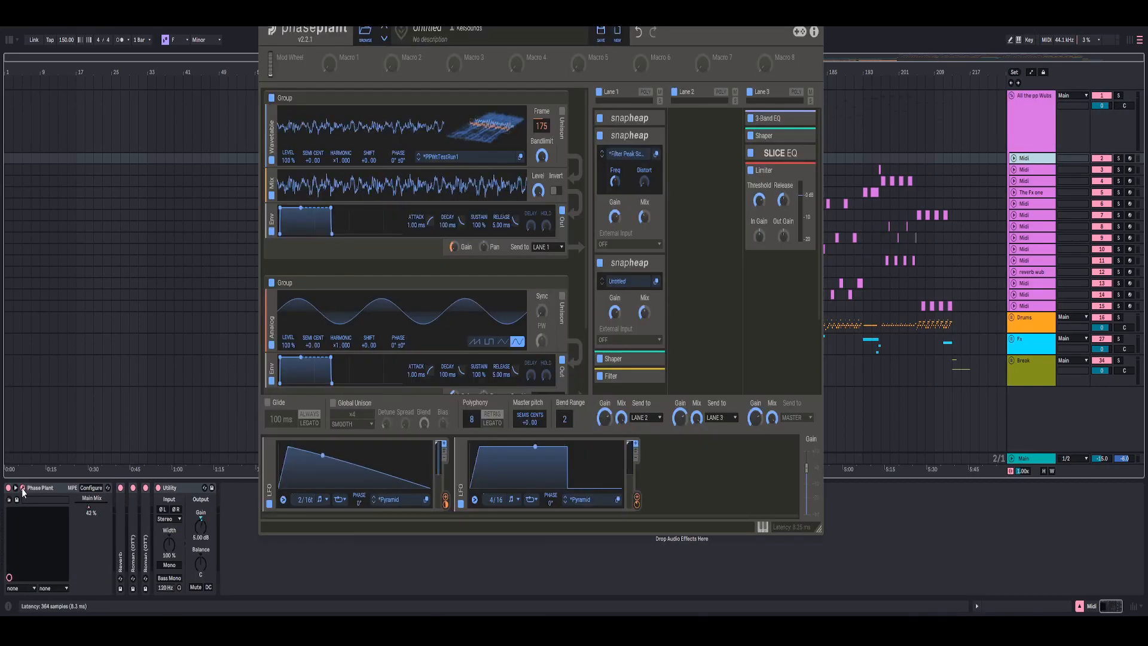
{"action": "left_click", "coordinate": [23, 488]}
{"action": "left_click", "coordinate": [1028, 171]}
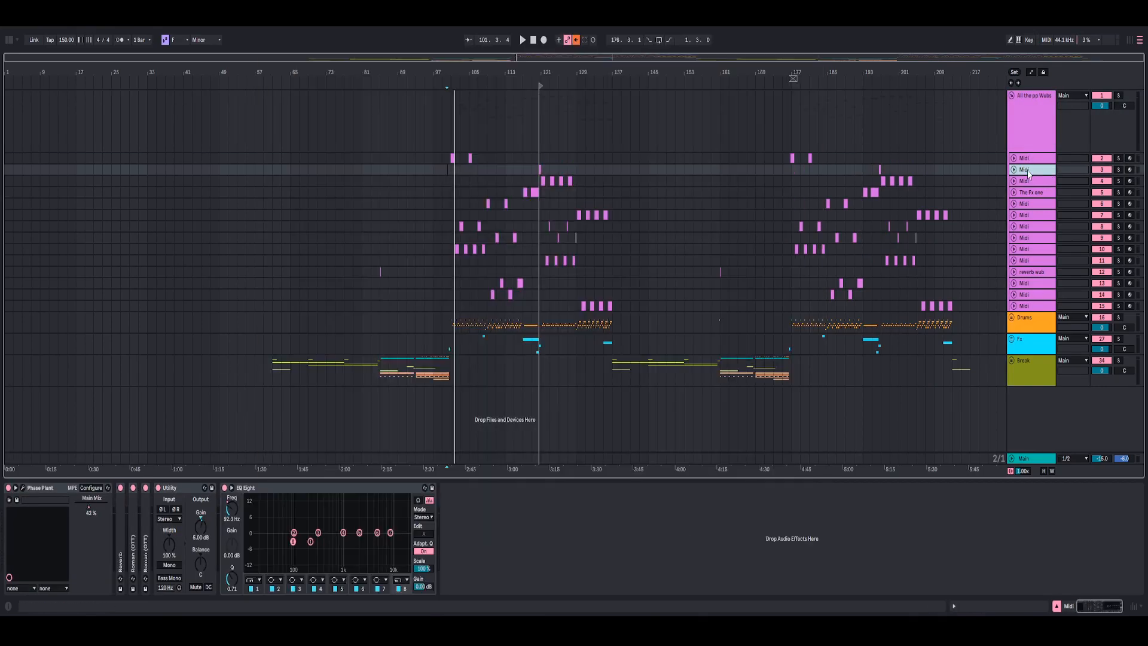
- Unfold the Drums group to view its individual tracks and fold it again
{"action": "left_click", "coordinate": [1012, 316]}
{"action": "left_click", "coordinate": [1030, 317]}
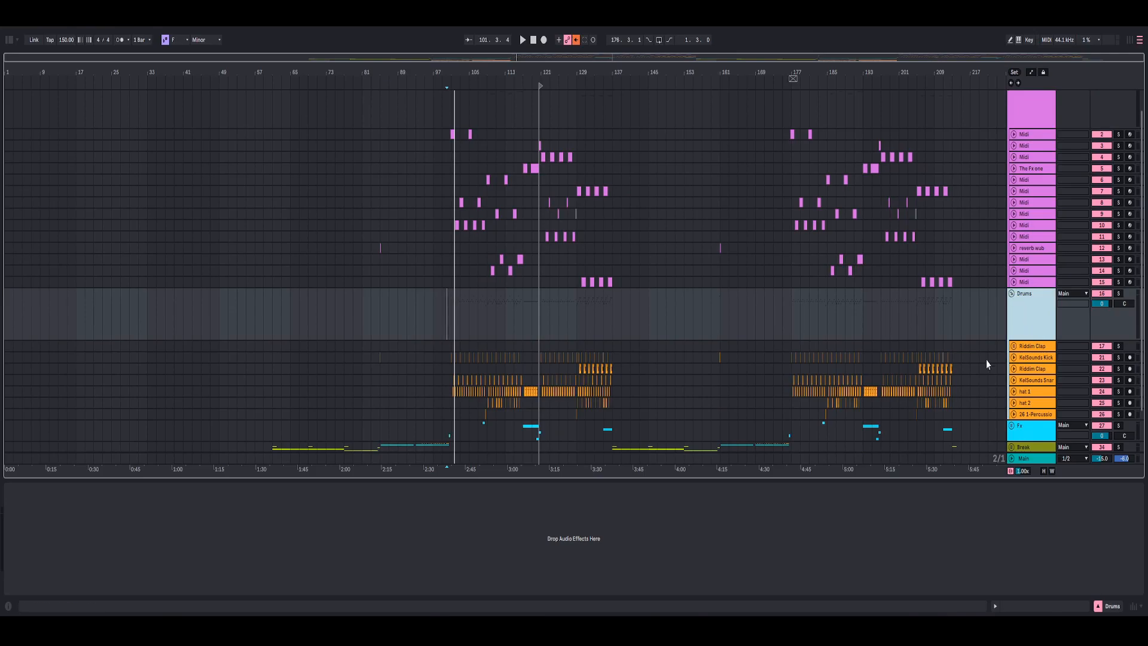
{"action": "left_click", "coordinate": [1012, 293]}
- View the Phase Plant patch on Midi track 9 and fold the All the pp Wubs group
{"action": "left_click", "coordinate": [1031, 239]}
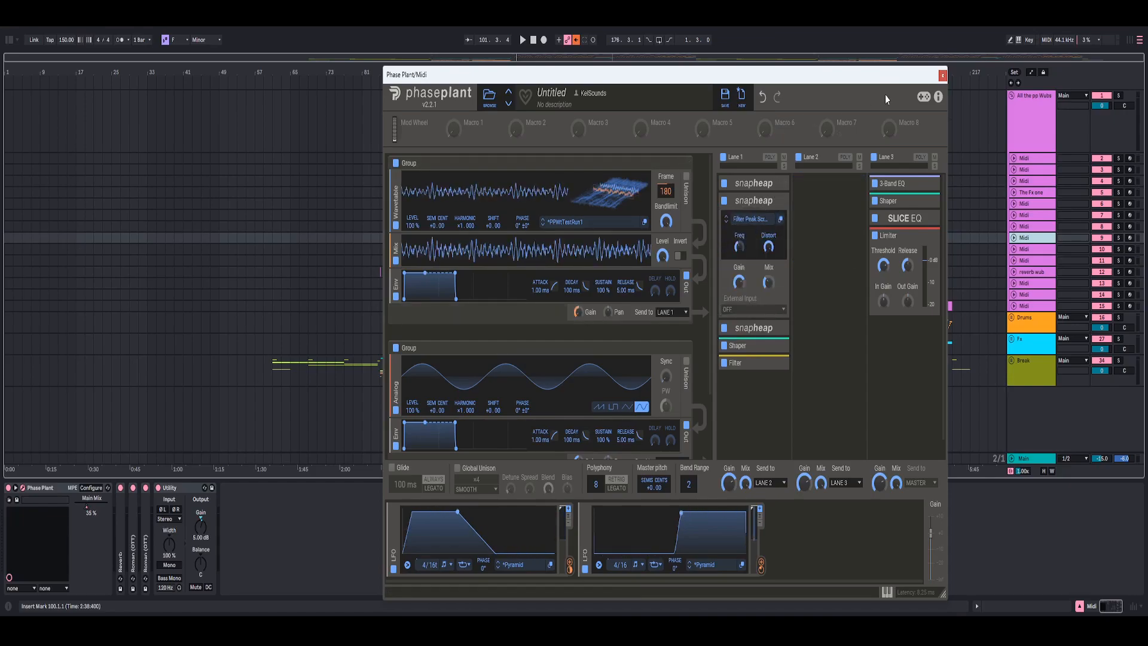
{"action": "left_click", "coordinate": [943, 74]}
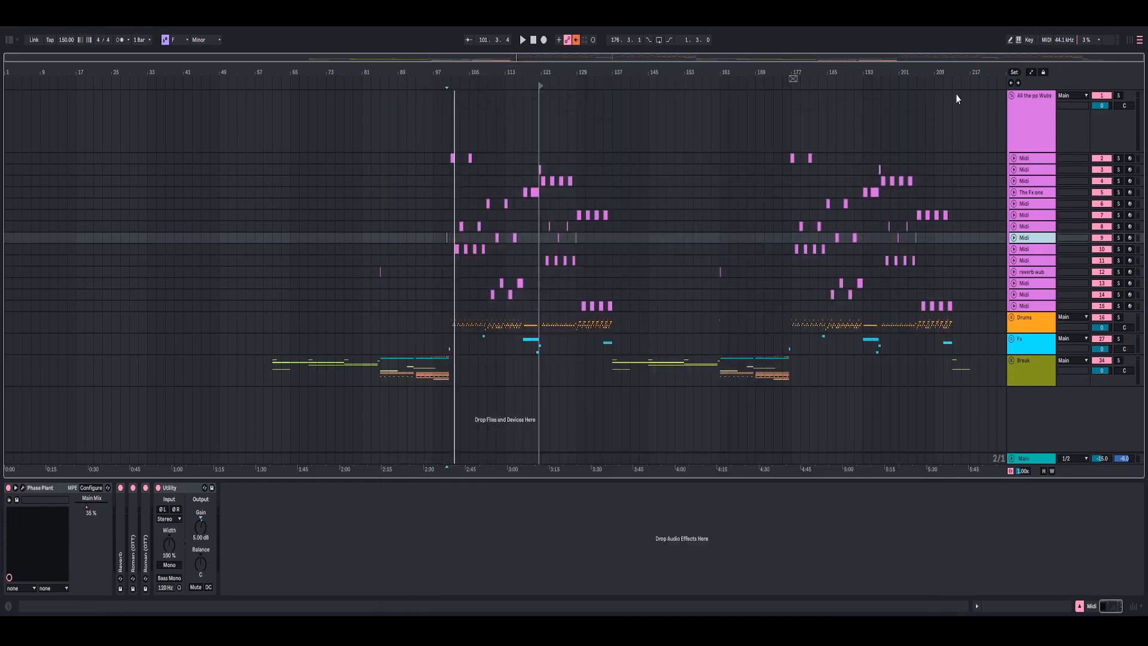
{"action": "left_click", "coordinate": [1013, 96]}
{"action": "left_click_drag", "start_coordinate": [813, 70], "coordinate": [967, 184]}
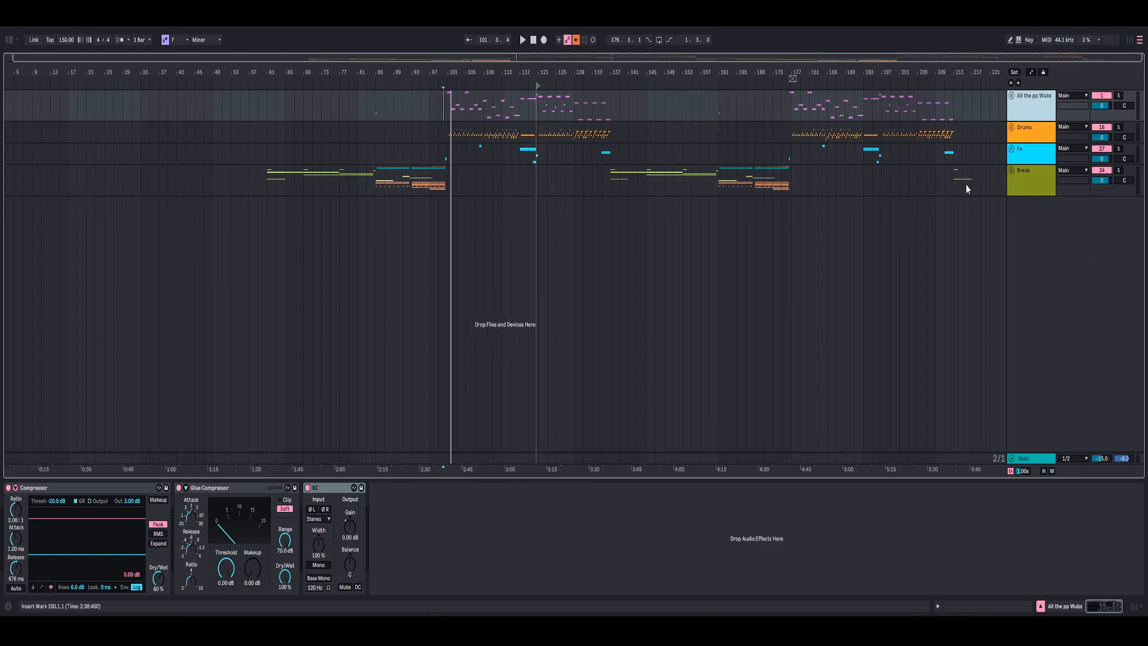
{"action": "left_click", "coordinate": [1012, 171]}
{"action": "left_click", "coordinate": [1012, 171]}
{"action": "mouse_move", "coordinate": [597, 70]}
{"action": "left_mouse_down"}
{"action": "mouse_move", "coordinate": [556, 96]}
{"action": "mouse_move", "coordinate": [600, 71]}
{"action": "left_mouse_up"}
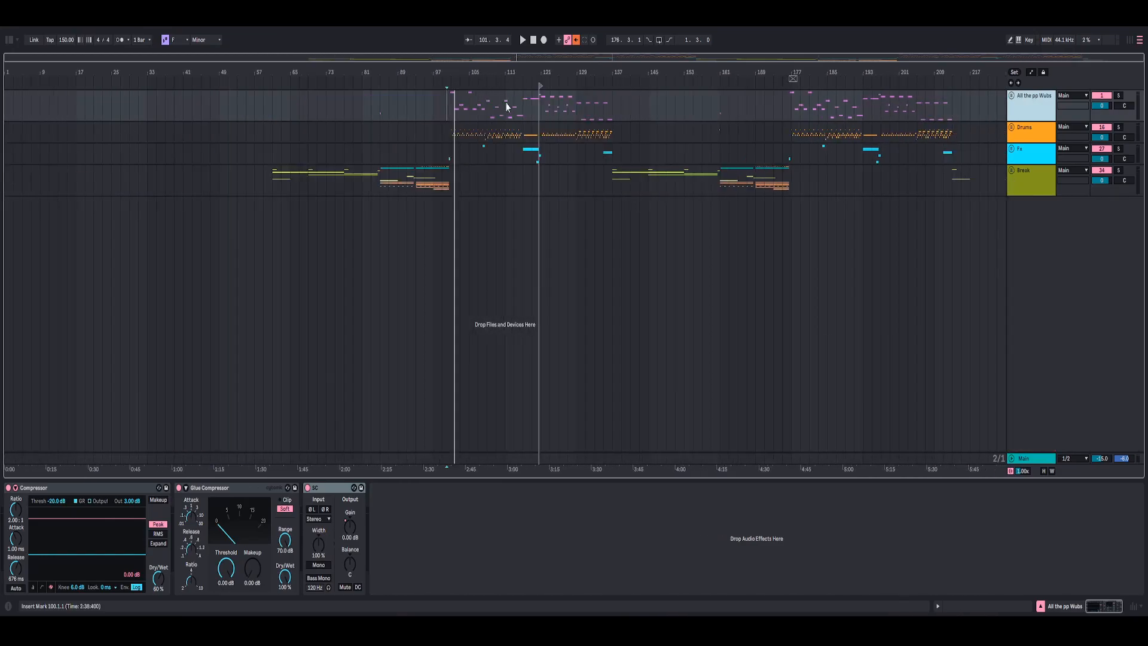
{"action": "left_click_drag", "start_coordinate": [527, 71], "coordinate": [571, 109]}
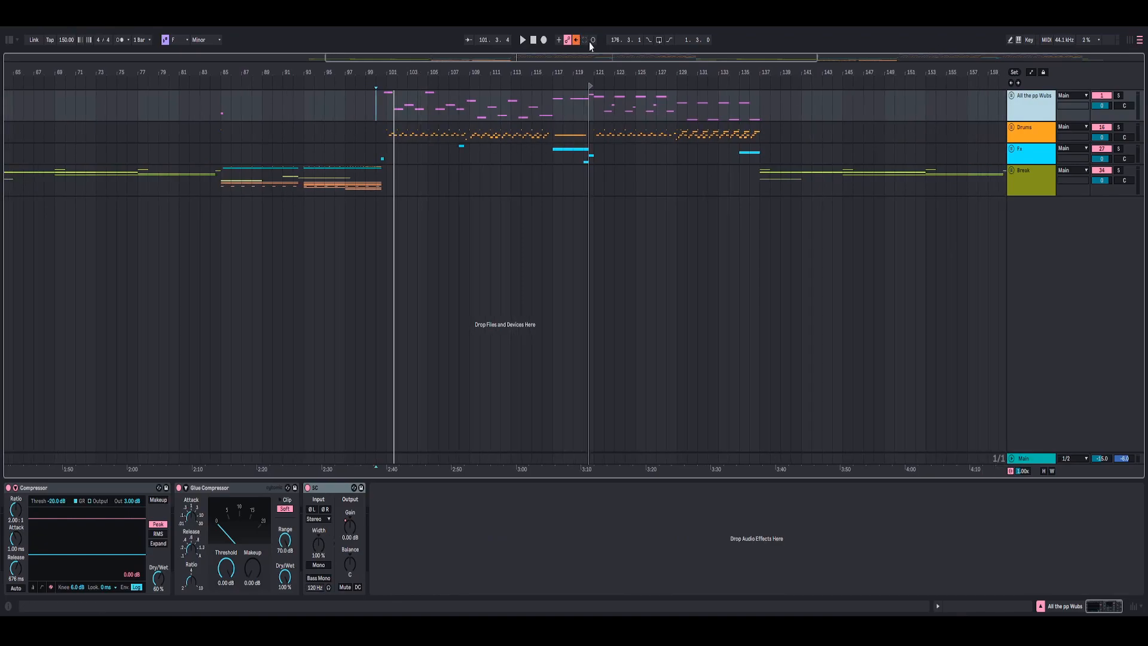
{"action": "left_click_drag", "start_coordinate": [643, 68], "coordinate": [643, 78]}
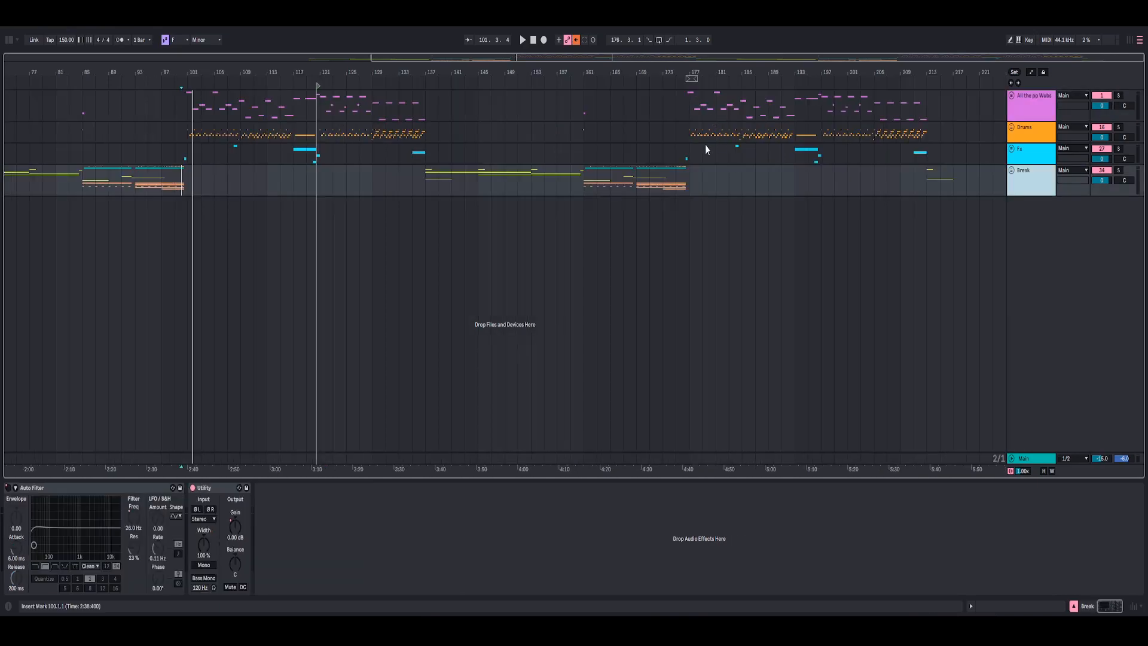
{"action": "left_click_drag", "start_coordinate": [692, 71], "coordinate": [845, 59]}
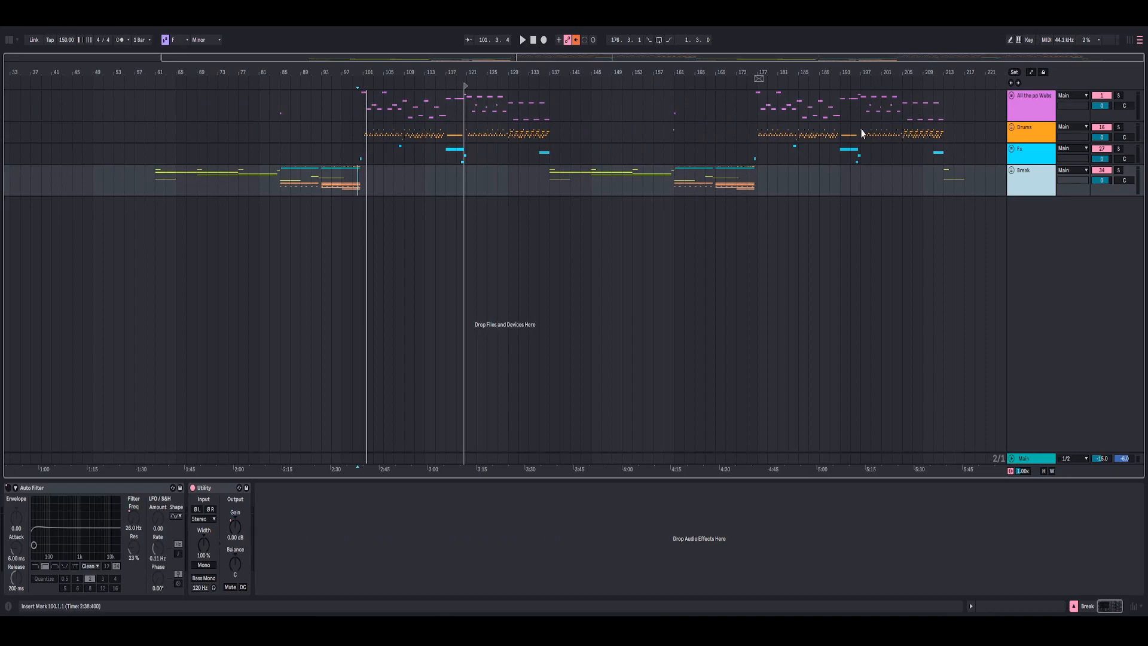